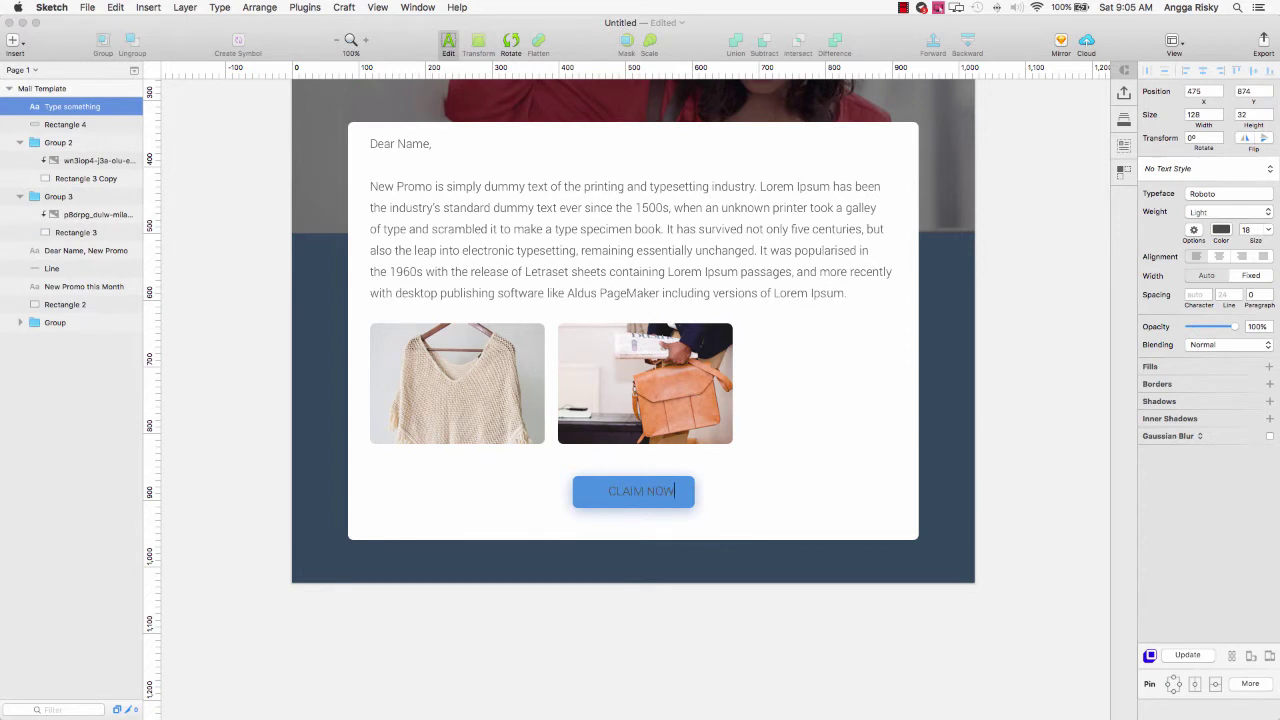
- Make the CLAIM NOW button label white and set its font weight to Regular
key("Escape")
left_click(1221, 229)
key("Escape")
left_click(1228, 212)
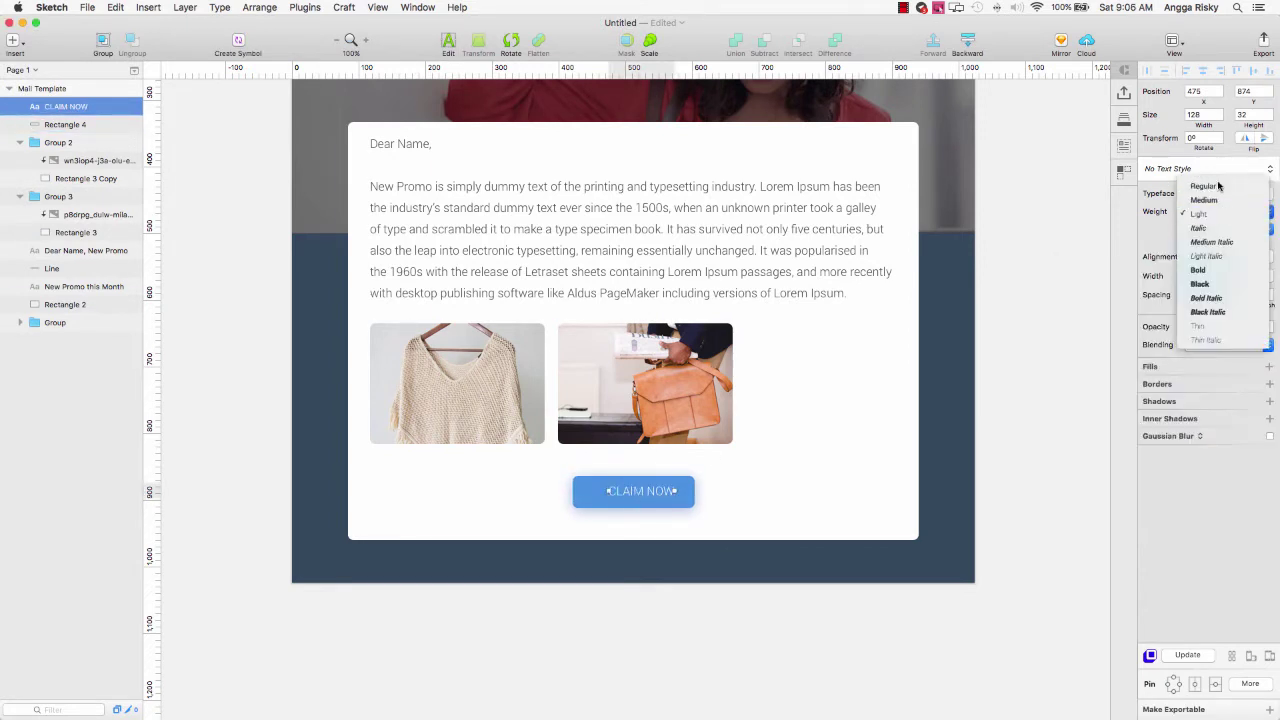
left_click(1218, 186)
key("Escape")
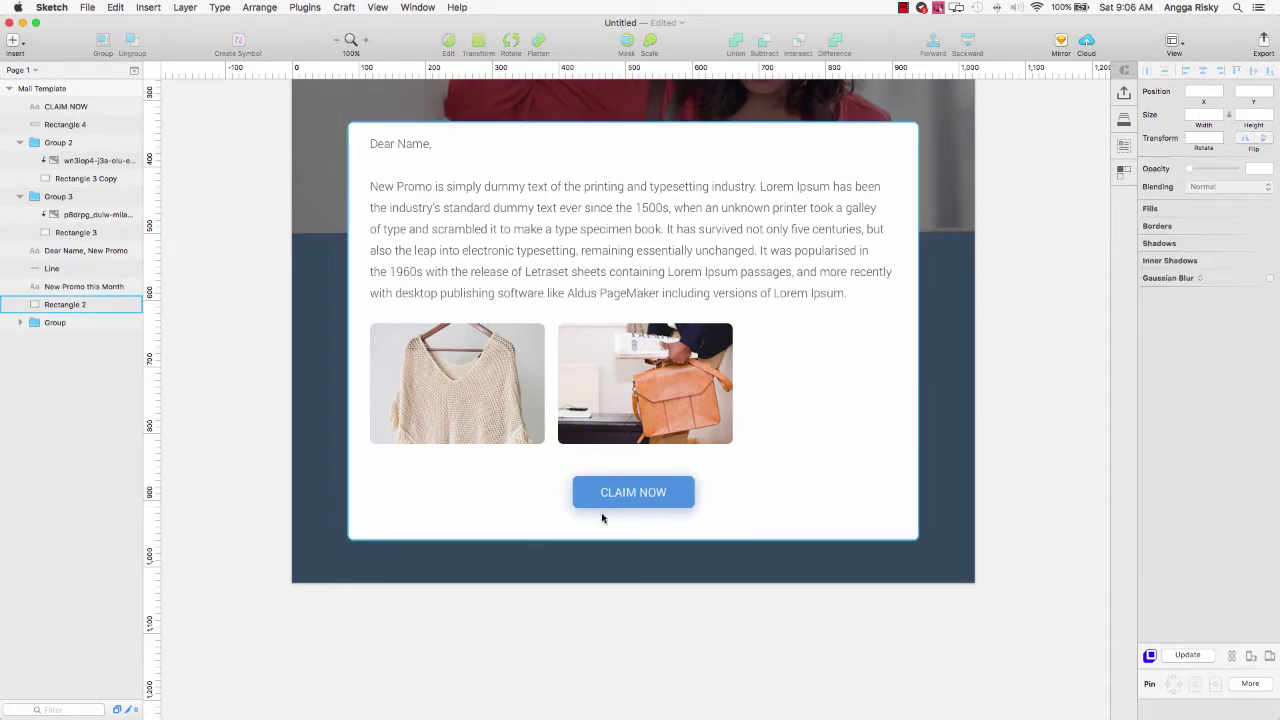
- Remove the blank line between the Dear Name greeting and the New Promo paragraph in the letter text
scroll(1017, 440, "up", 5)
key("super+minus")
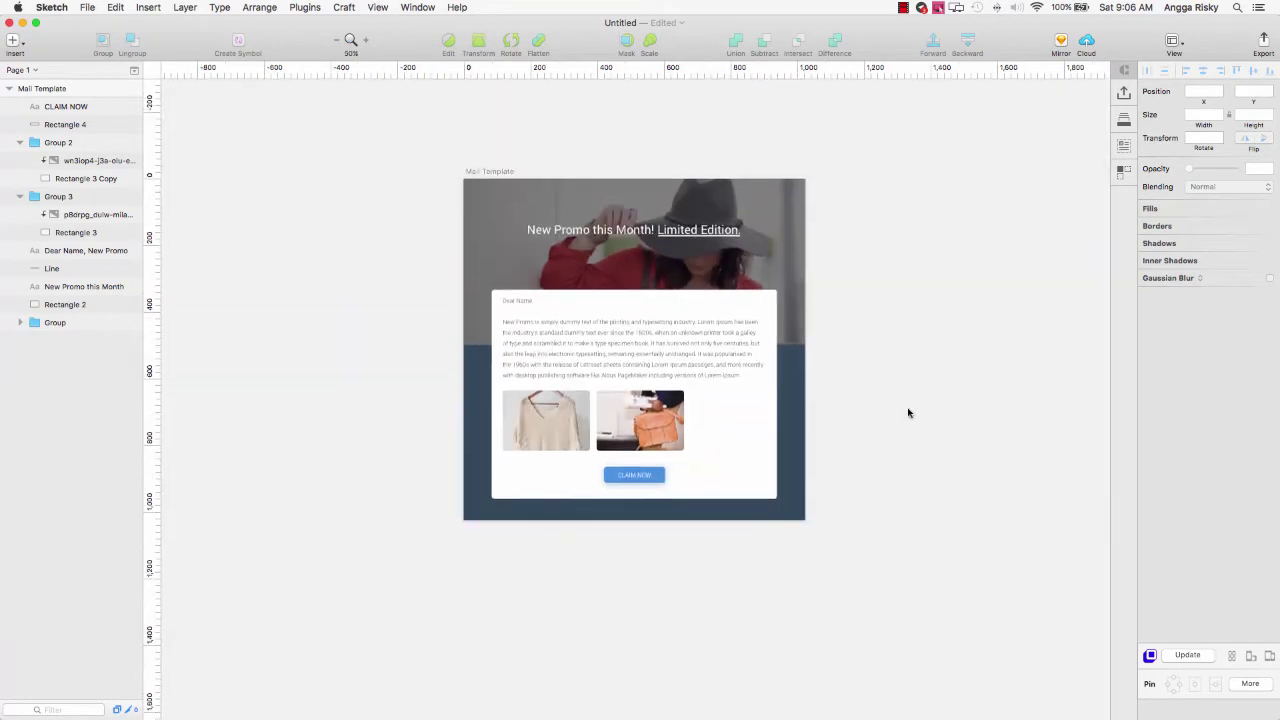
key("super+plus")
scroll(1001, 408, "left", 1)
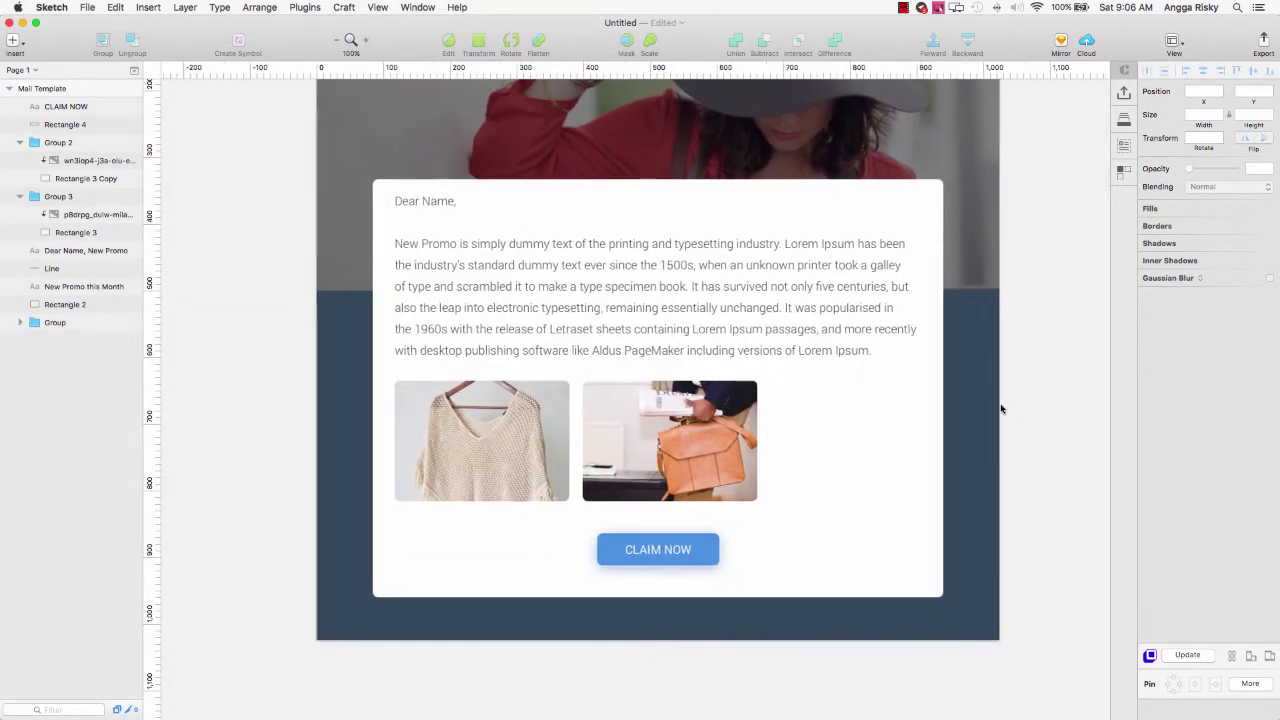
scroll(1001, 408, "up", 3)
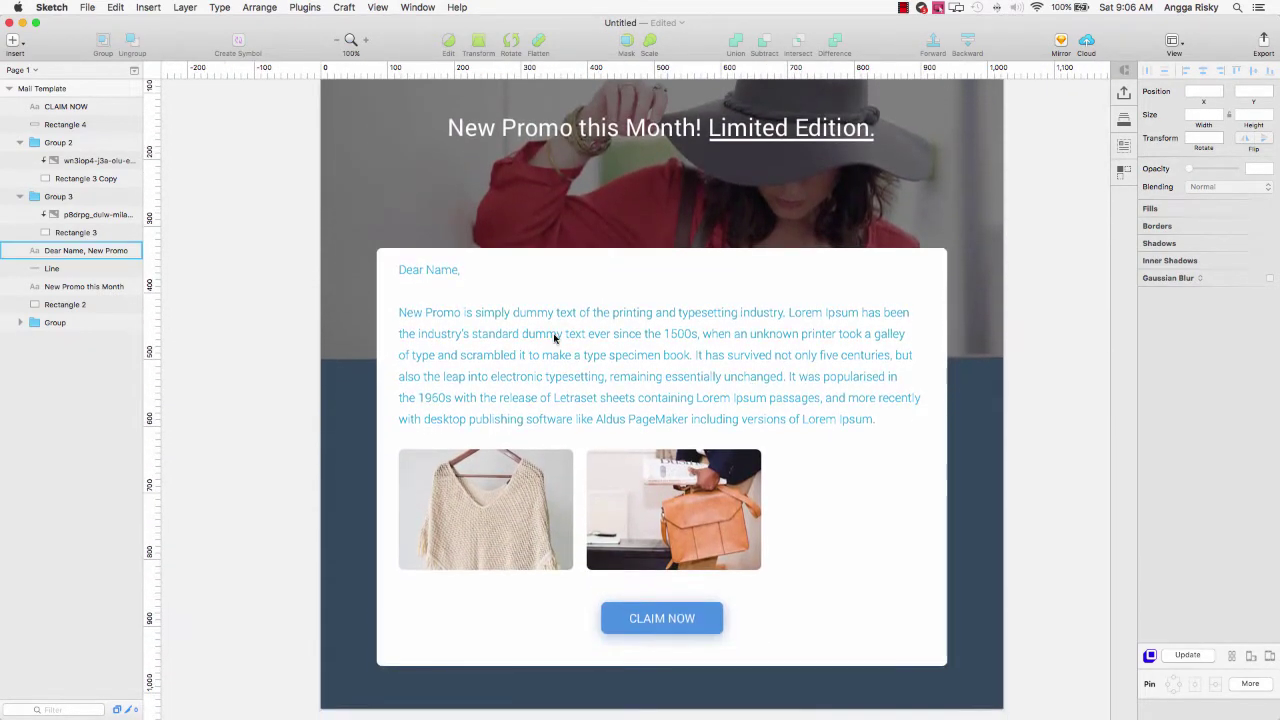
double_click(554, 338)
left_click(399, 312)
key("BackSpace")
key("Return")
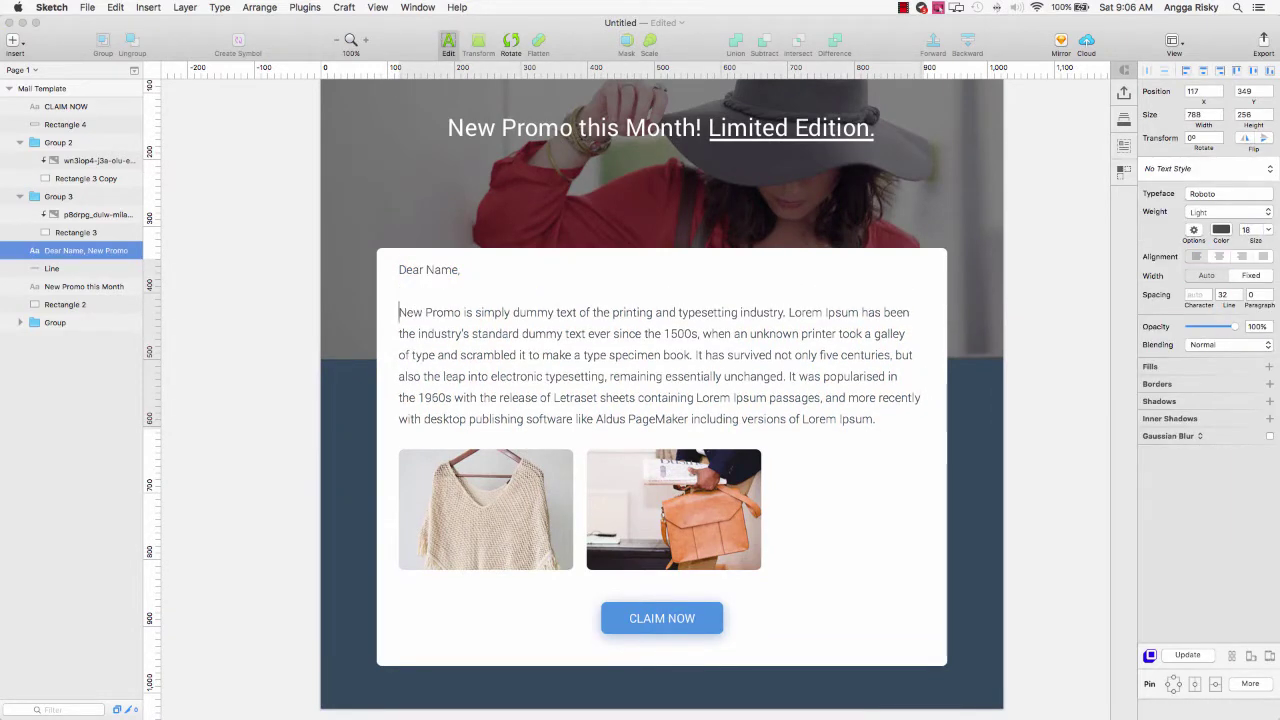
key("BackSpace")
key("Escape")
- Nudge the letter text block slightly down inside the white card
key("shift+Down")
key("Down")
key("Down")
key("Down")
key("Down")
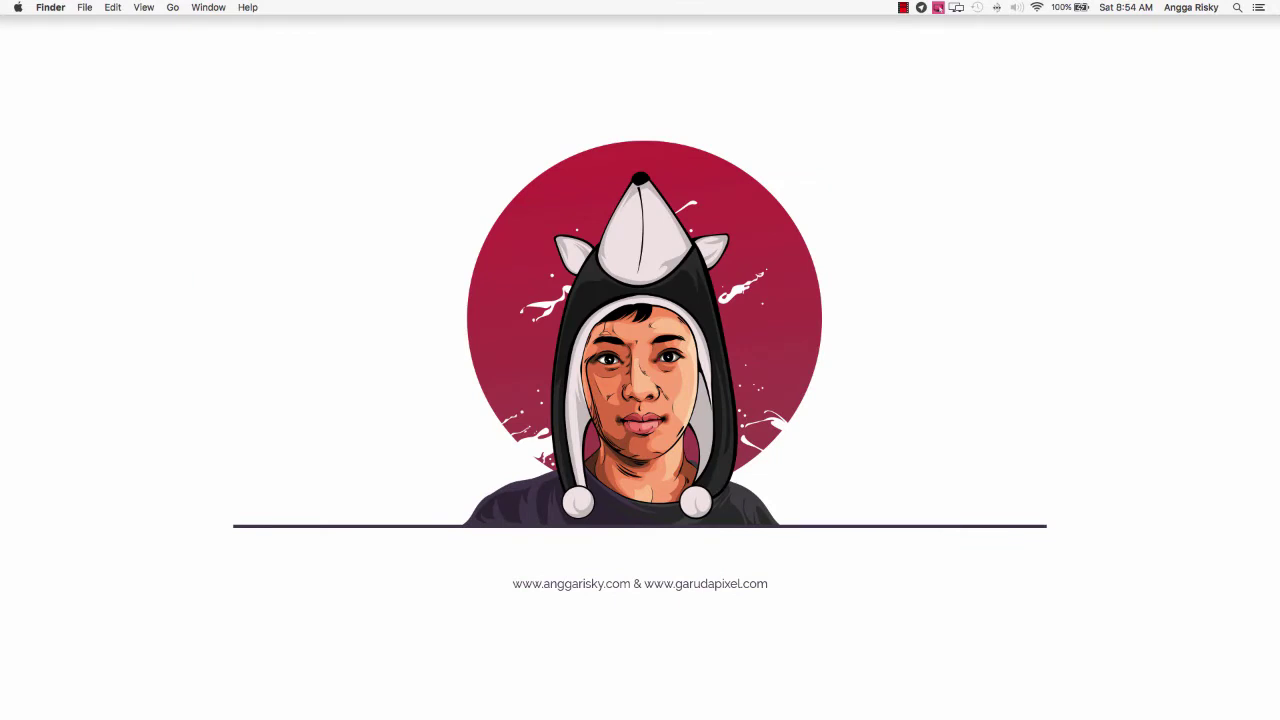
- Open the Items folder in Finder, preview its three product and model photos, and close the window
left_click(34, 486)
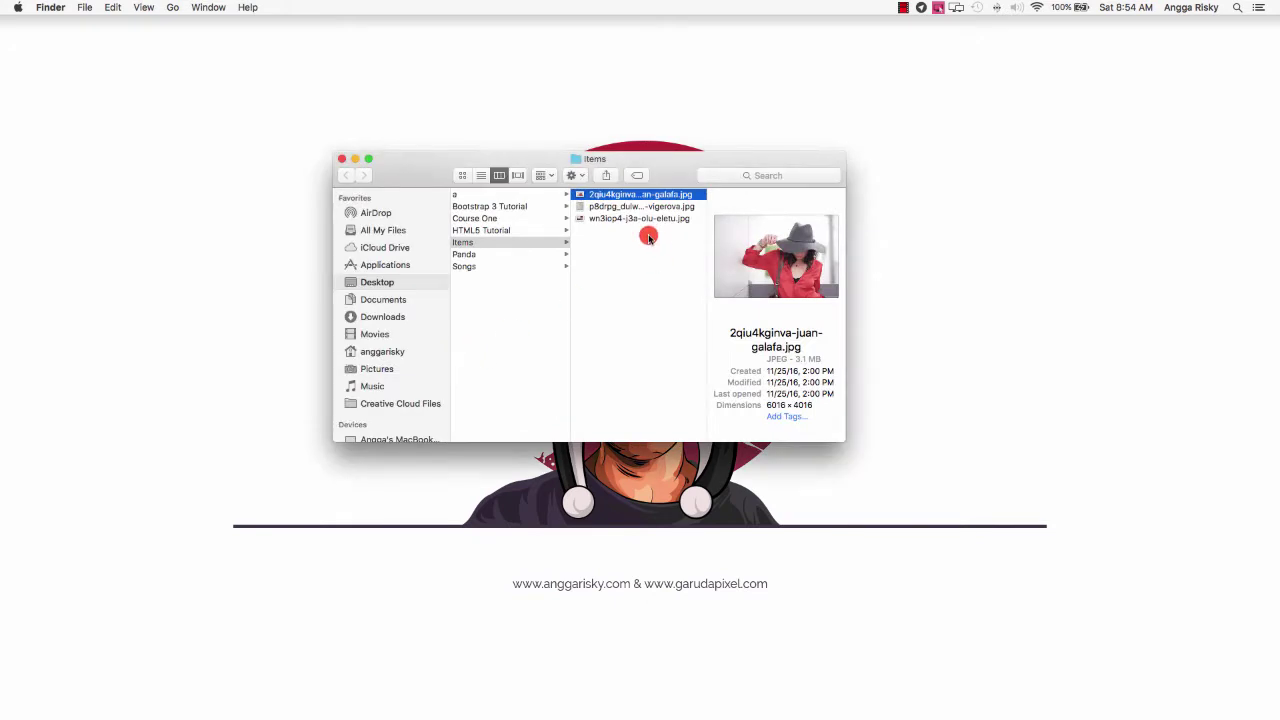
left_click(643, 221)
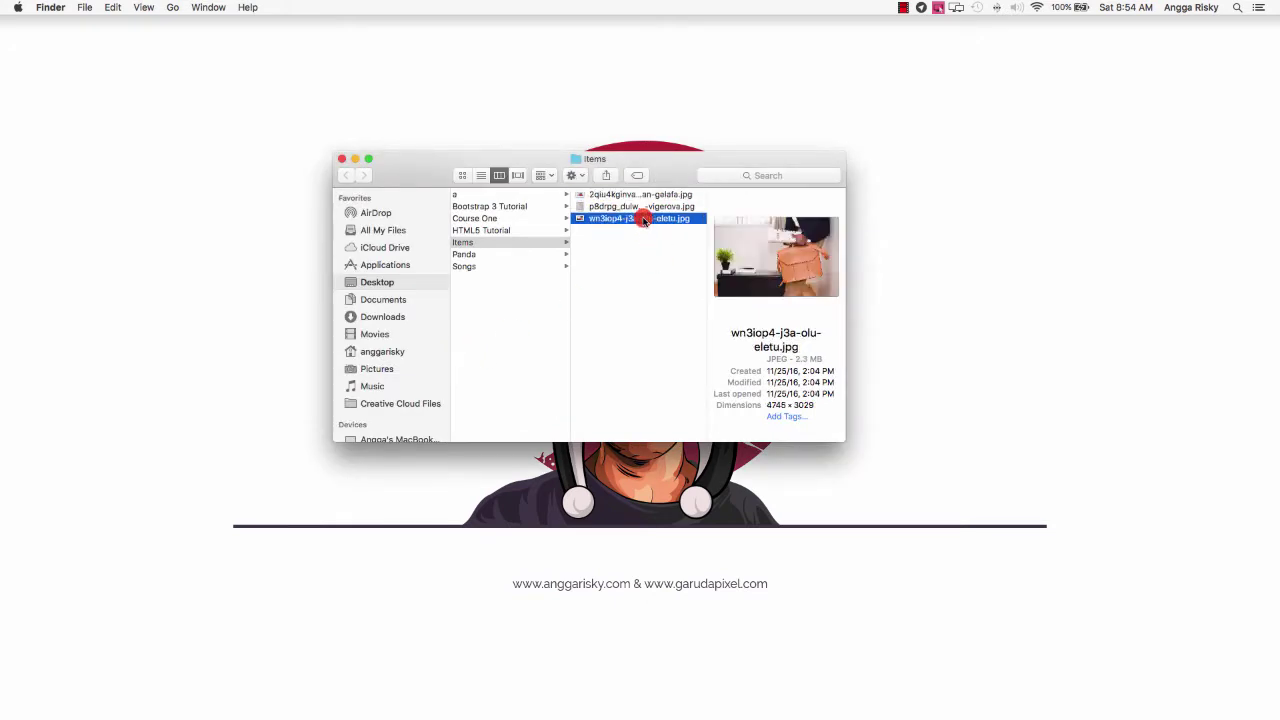
key("Up")
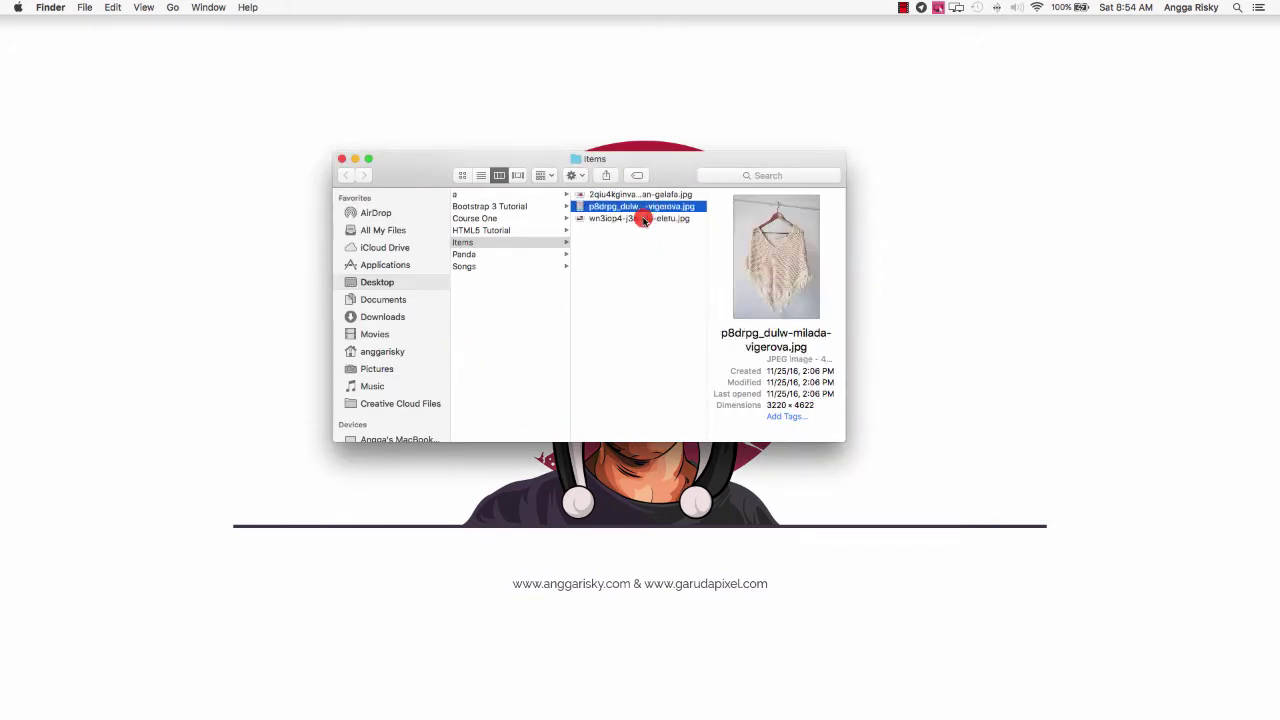
key("Down")
key("Up")
key("Up")
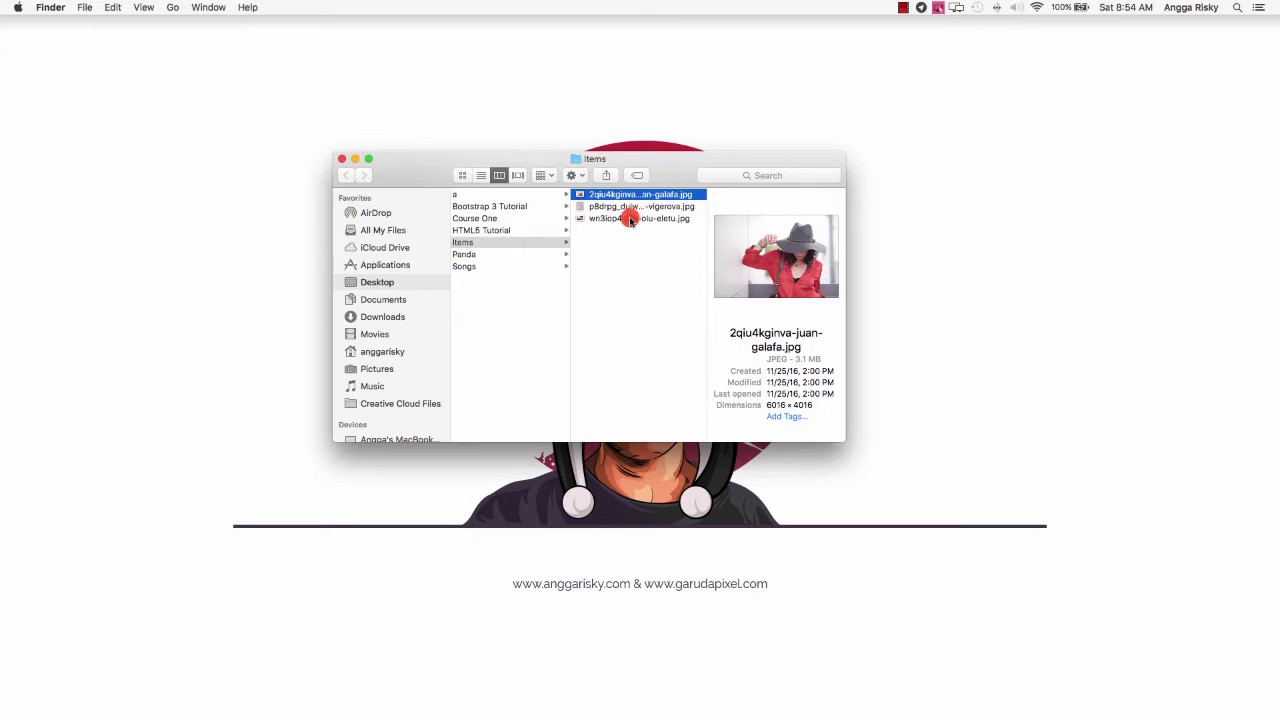
key("Down")
key("Down")
key("Up")
key("Up")
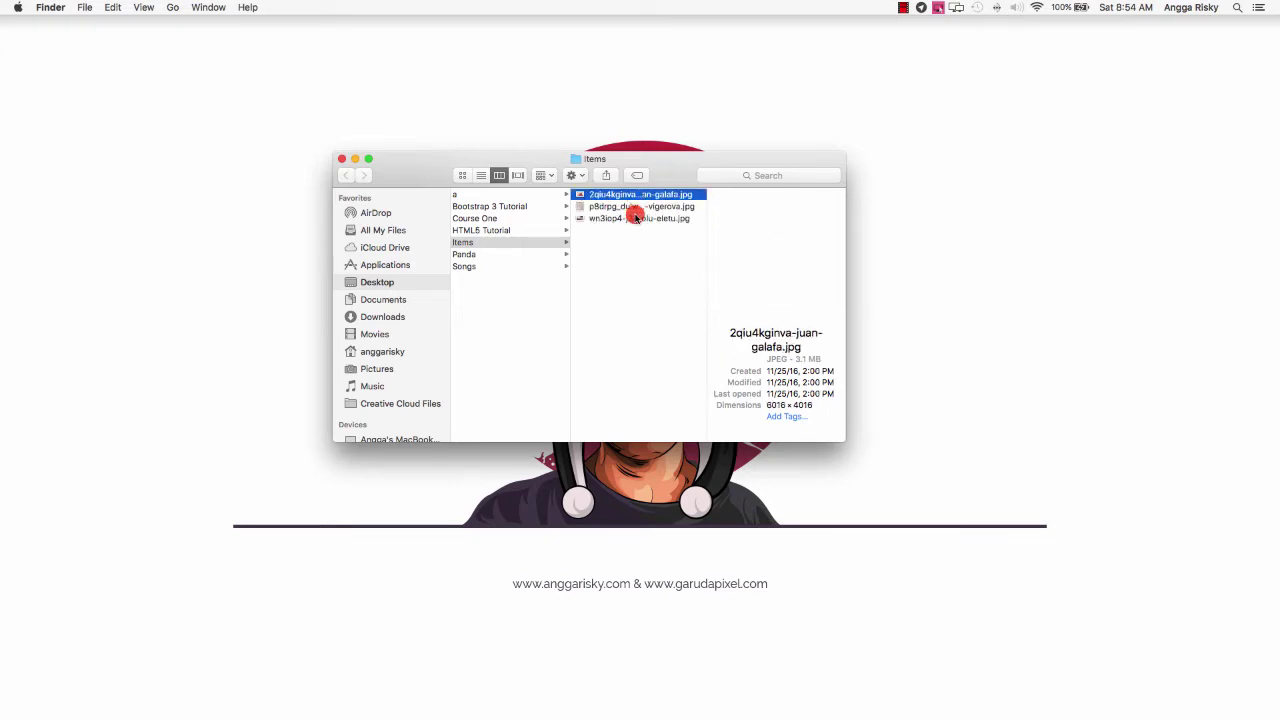
key("Down")
key("Down")
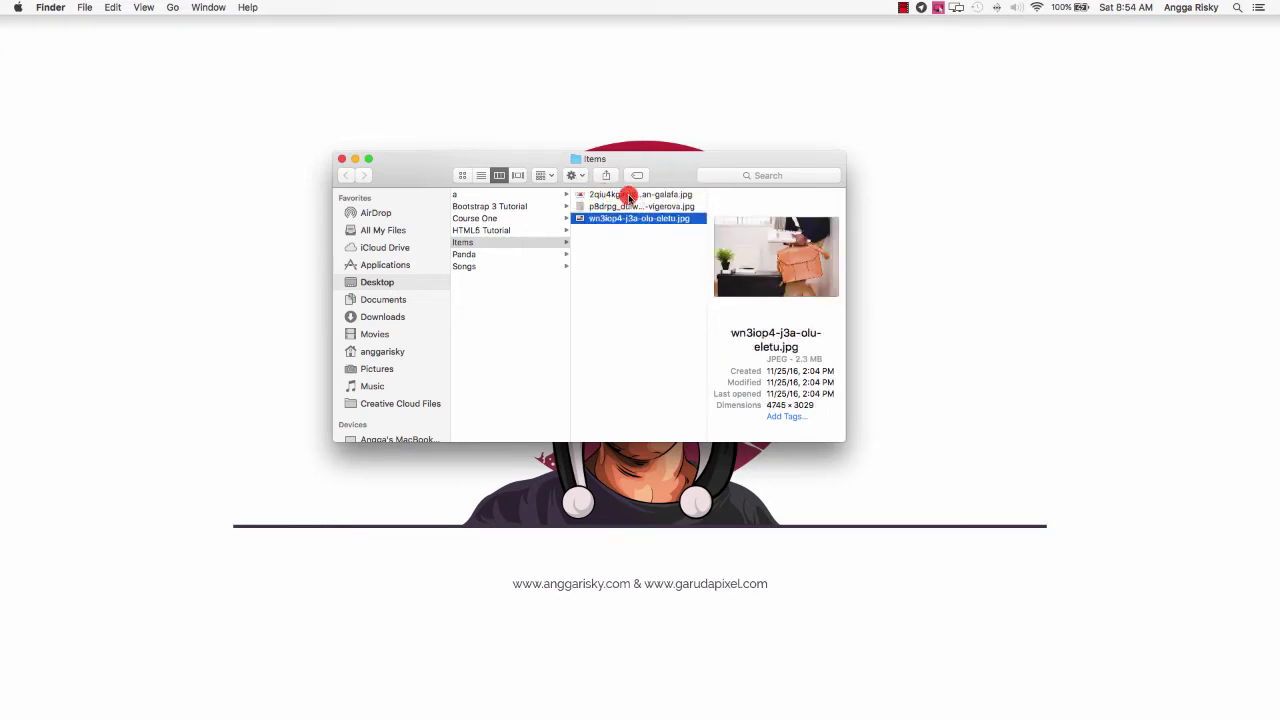
left_click(341, 159)
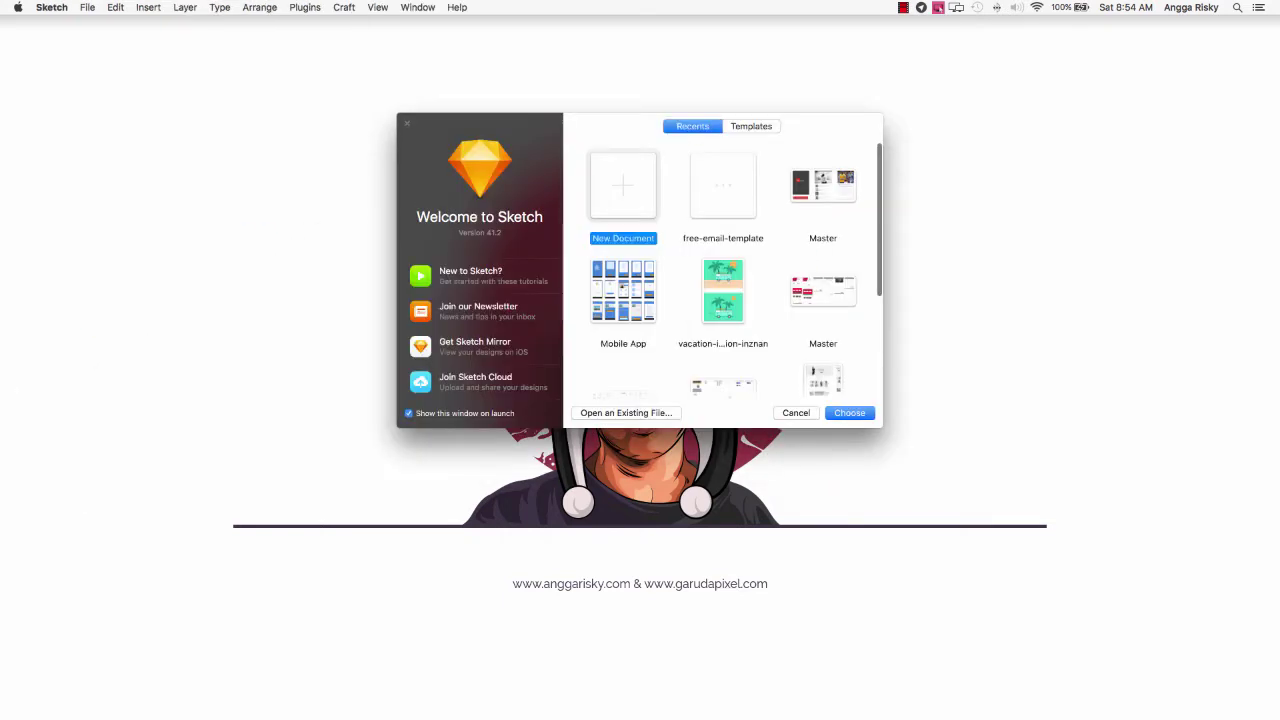
- Create a new Sketch document and add an artboard from the 1024 × 1024 px Desktop preset
left_click(850, 410)
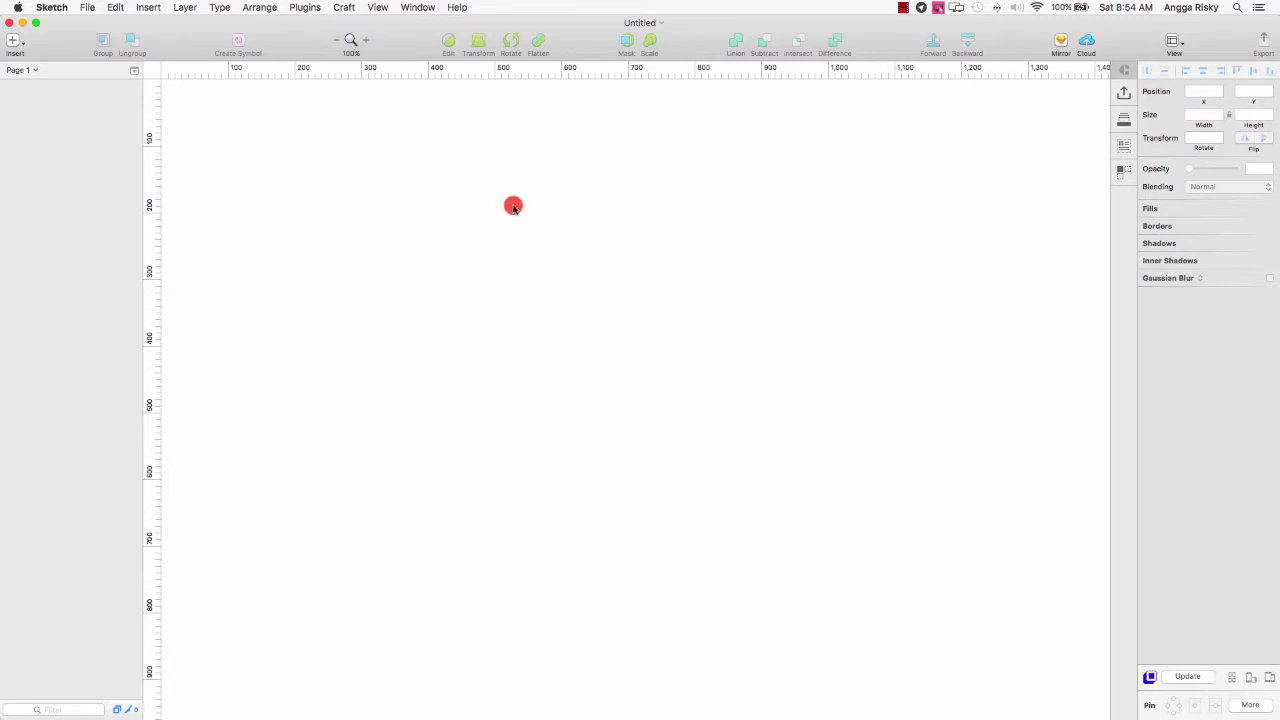
left_click(15, 44)
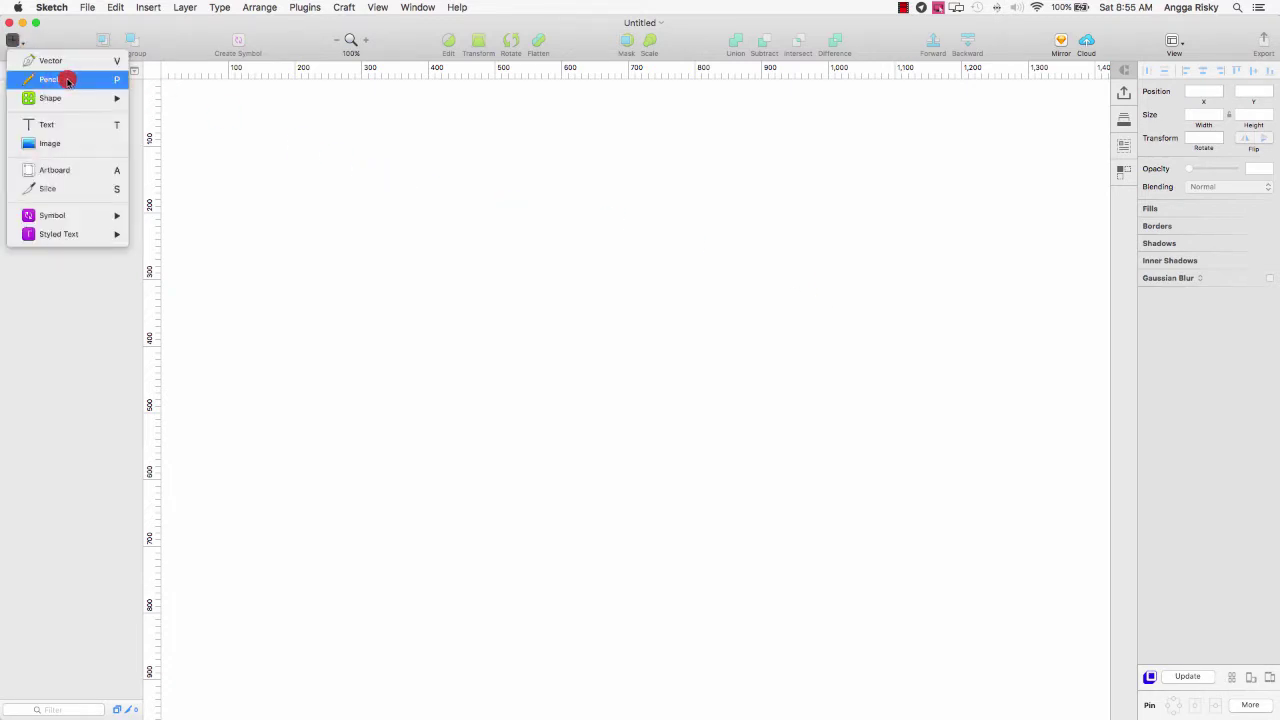
left_click(97, 174)
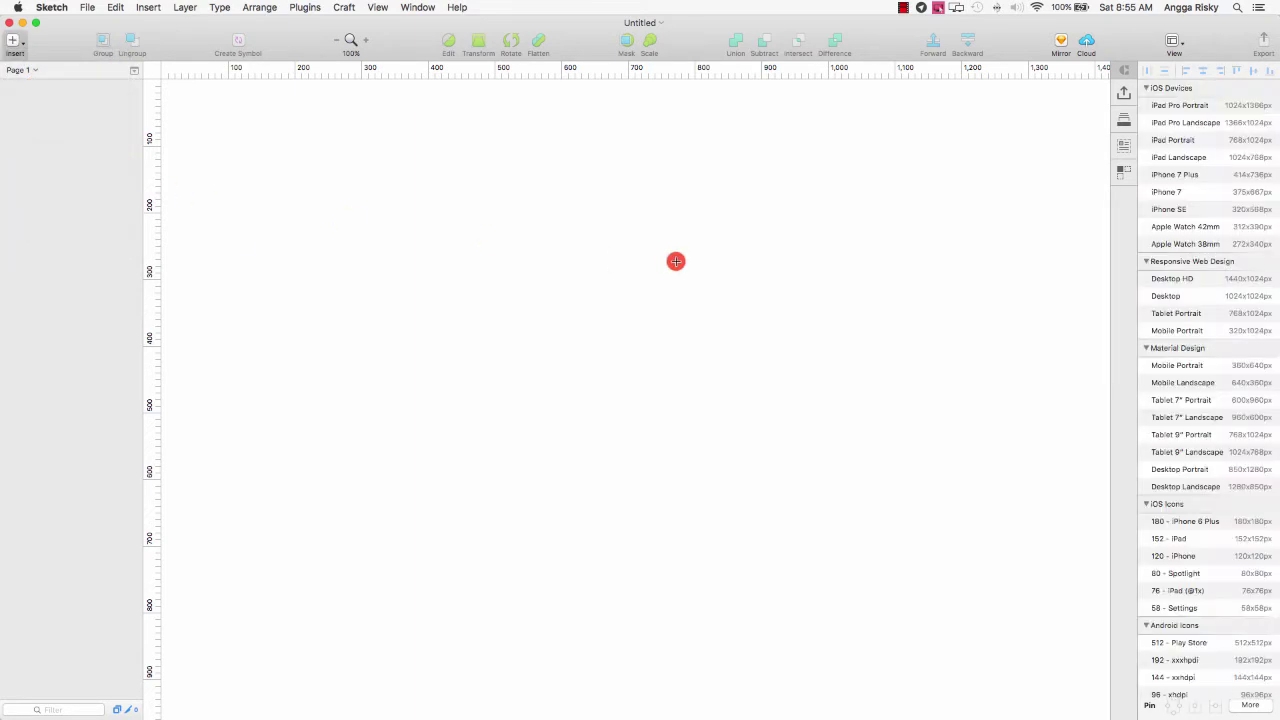
left_click(1208, 298)
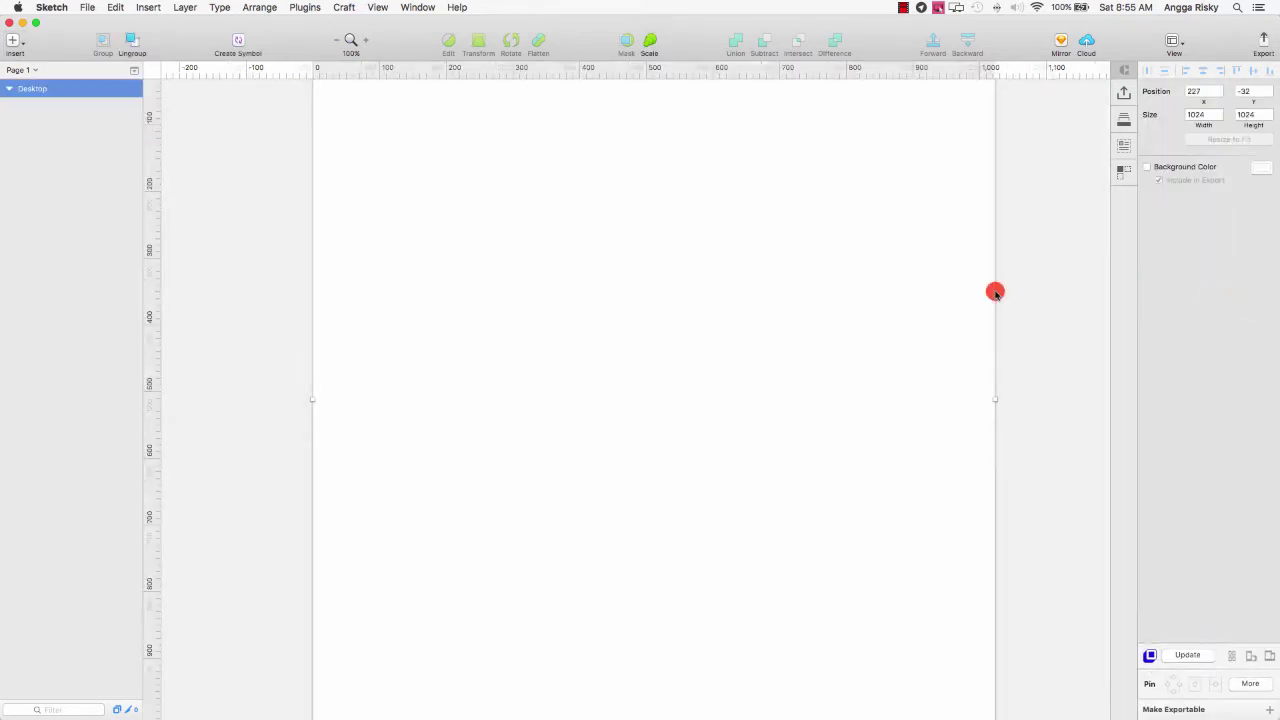
- Rename the Desktop artboard to Mail Template
scroll(741, 271, "down", 5)
scroll(741, 271, "up", 6)
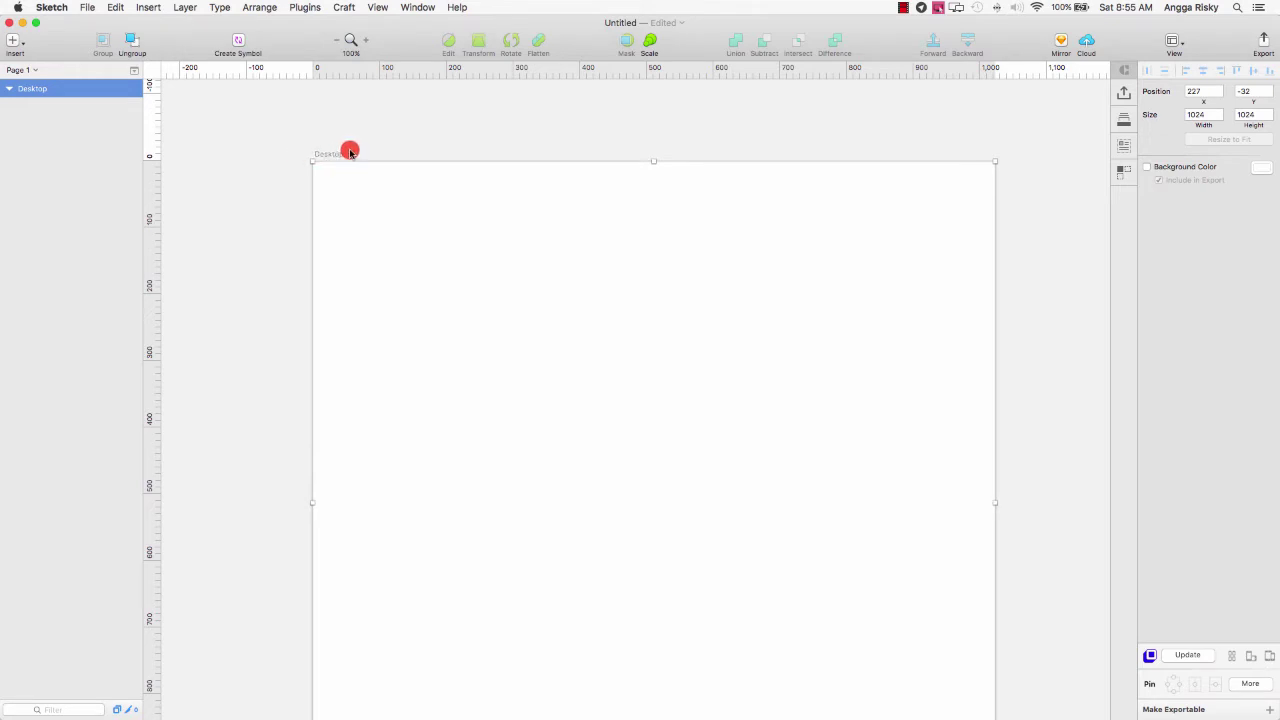
double_click(45, 91)
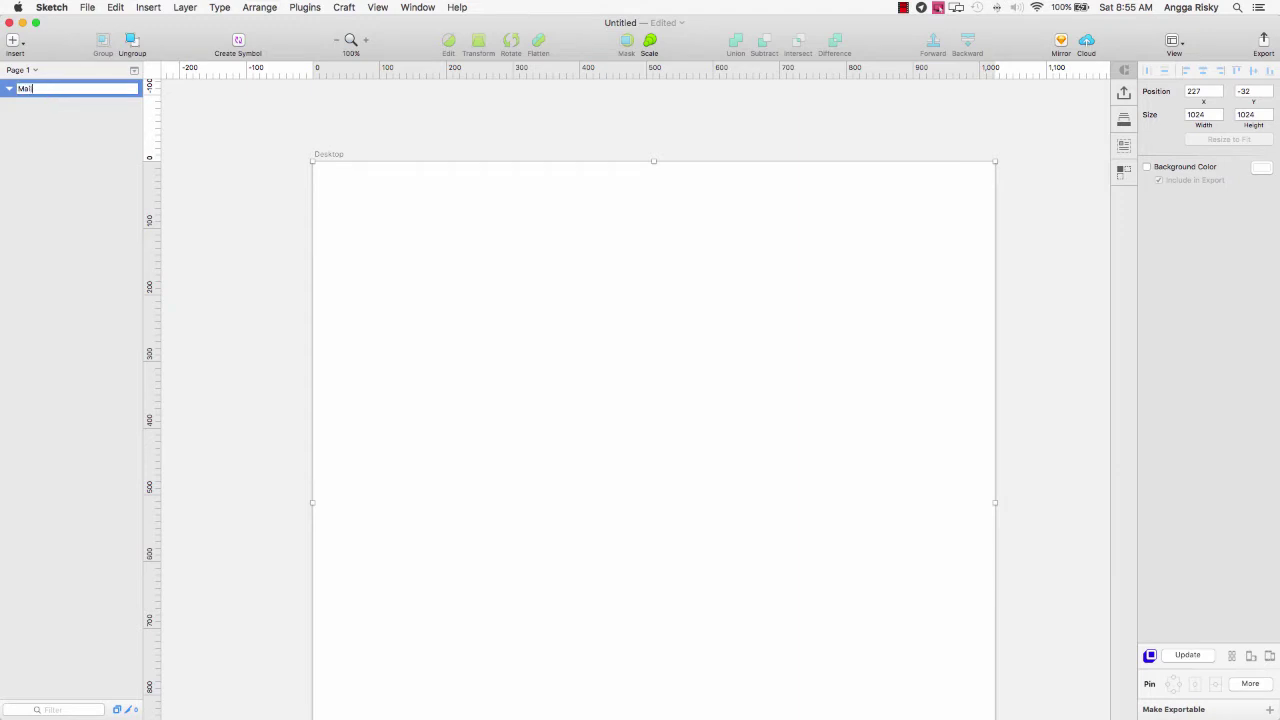
type("Mail Template")
key("Return")
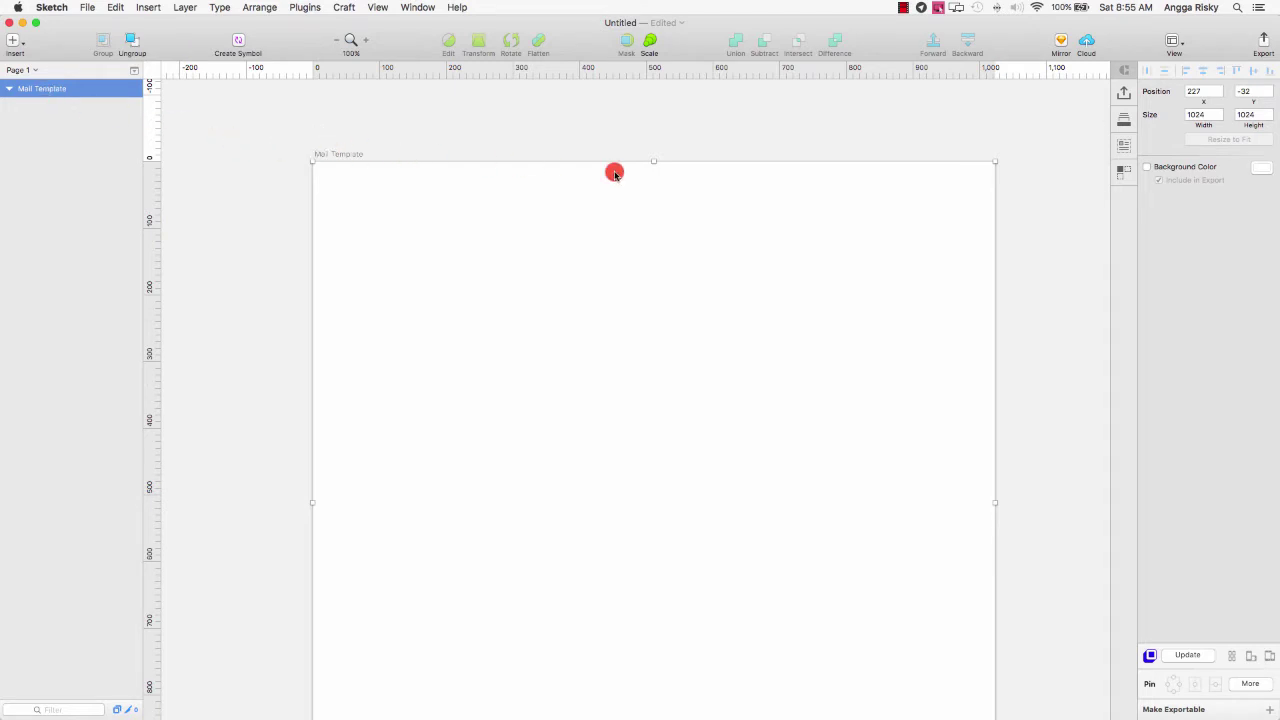
- Draw a rectangle about 1035 × 500 px from the artboard's upper-left corner across its full width and remove its border
scroll(557, 168, "down", 2)
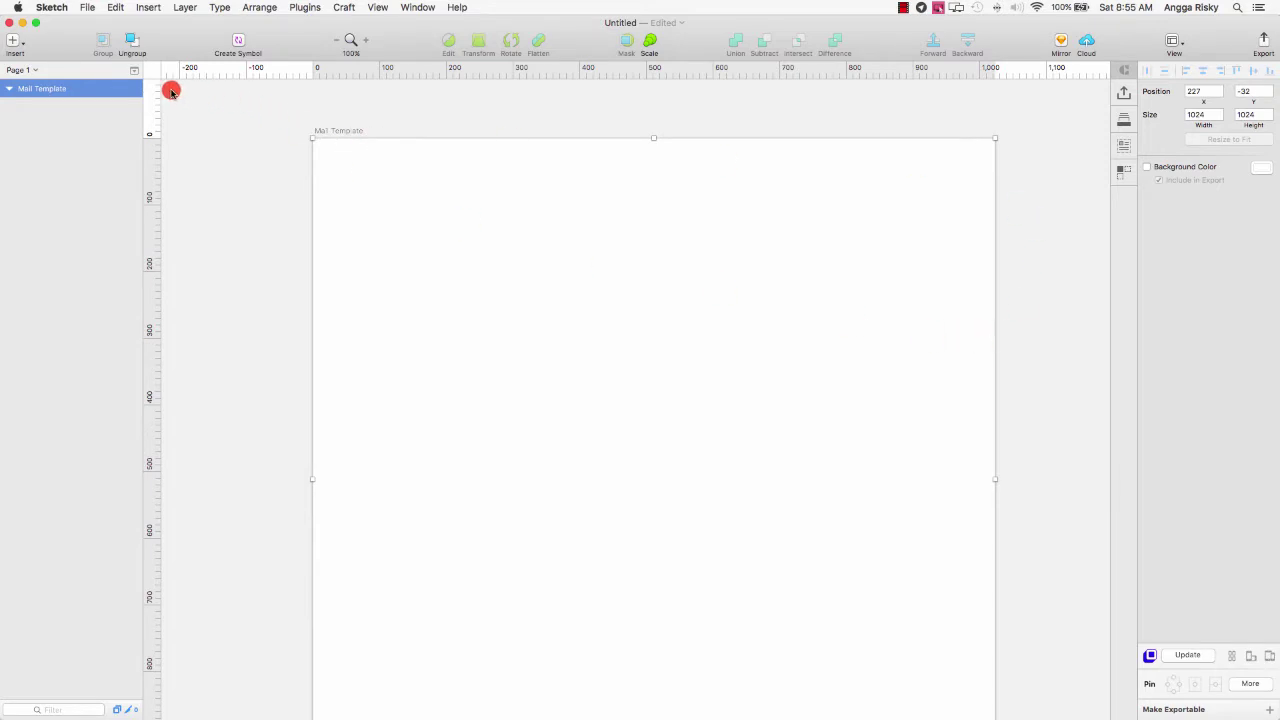
left_click(12, 38)
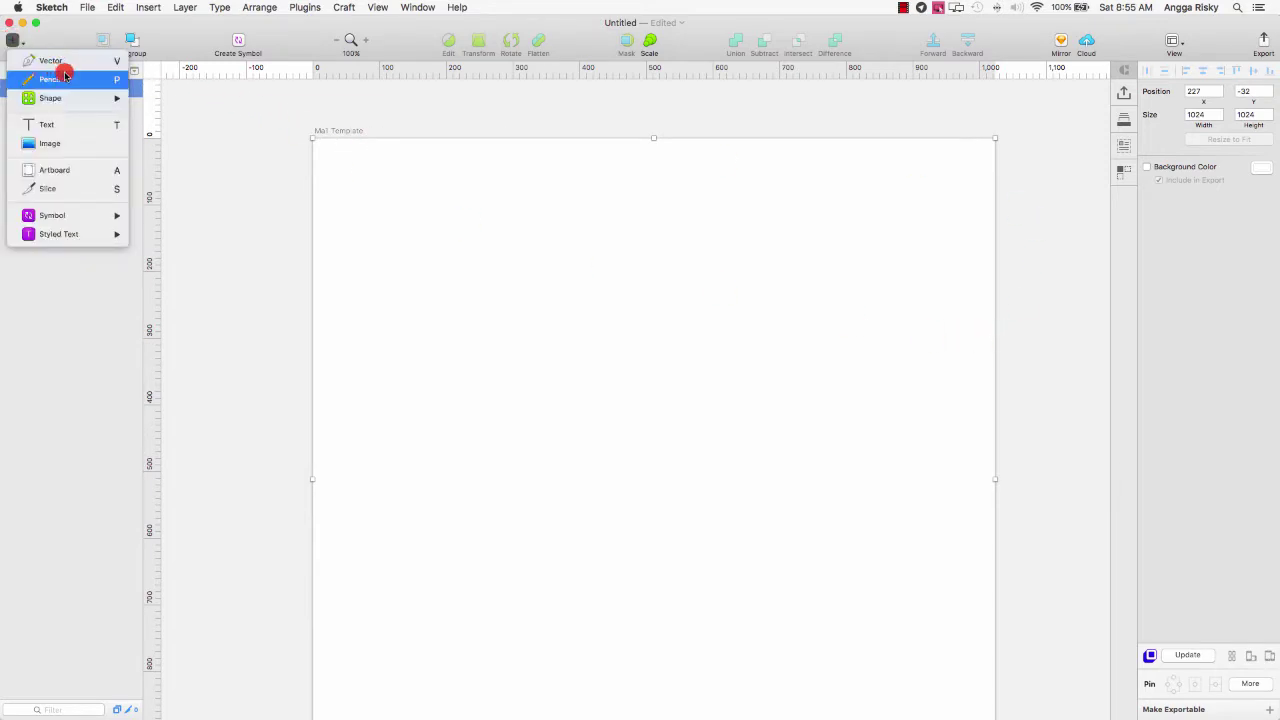
mouse_move(89, 94)
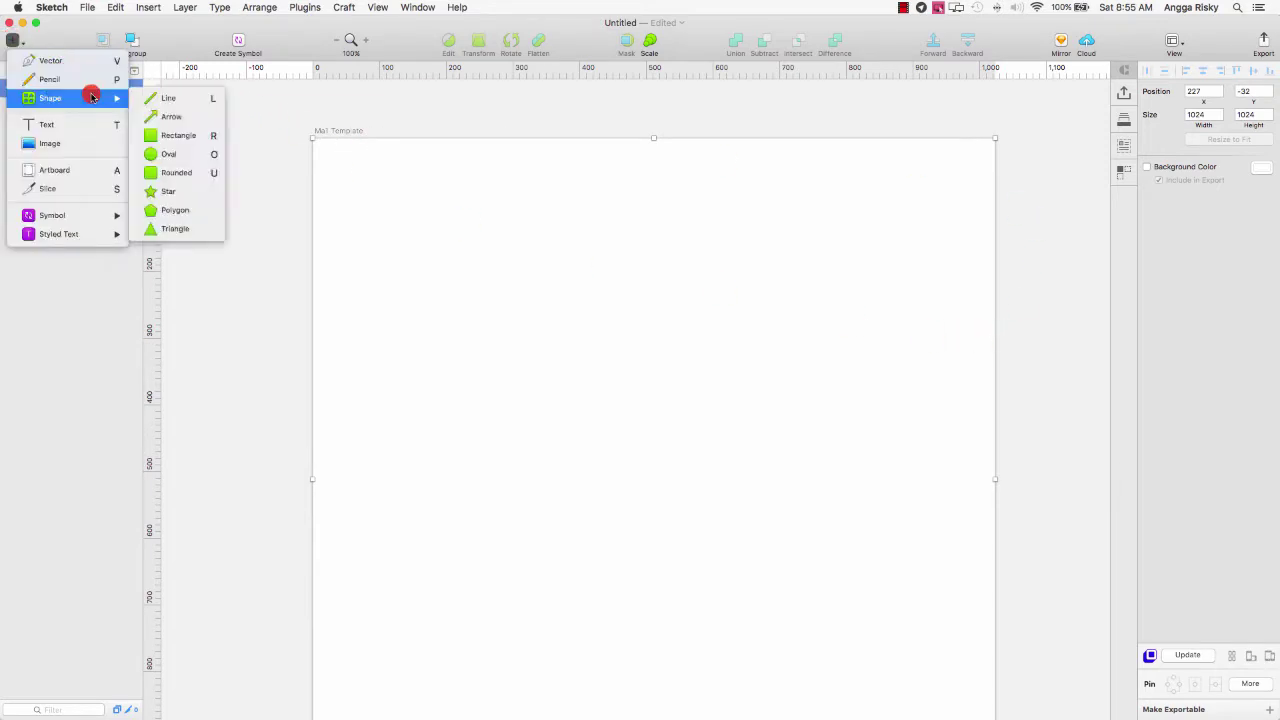
key("Return")
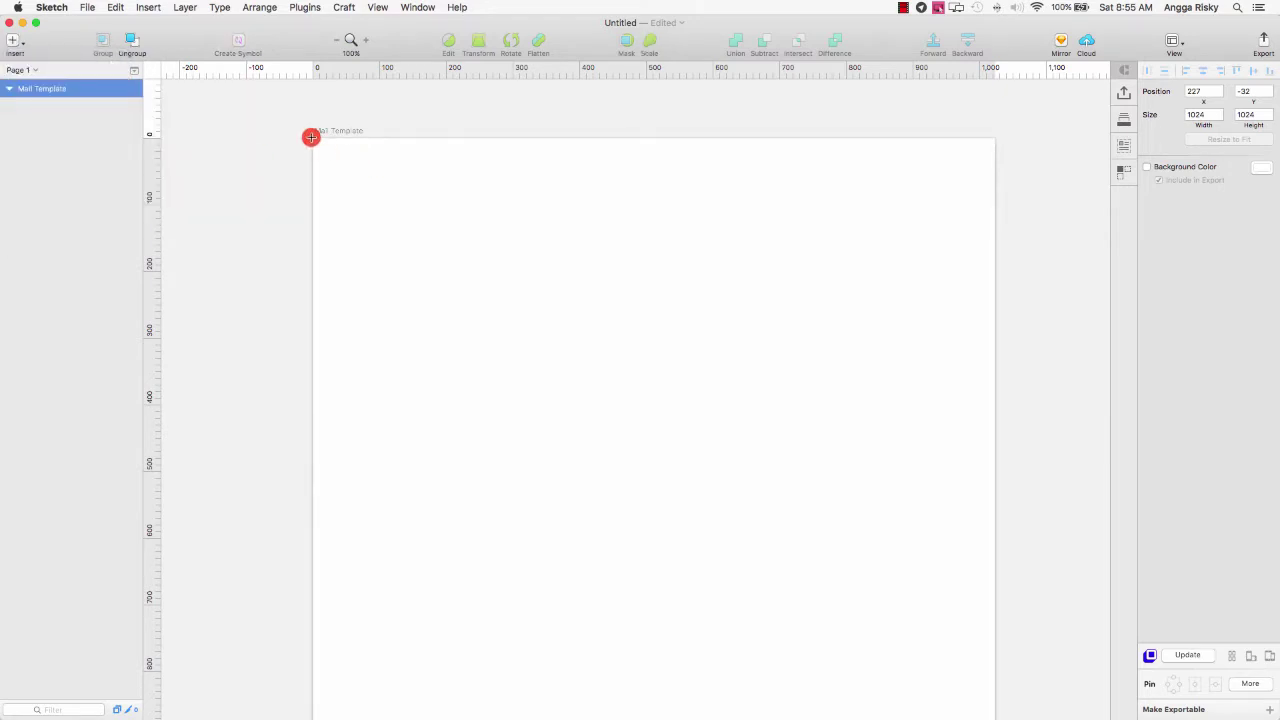
left_click_drag(311, 137, 1003, 470)
scroll(731, 314, "down", 2)
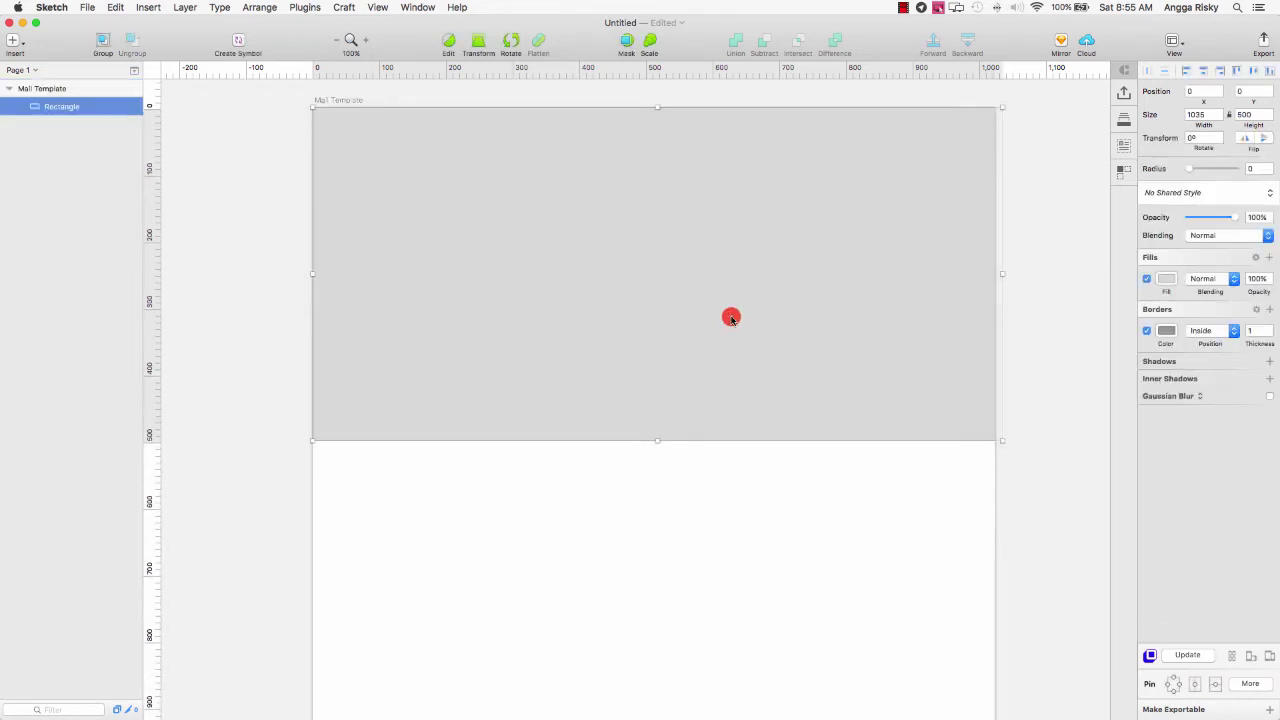
left_click(1147, 330)
left_click(1255, 311)
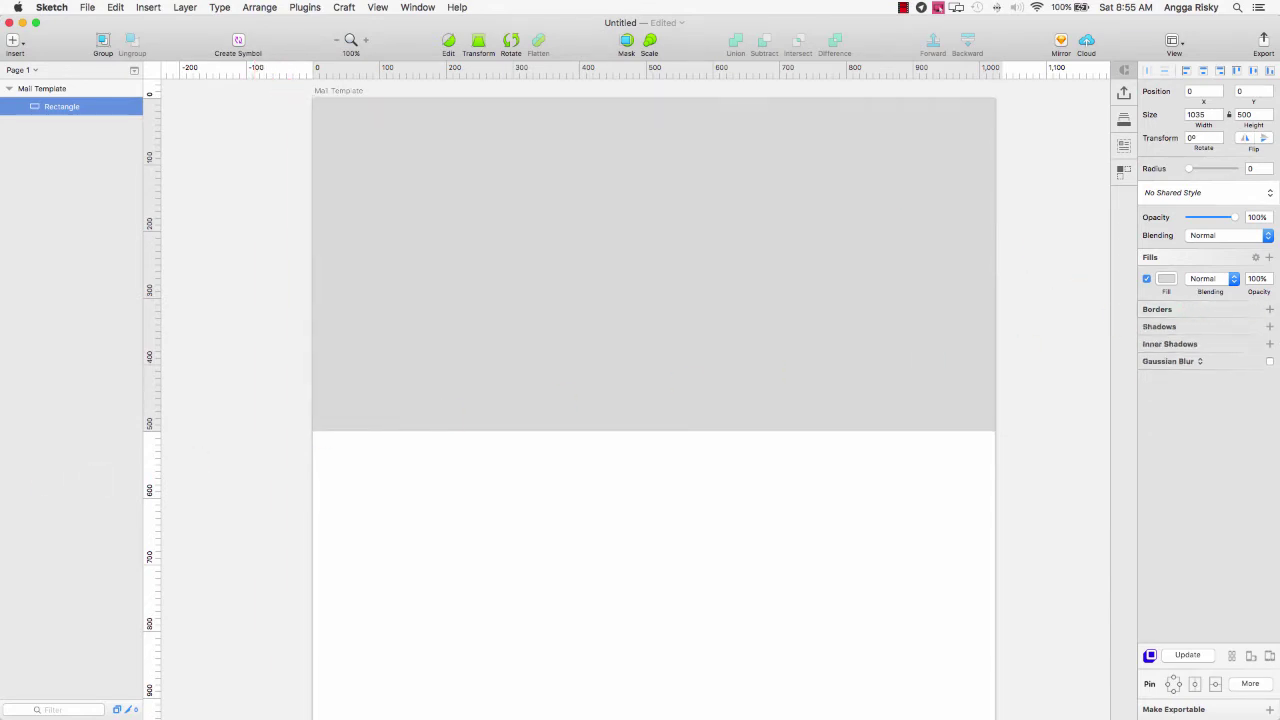
- Copy the photo of the woman in the hat from Finder's Items folder and paste it over the header rectangle in Sketch
key("super+Tab")
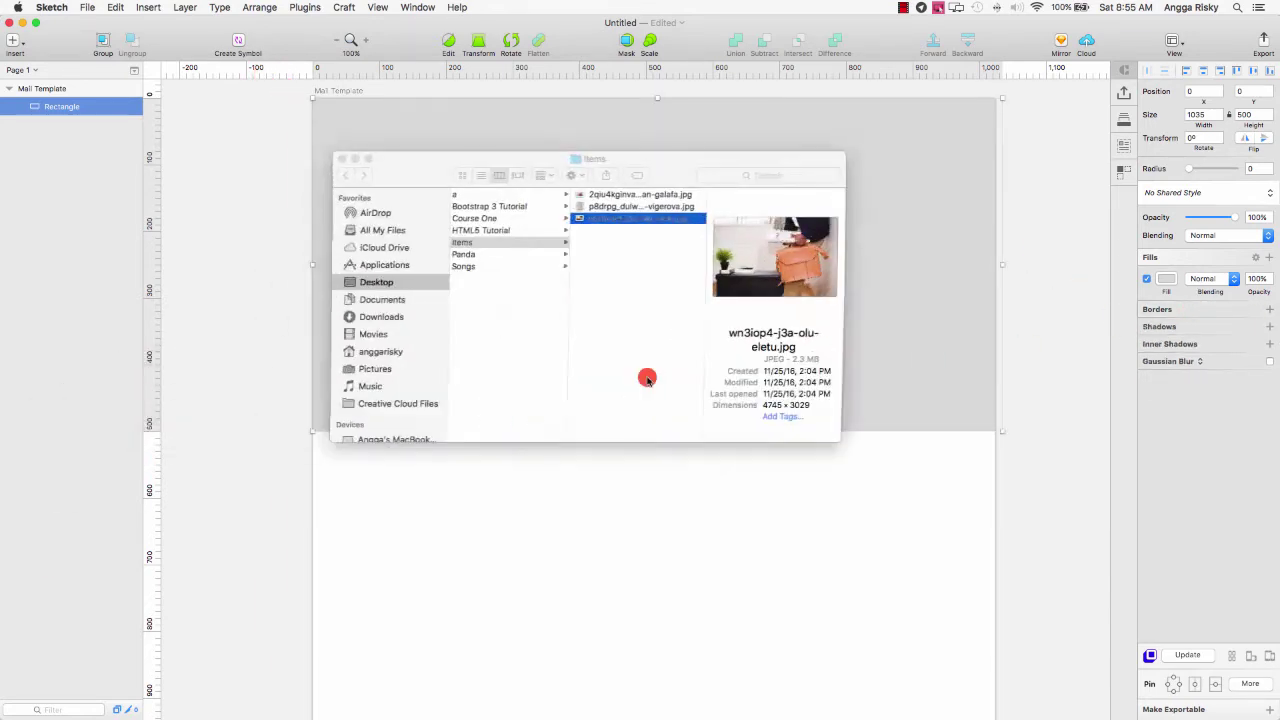
left_click(630, 194)
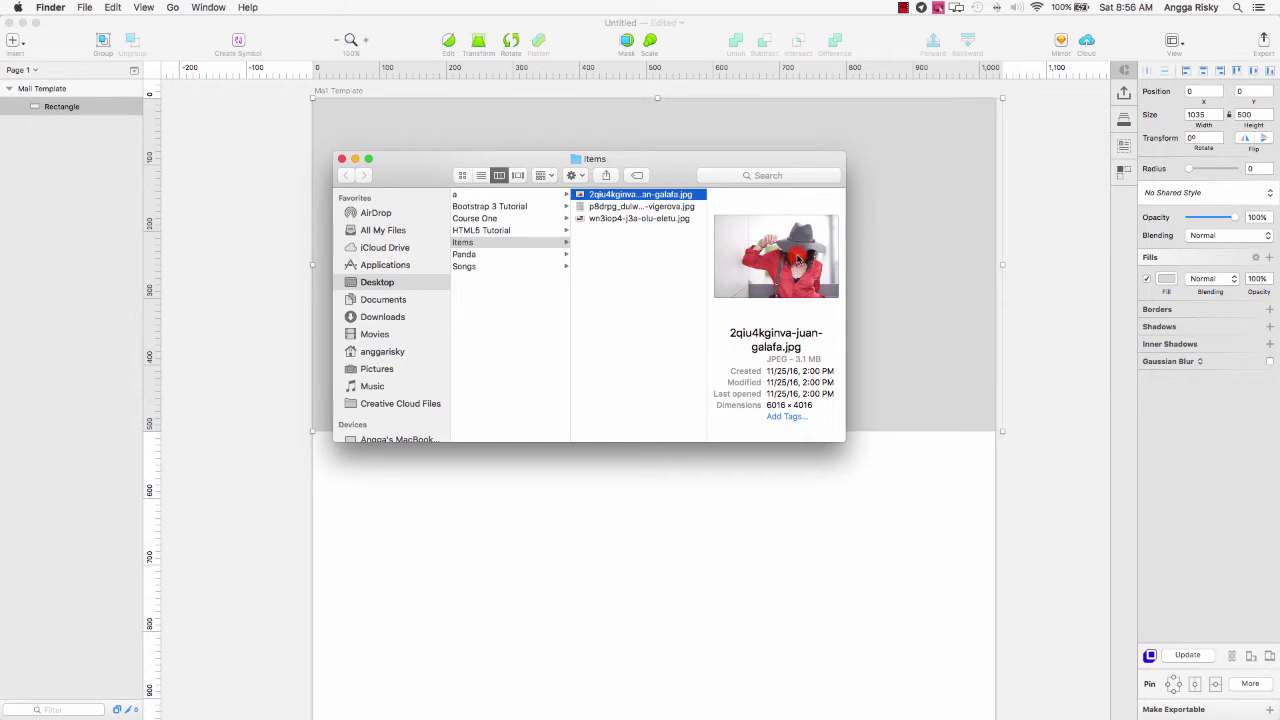
right_click(686, 197)
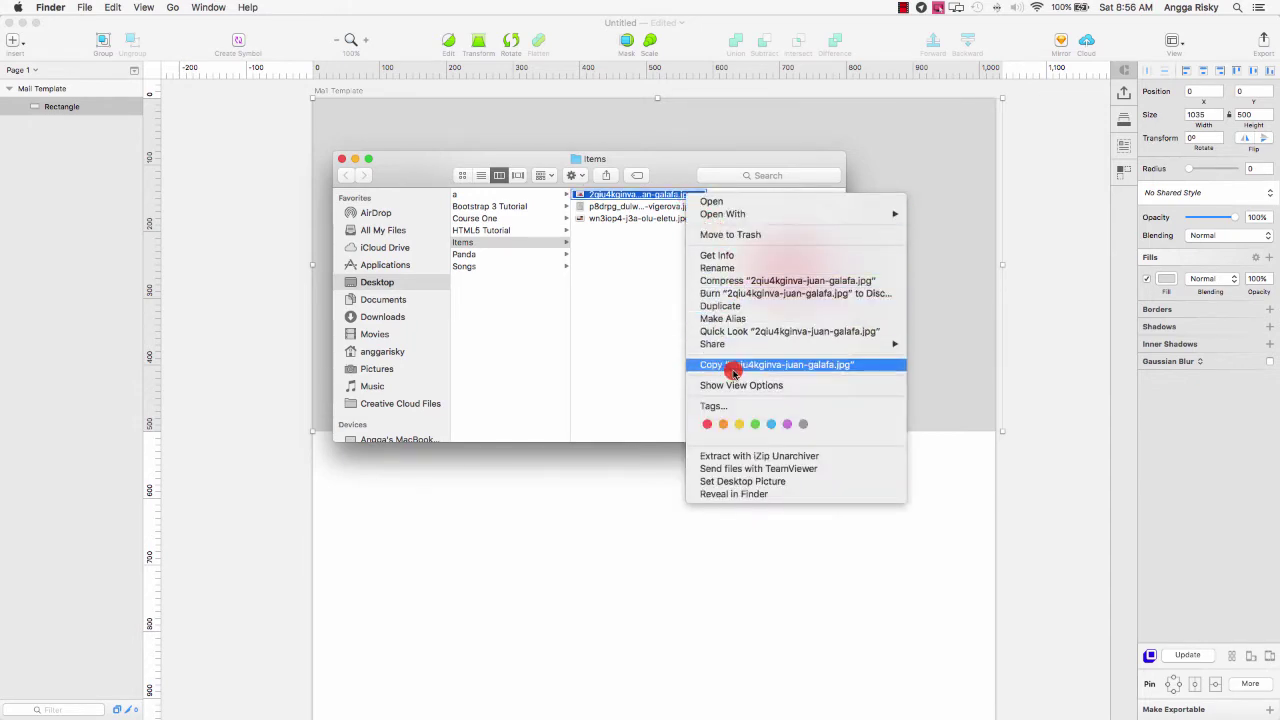
left_click(733, 365)
left_click(954, 360)
right_click(484, 229)
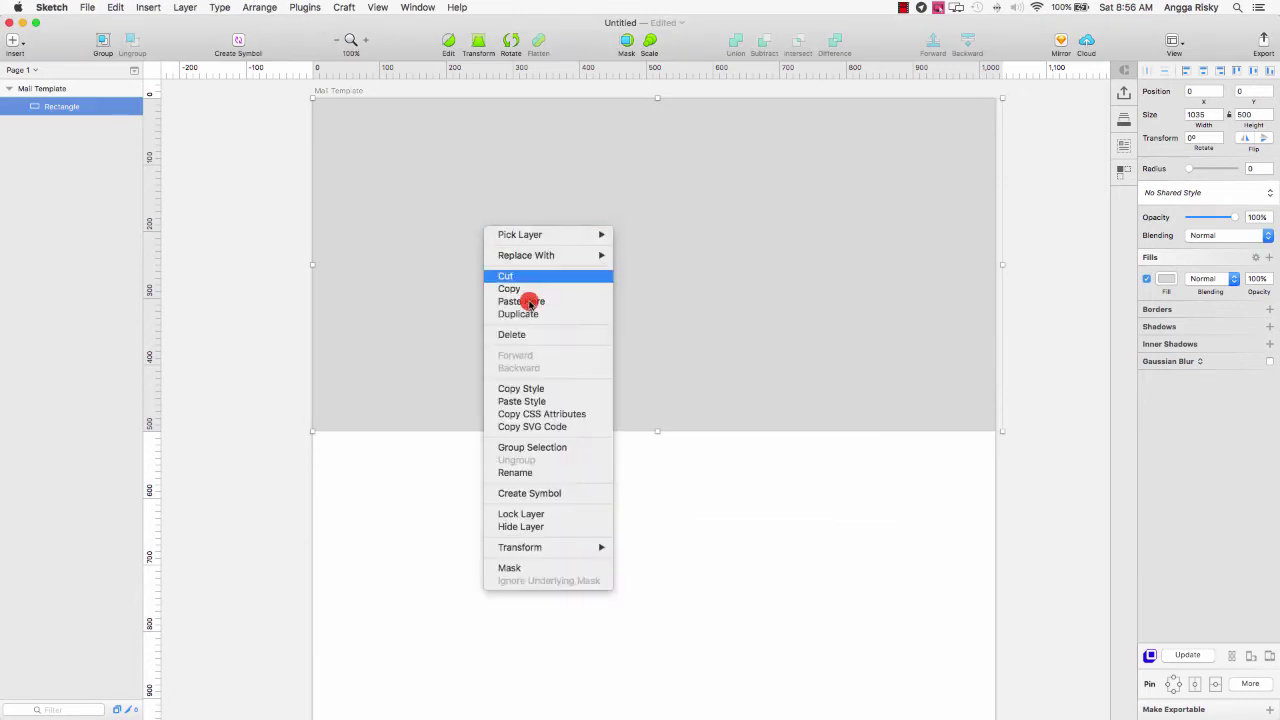
left_click(530, 302)
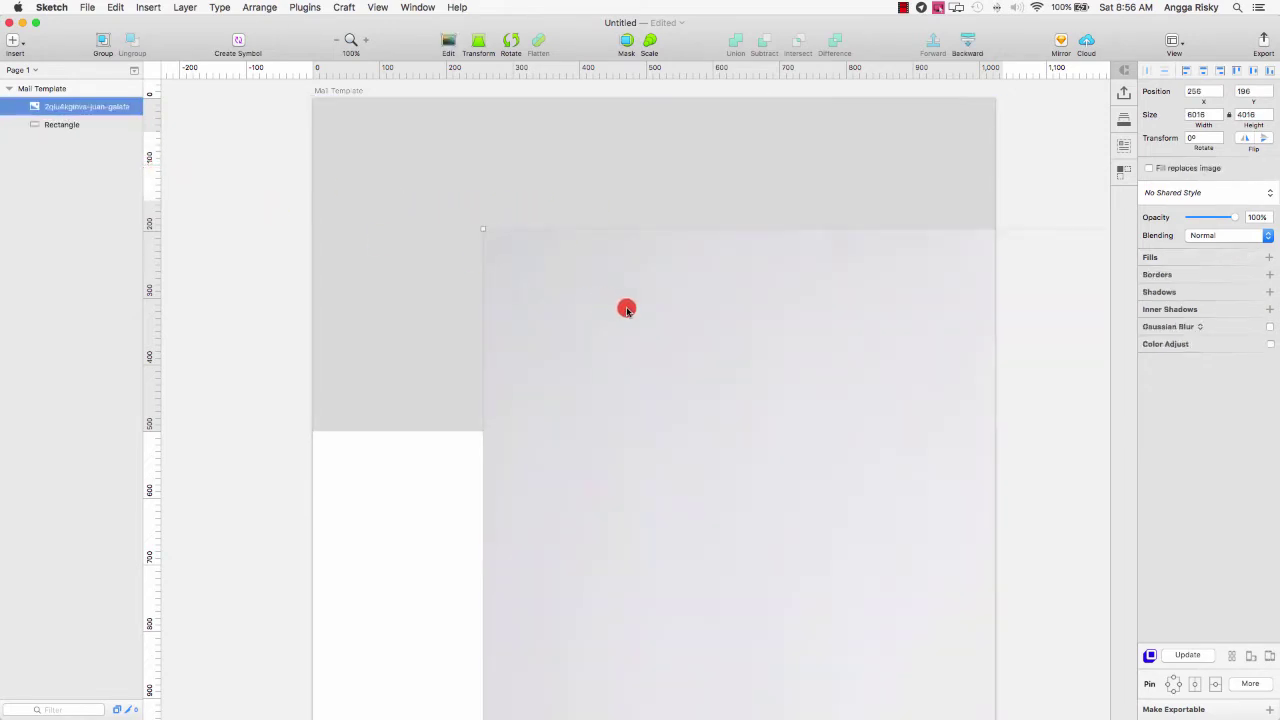
- Turn the header rectangle into a mask for the pasted photo and select the photo layer
left_click(80, 127)
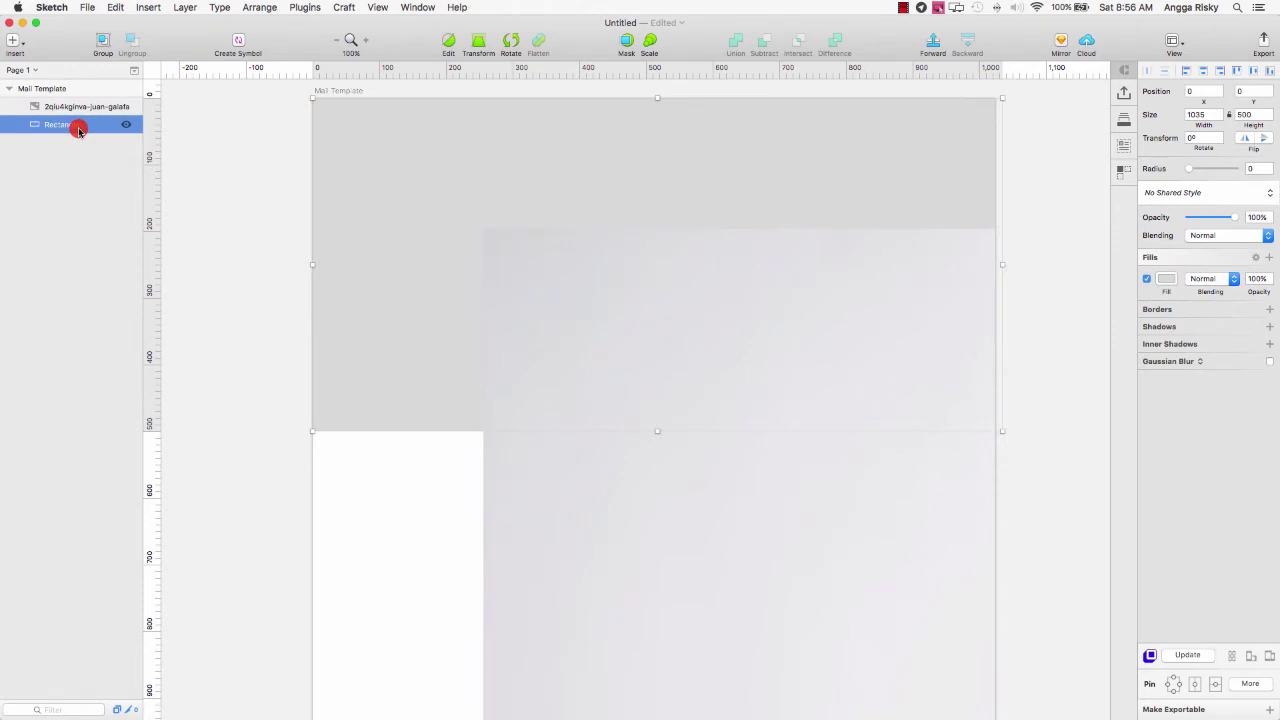
right_click(79, 130)
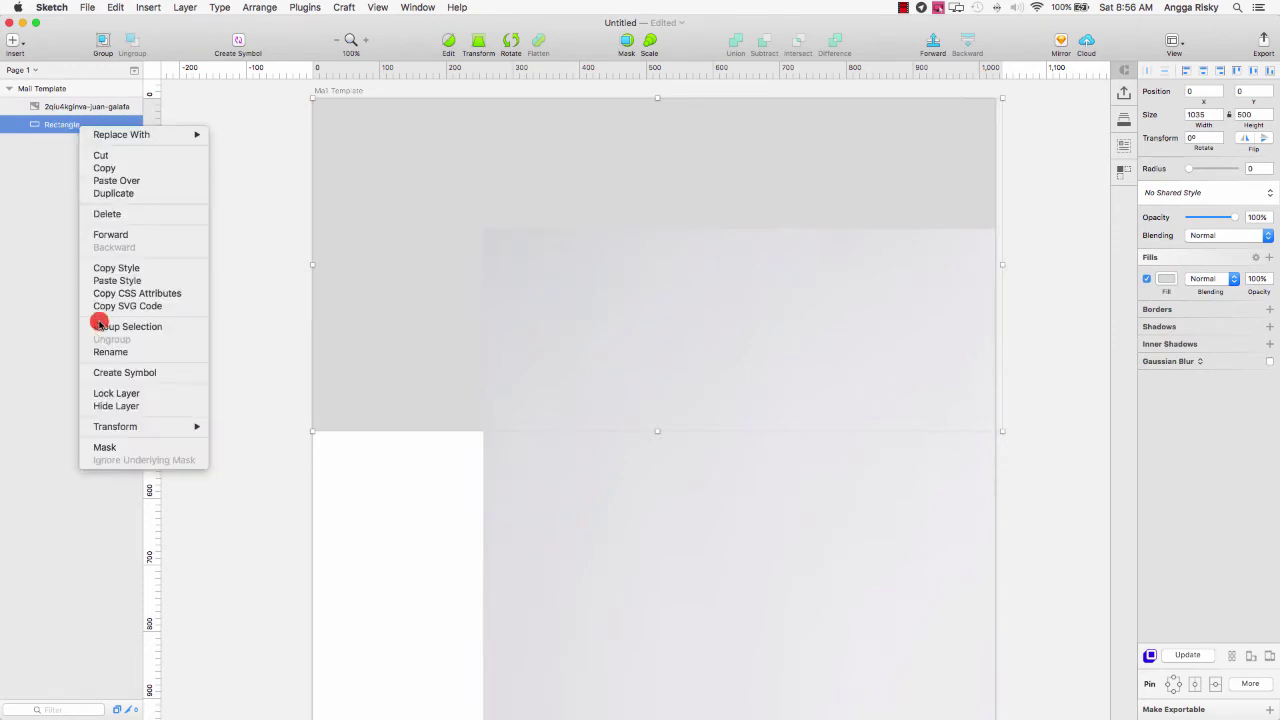
left_click(149, 443)
left_click(63, 106)
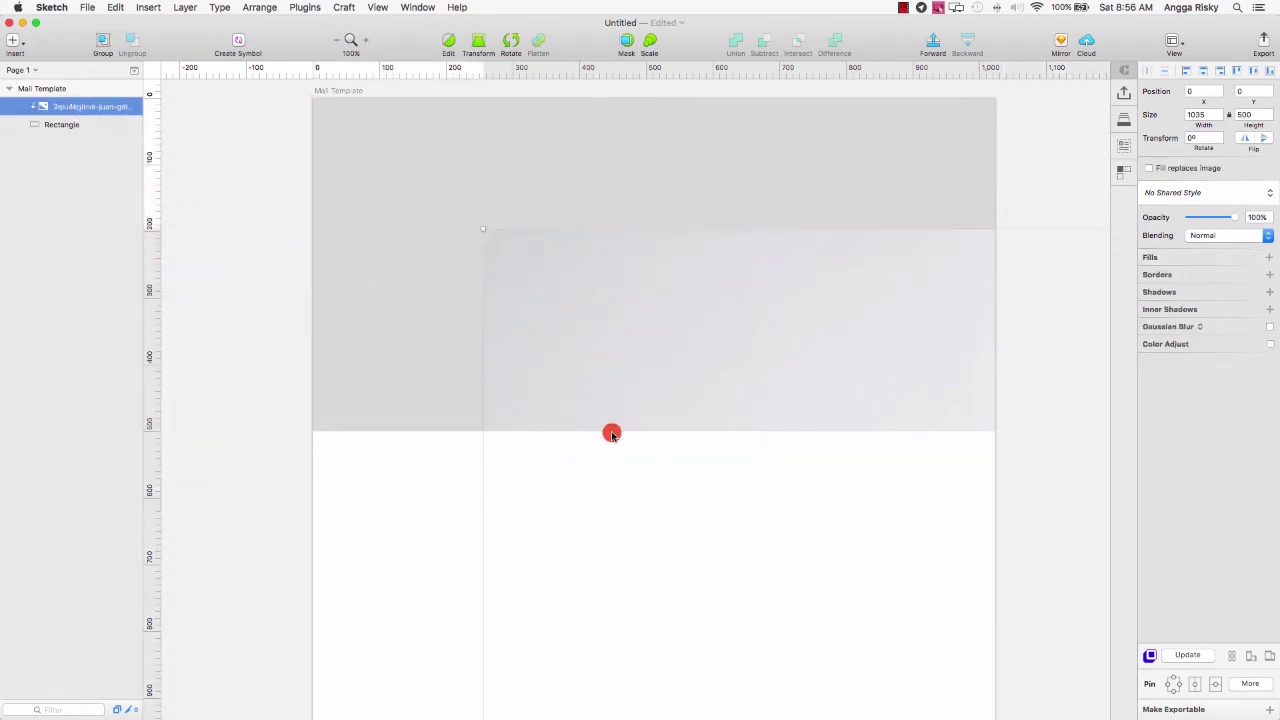
- Move the photo to the artboard's upper-left corner and scale it down proportionally to about 1044 × 697 px
left_click_drag(609, 370, 506, 205)
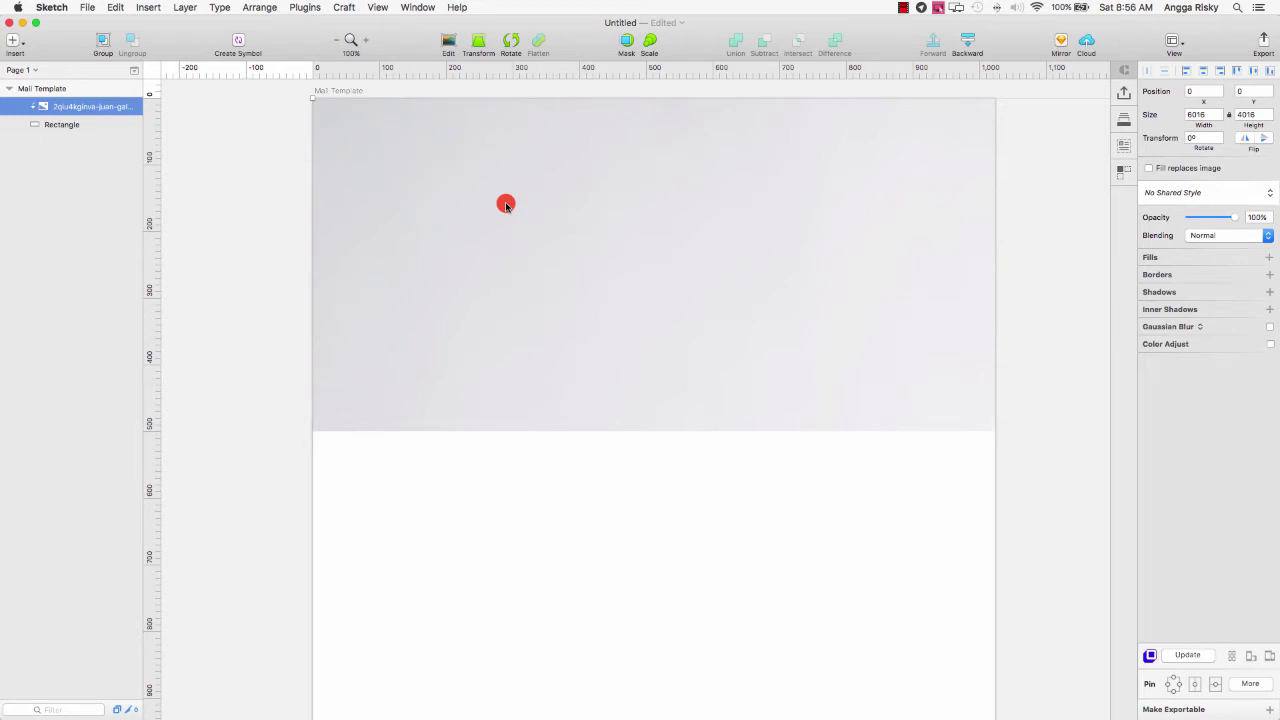
key("super+2")
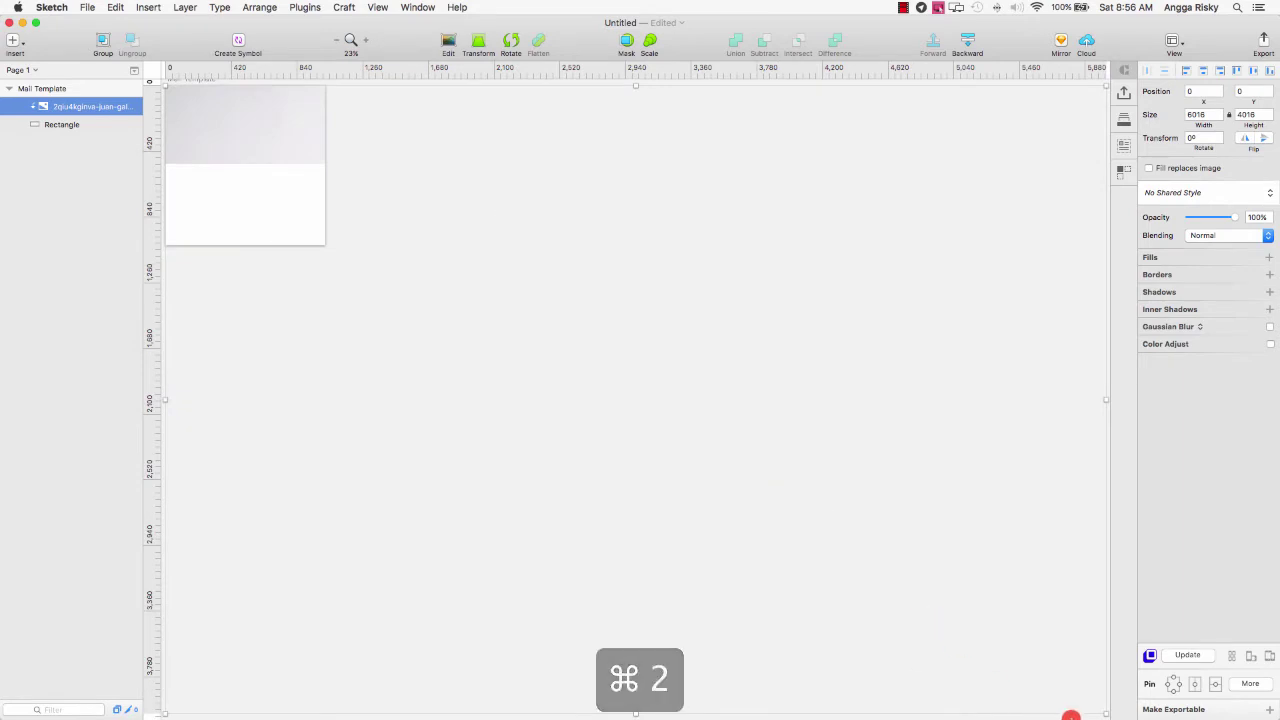
left_click_drag(1103, 712, 370, 195)
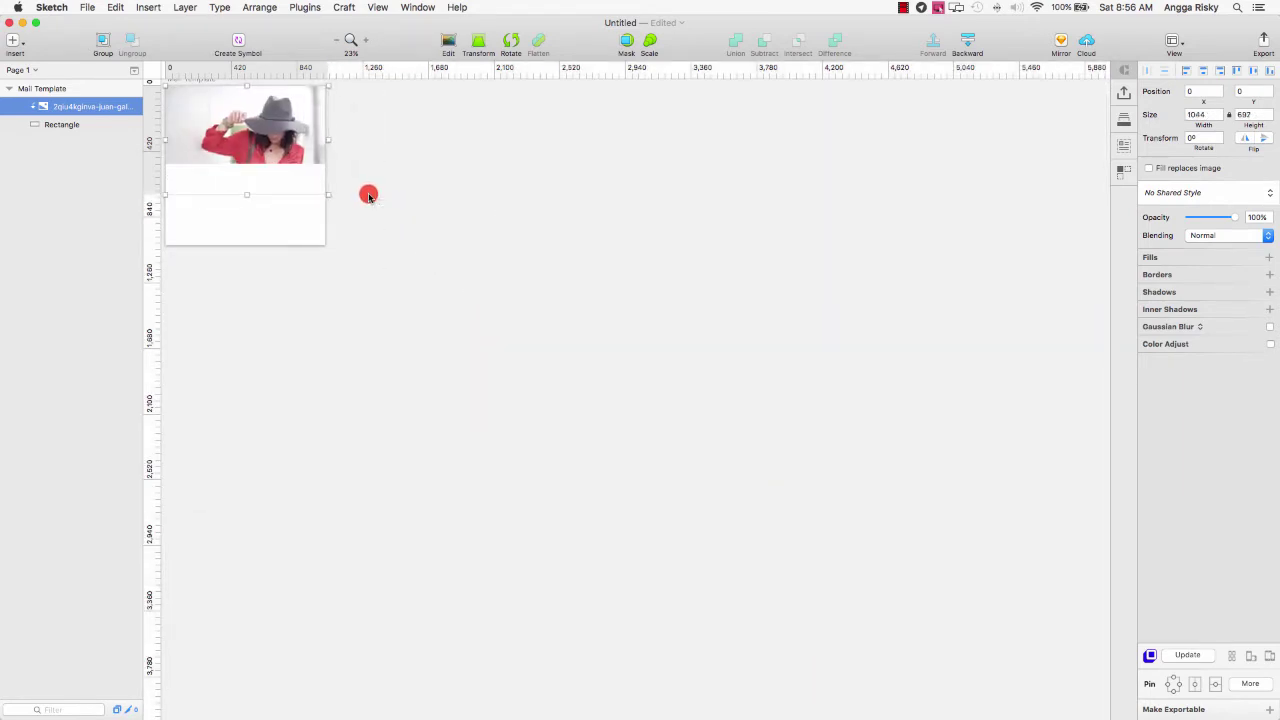
- Reposition the photo inside the header mask at X -9 and Y -84 so it covers the full width
key("super+2")
left_click(336, 40)
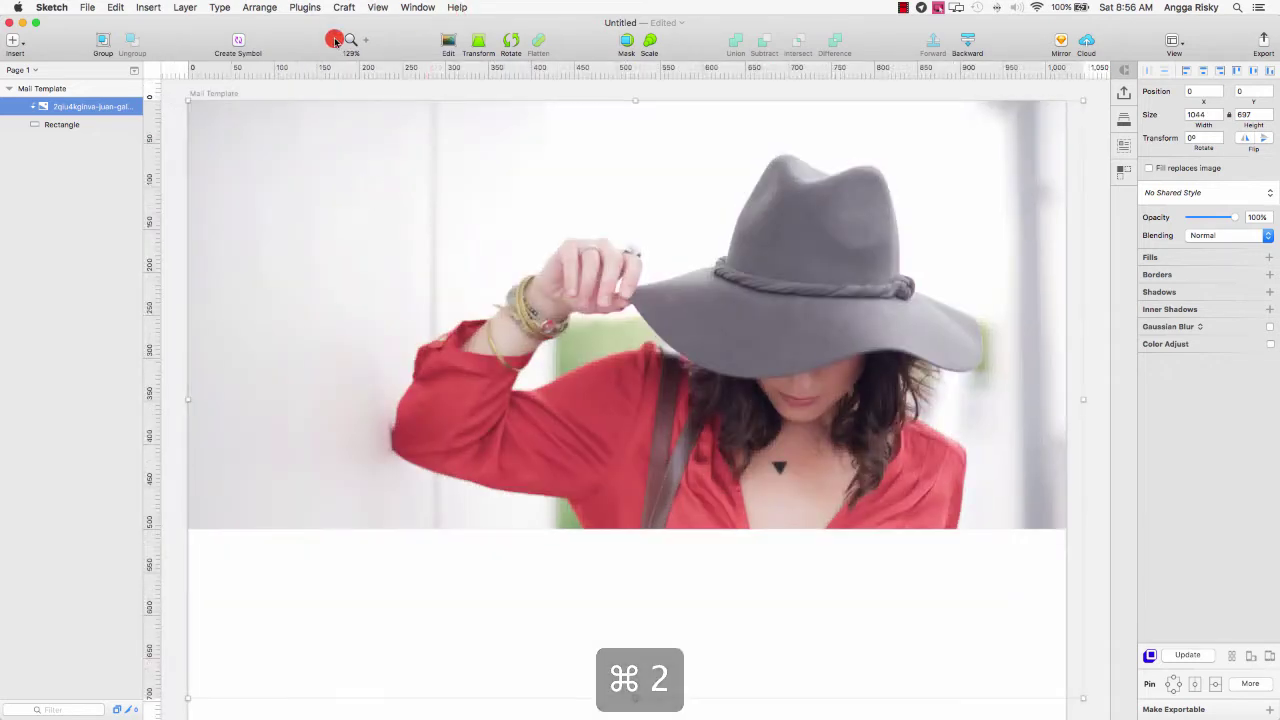
left_click_drag(585, 290, 572, 232)
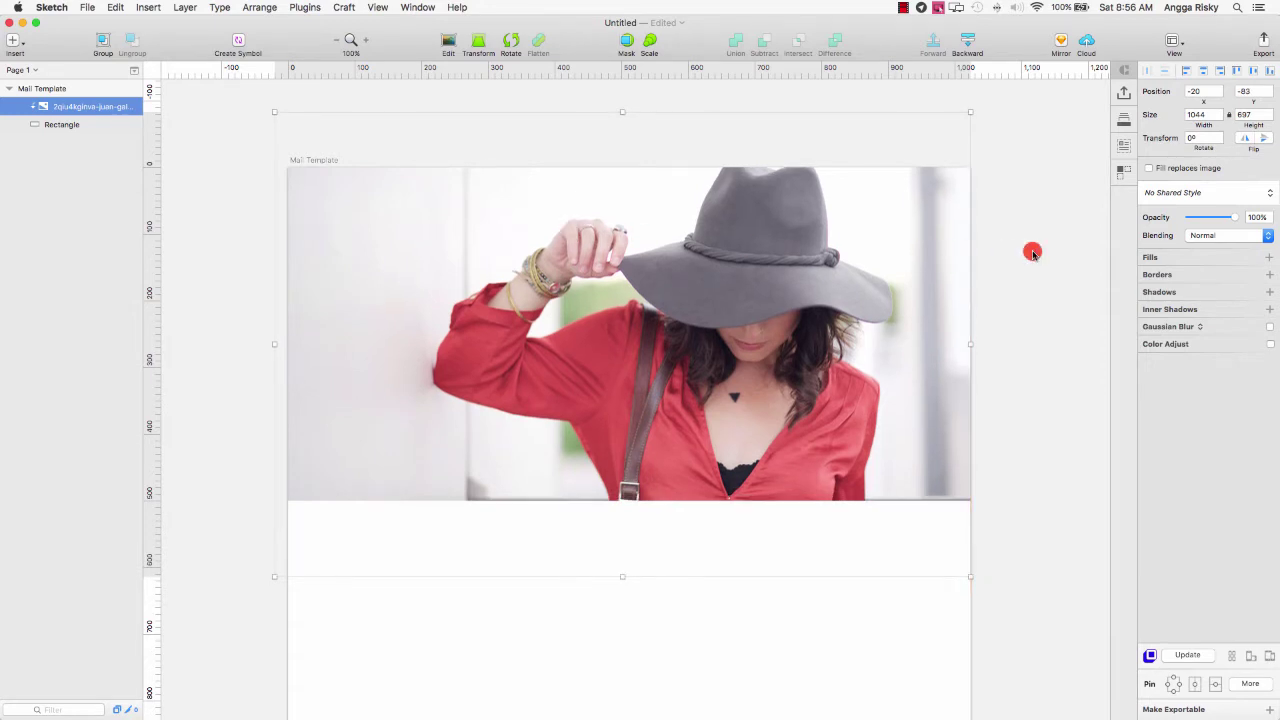
key("shift+Right")
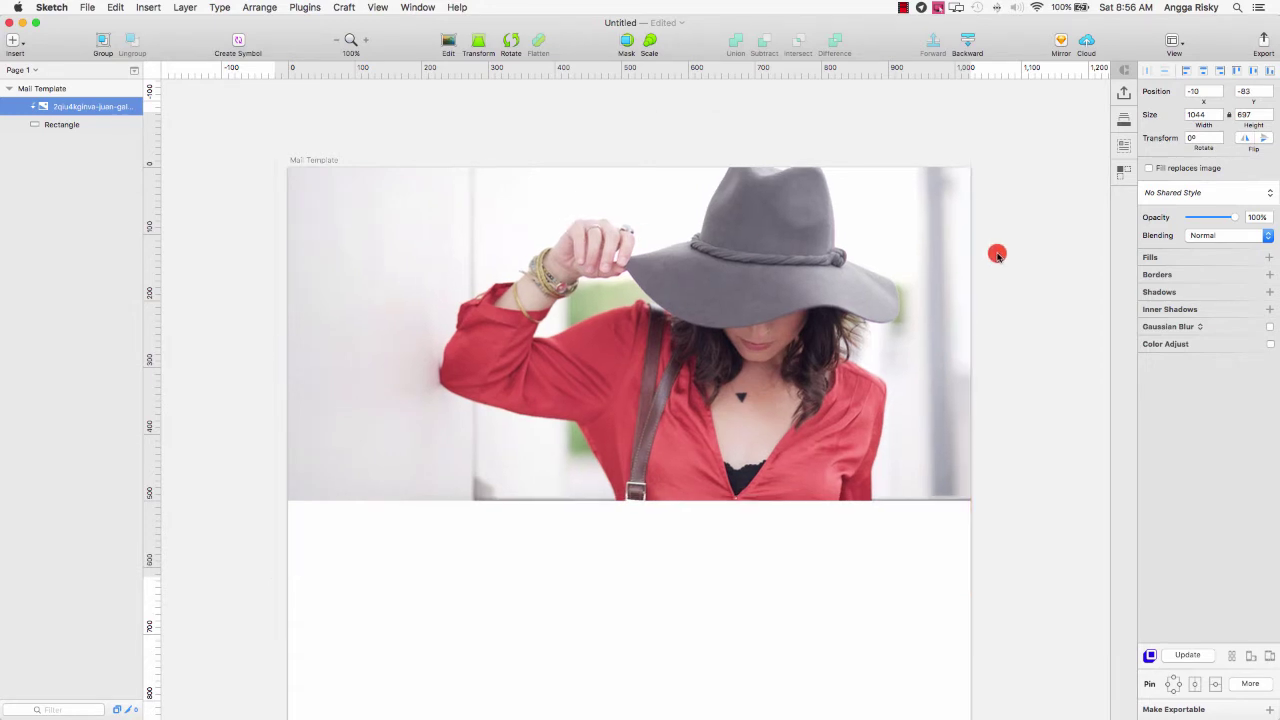
key("Right")
key("Up")
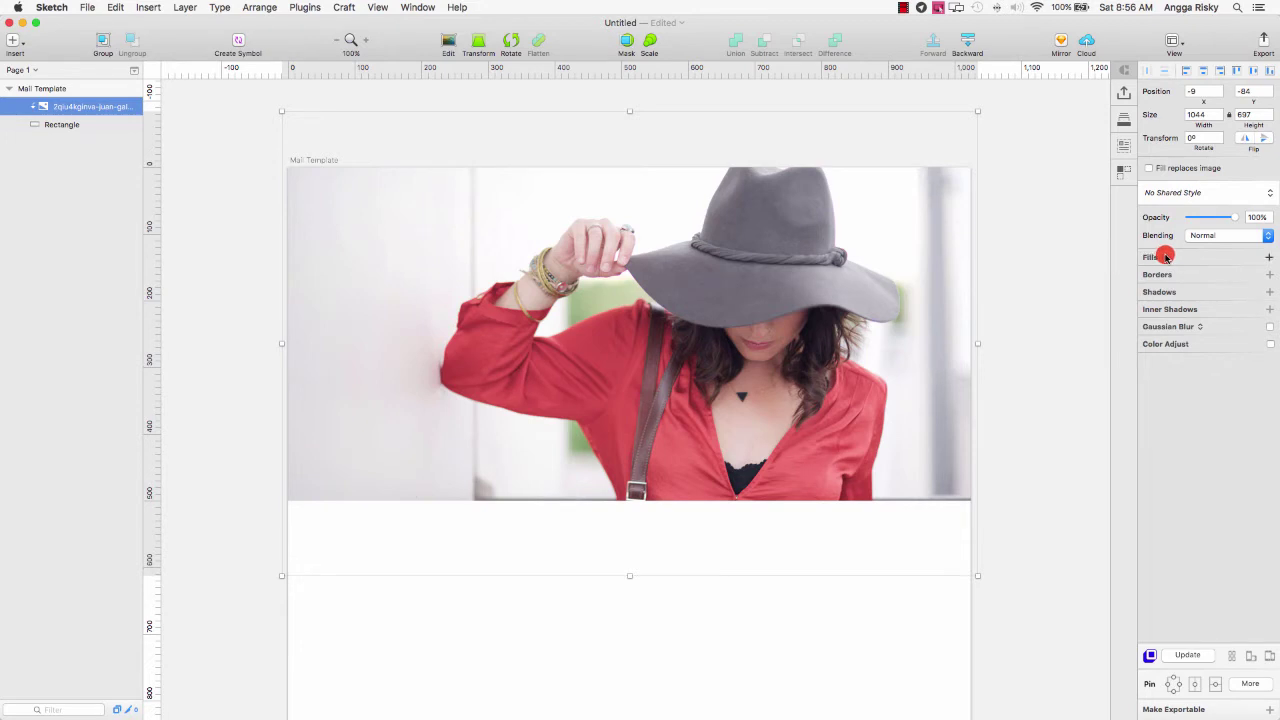
- Add a black fill with 50% opacity to the header photo
left_click(1165, 257)
left_click(1169, 280)
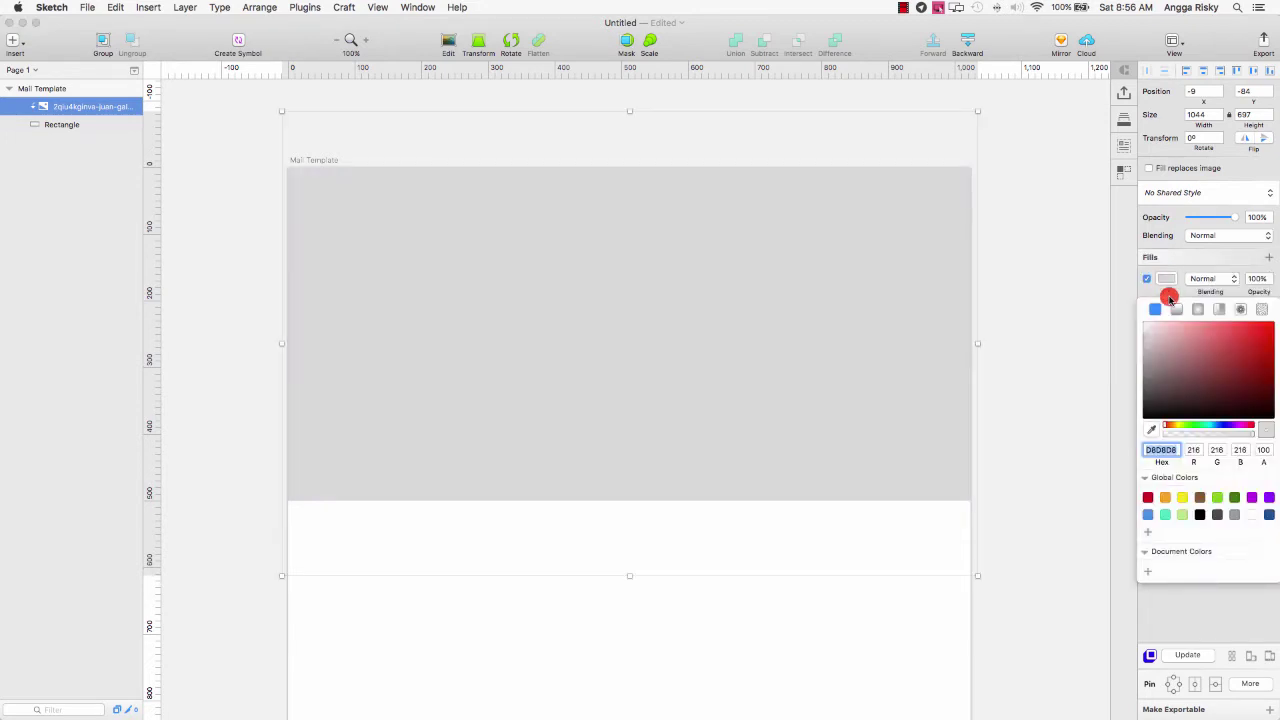
left_click(1201, 515)
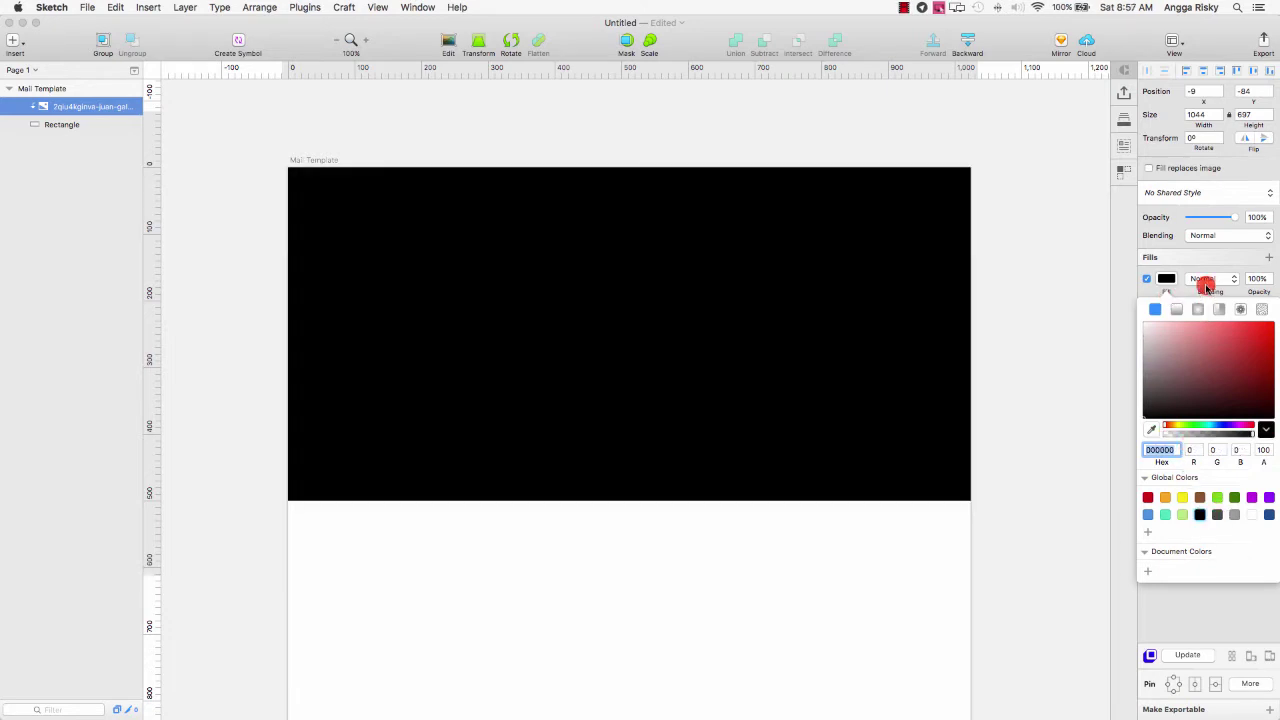
left_click(1165, 276)
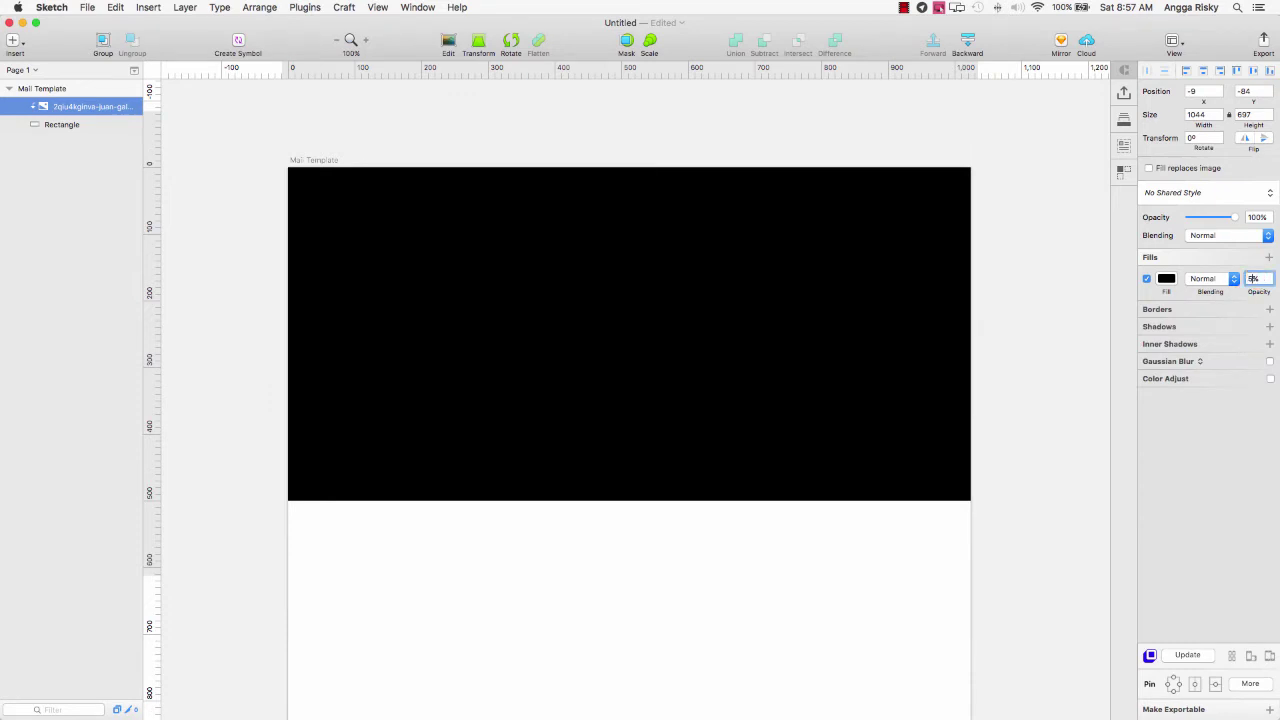
type("50")
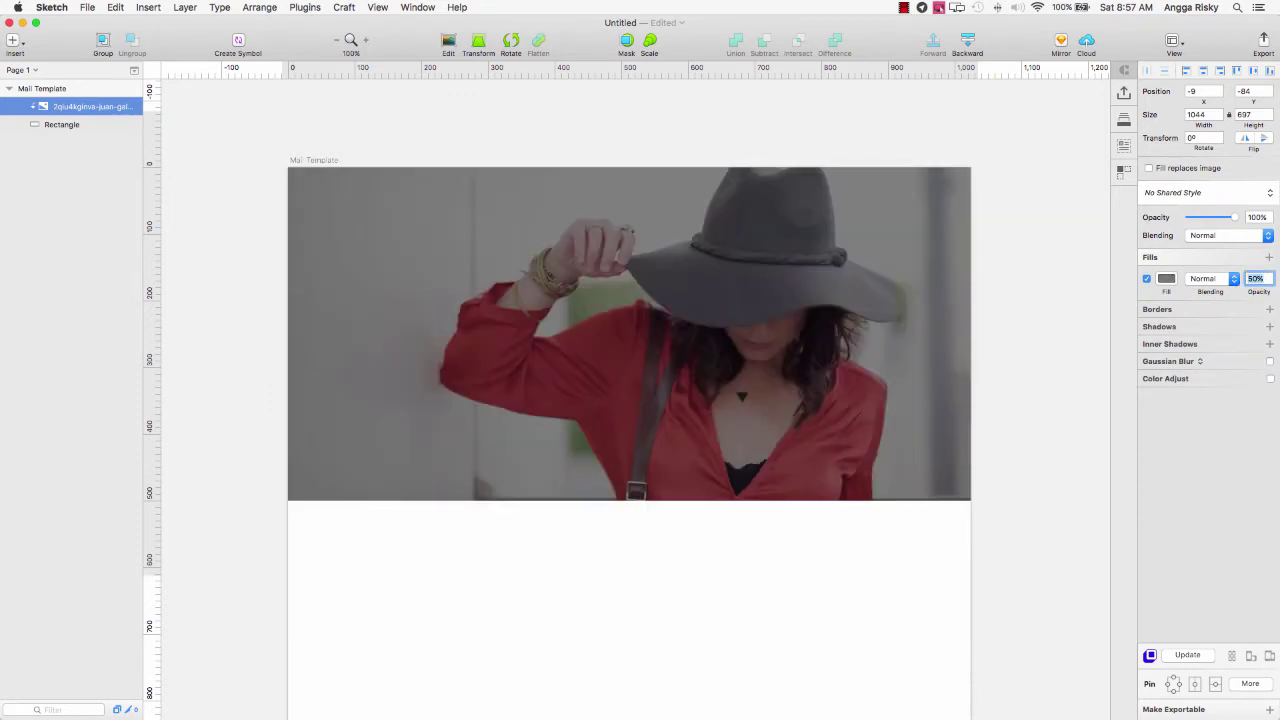
key("Return")
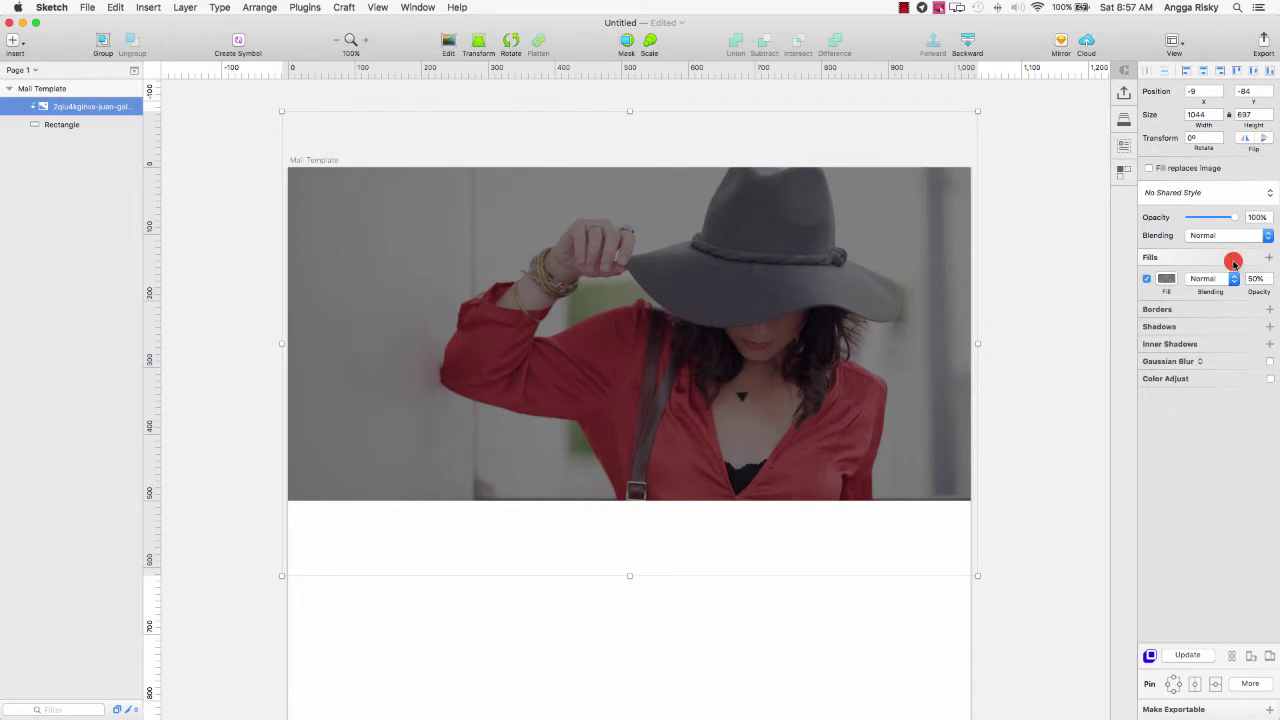
- Select the photo layer together with the mask rectangle and group them
right_click(71, 127)
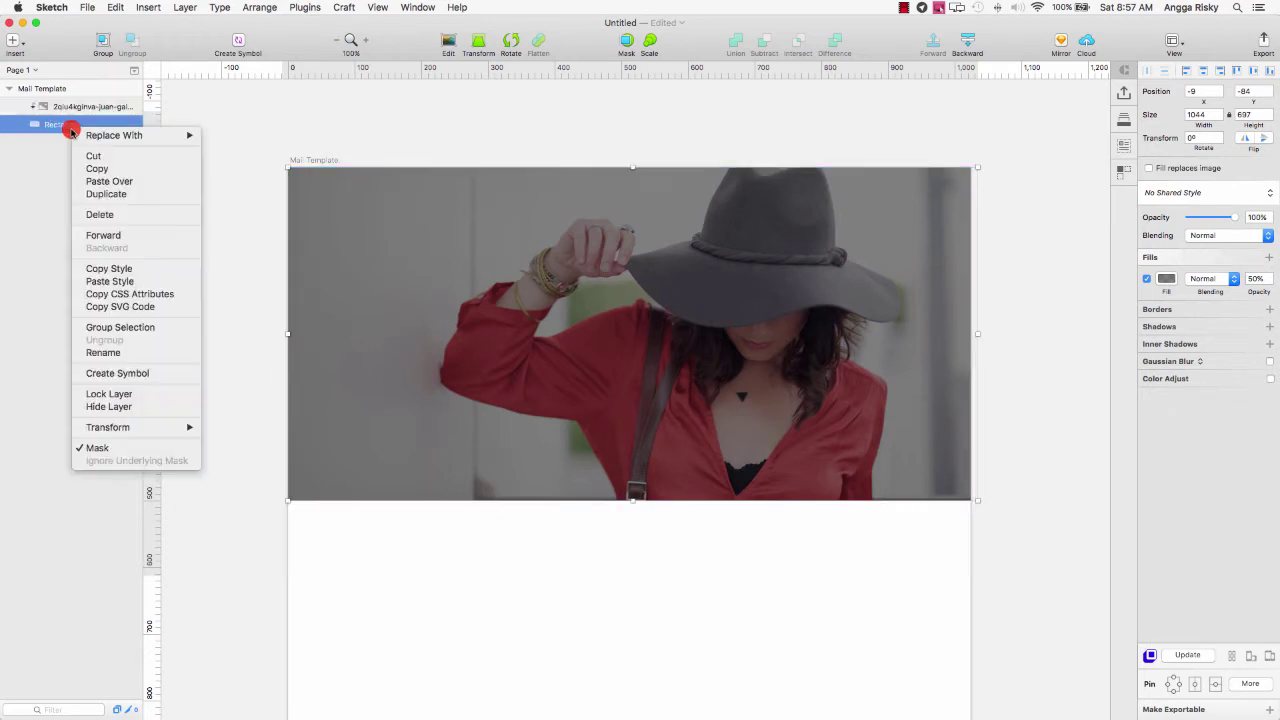
left_click(32, 155)
left_click(66, 107, "shift")
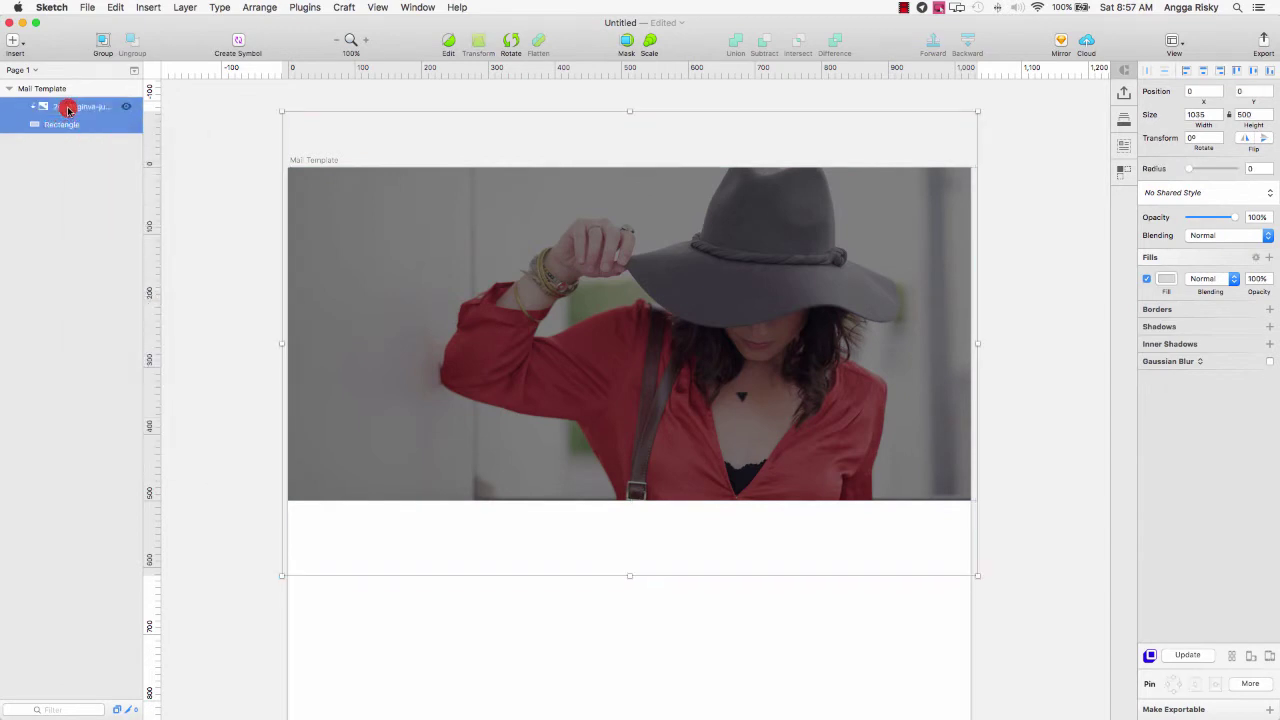
right_click(68, 109)
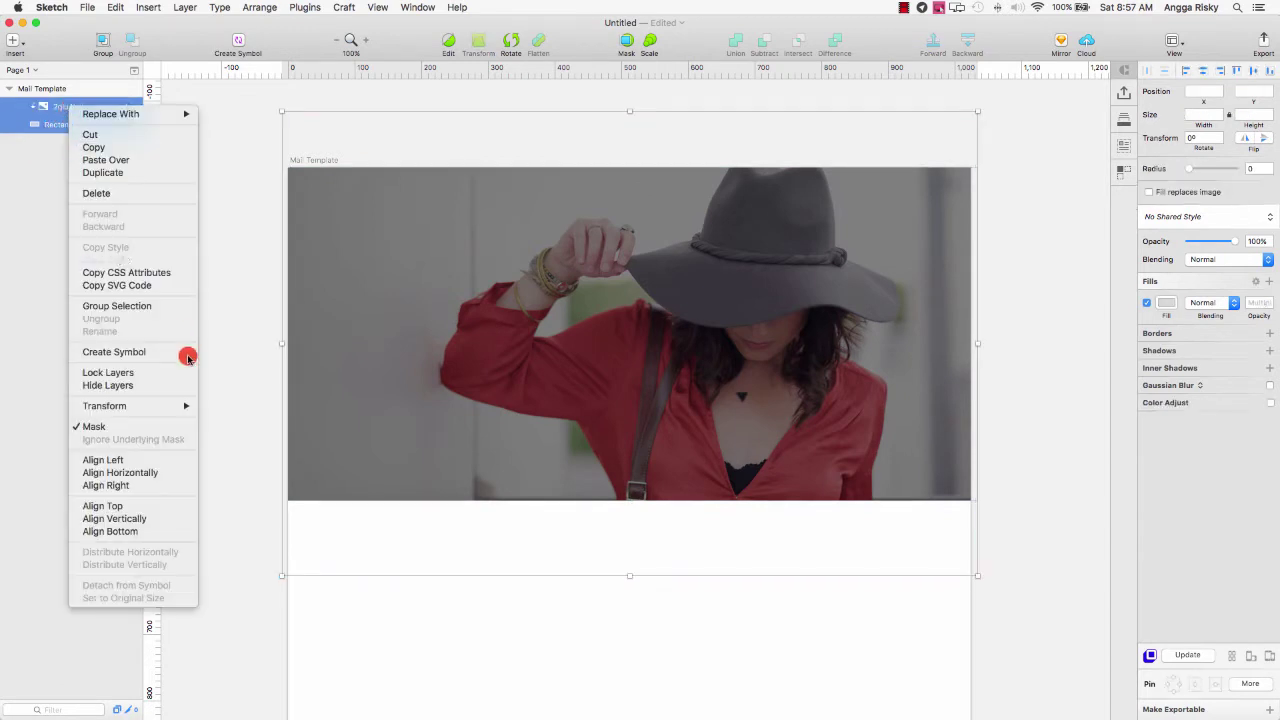
left_click(175, 311)
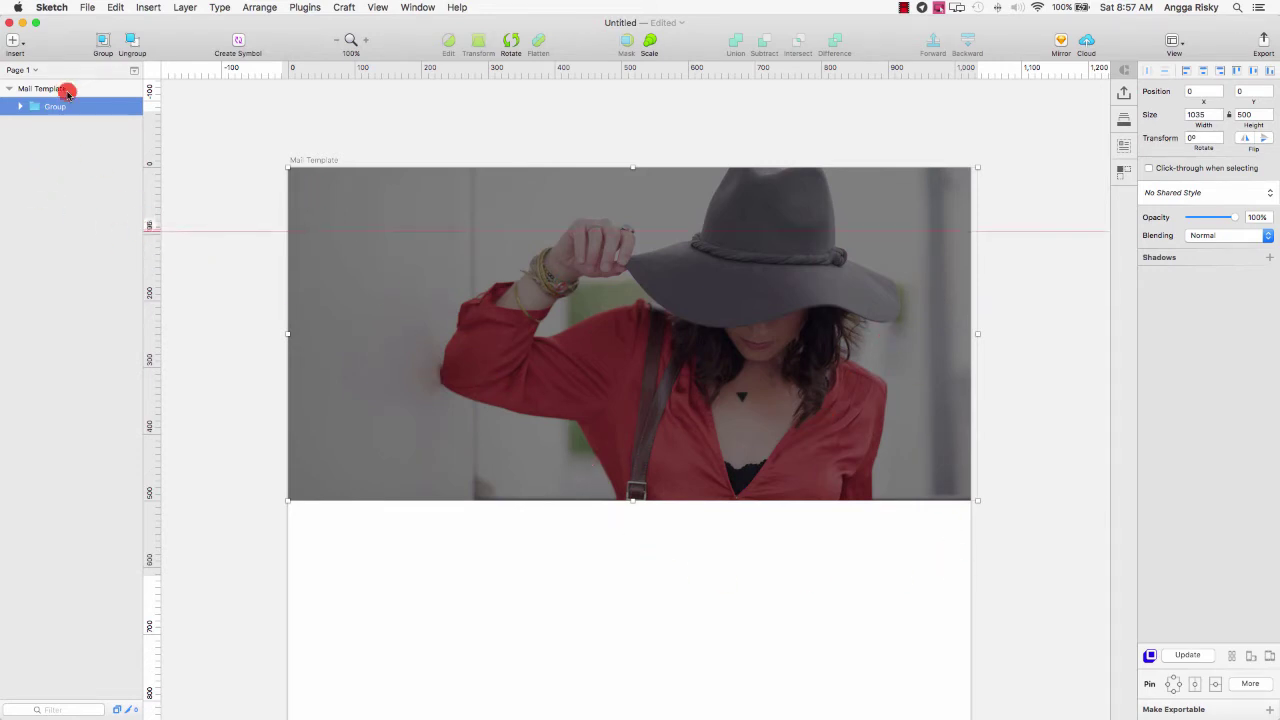
- Draw a rounded rectangle over the lower header and widen it to about 856 × 488 px
left_click(13, 43)
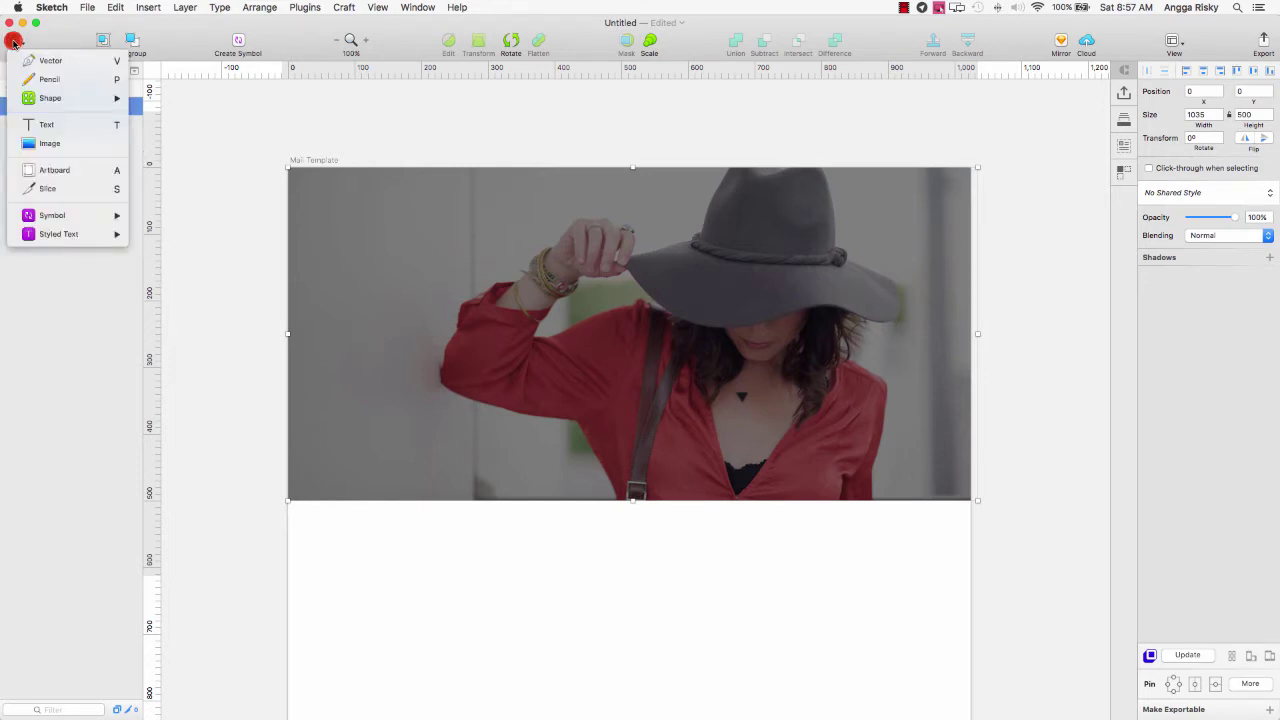
left_click(66, 100)
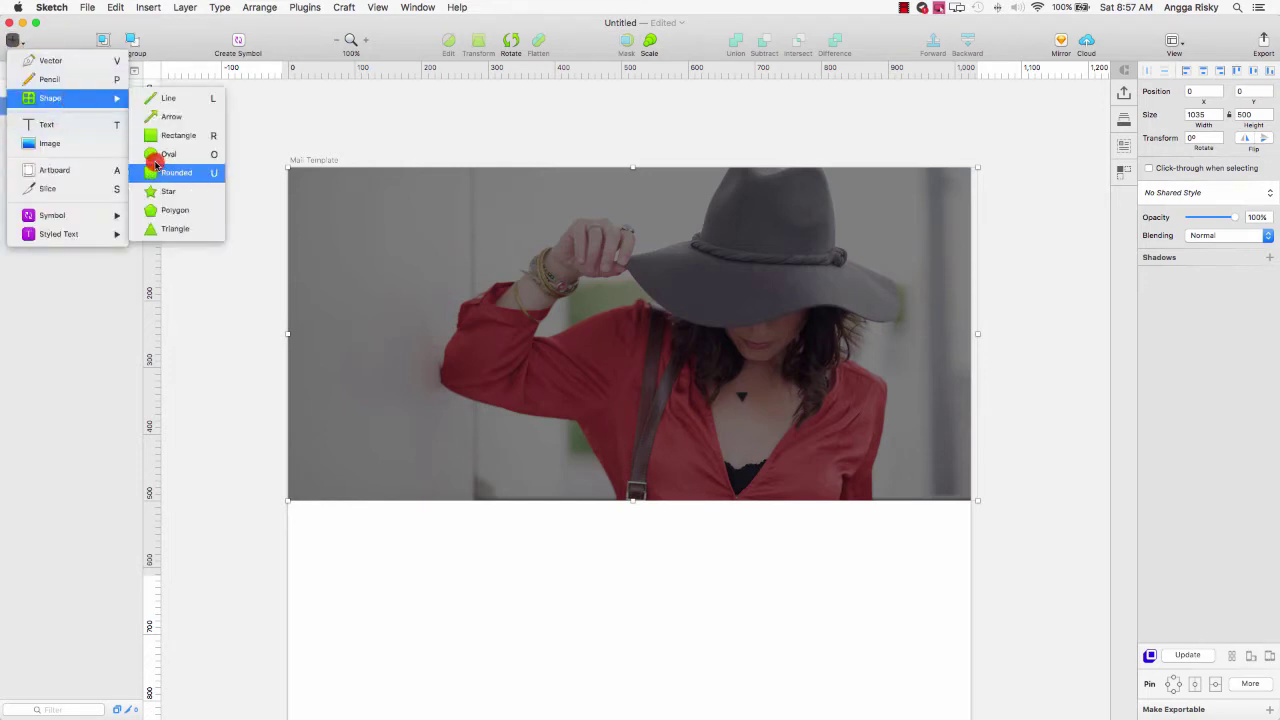
left_click(180, 172)
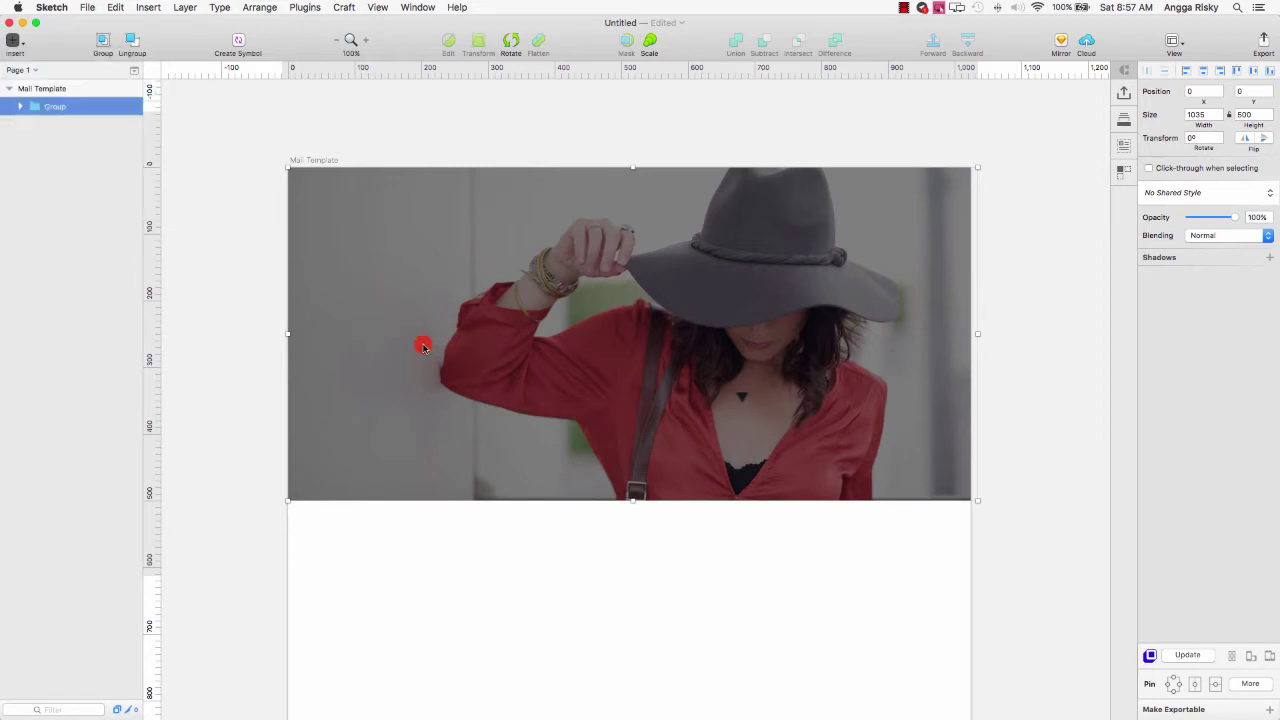
left_click_drag(361, 268, 514, 593)
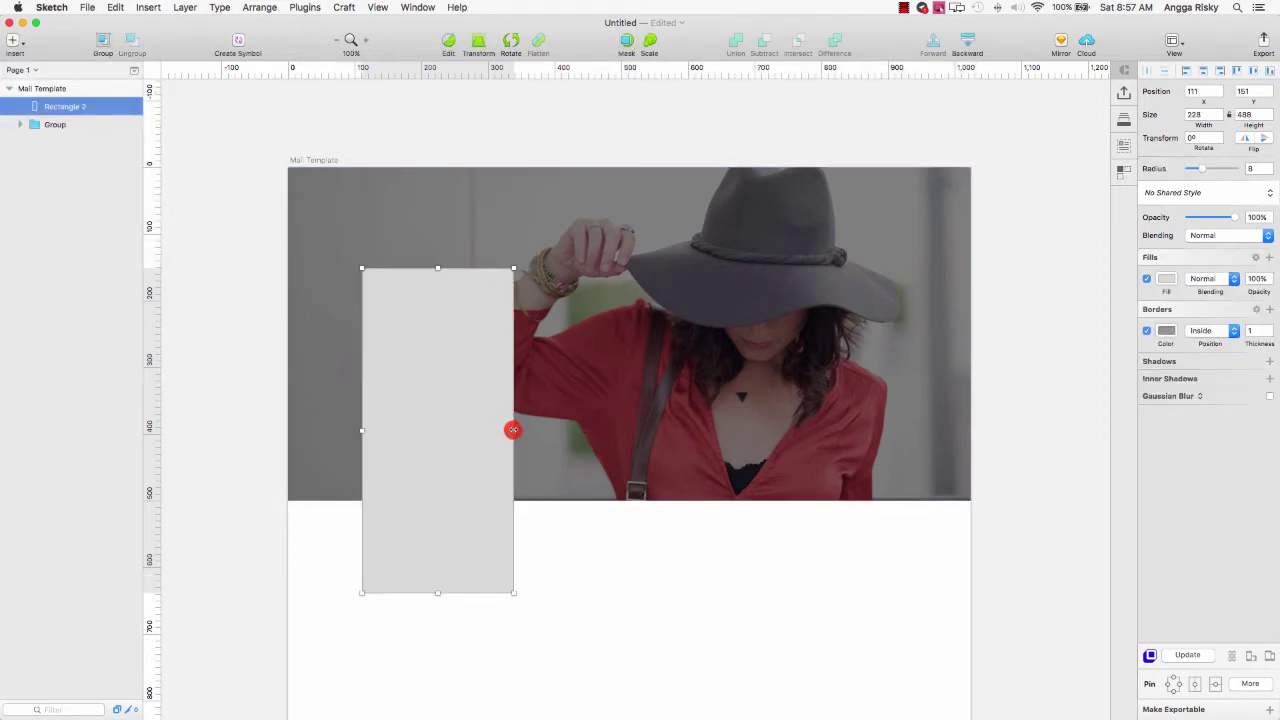
left_click_drag(512, 430, 932, 434)
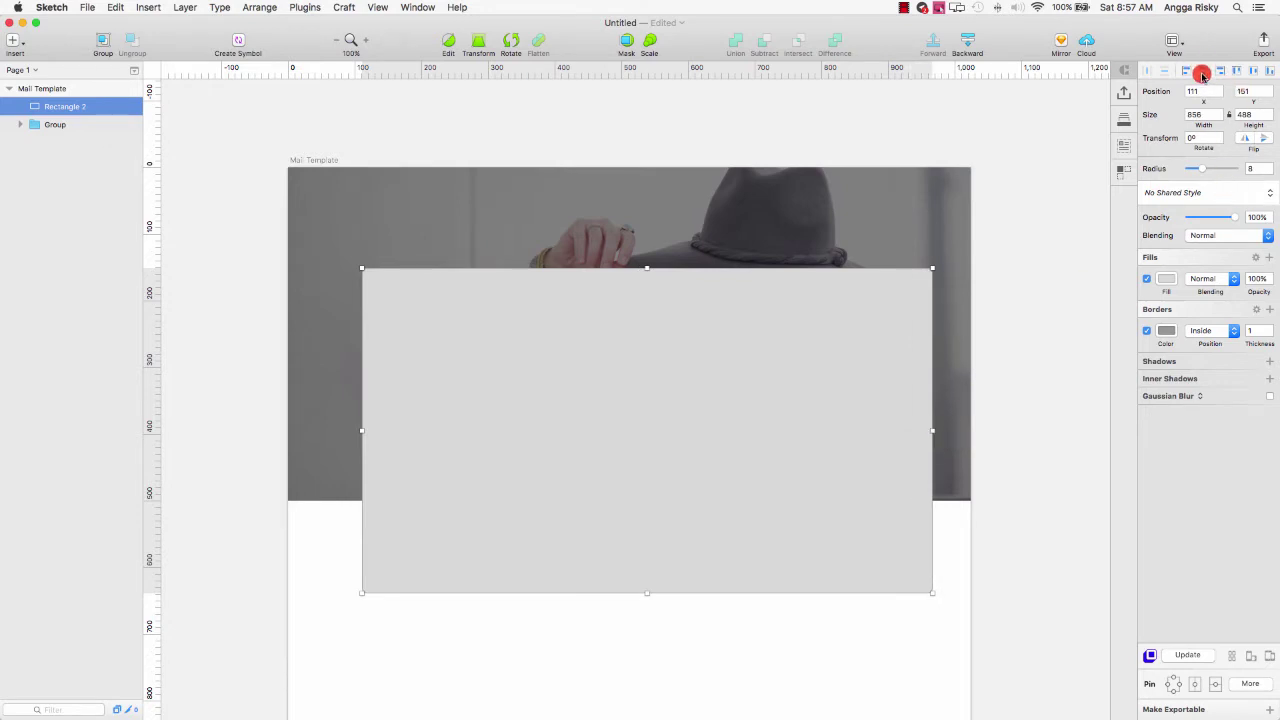
- Move the rounded rectangle down to Y 333 and center it horizontally on the artboard
left_click(1203, 72)
left_click_drag(581, 306, 582, 428)
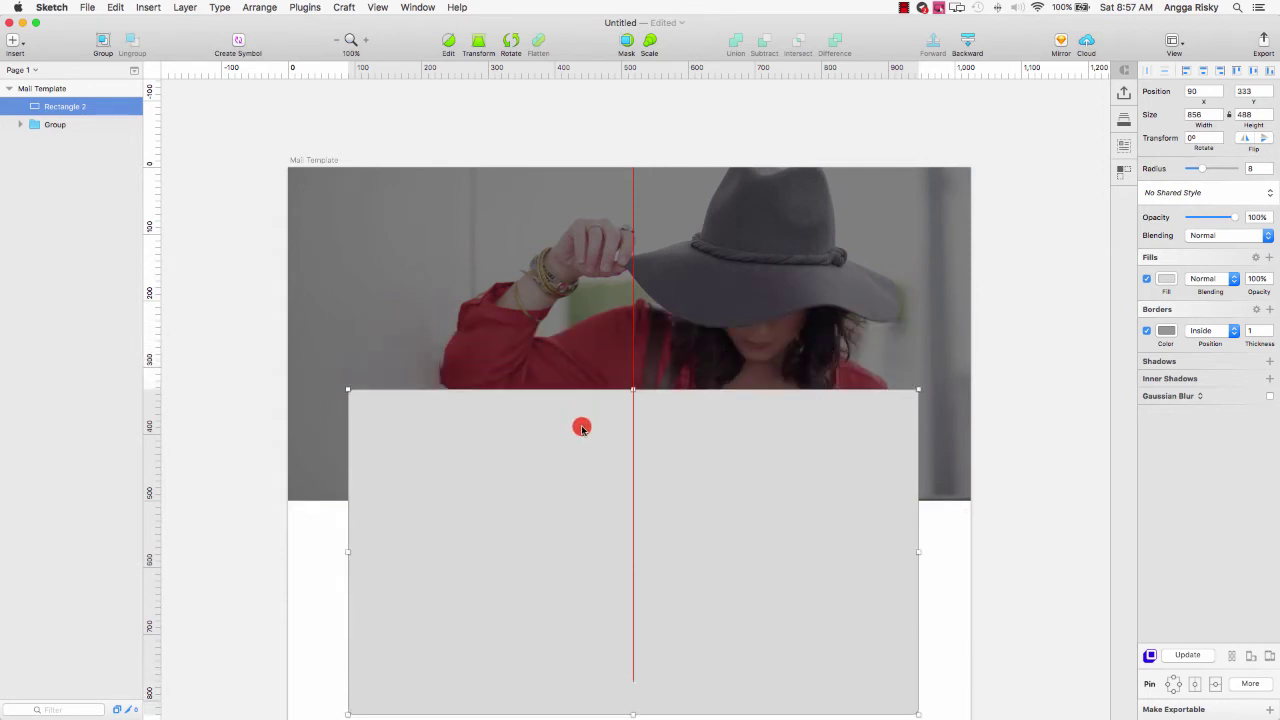
scroll(749, 251, "down", 5)
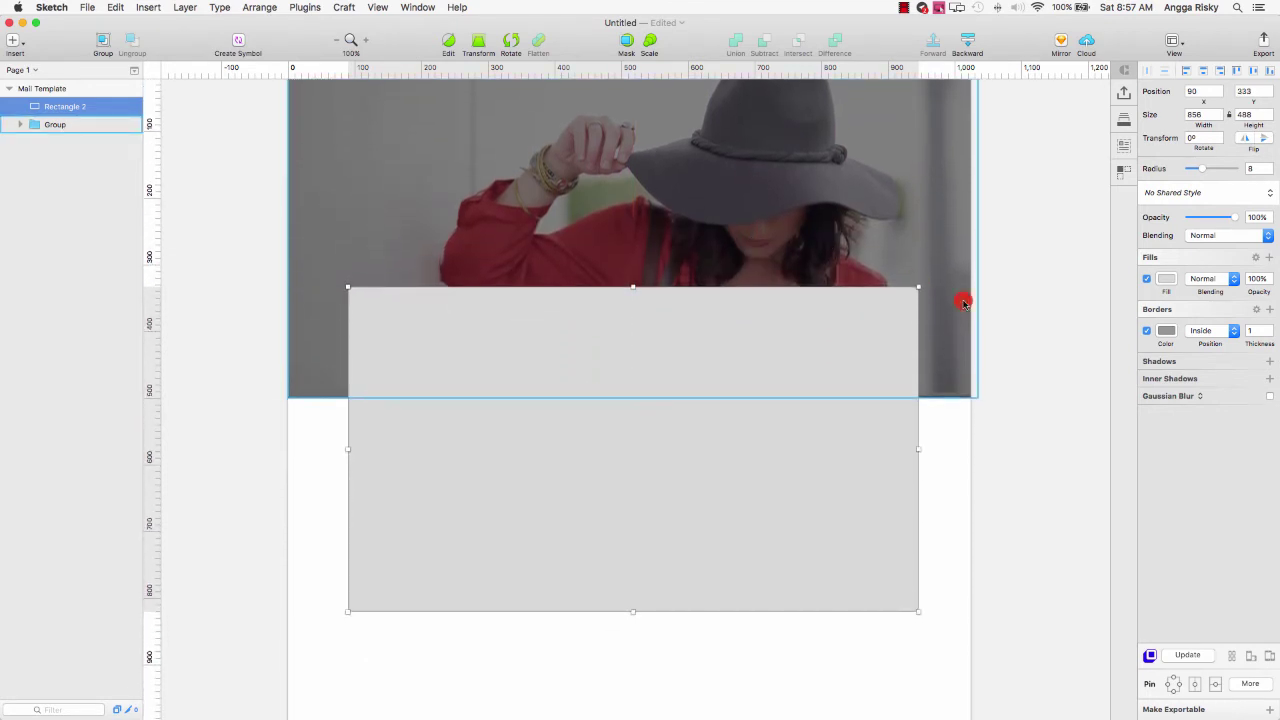
left_click(1203, 73)
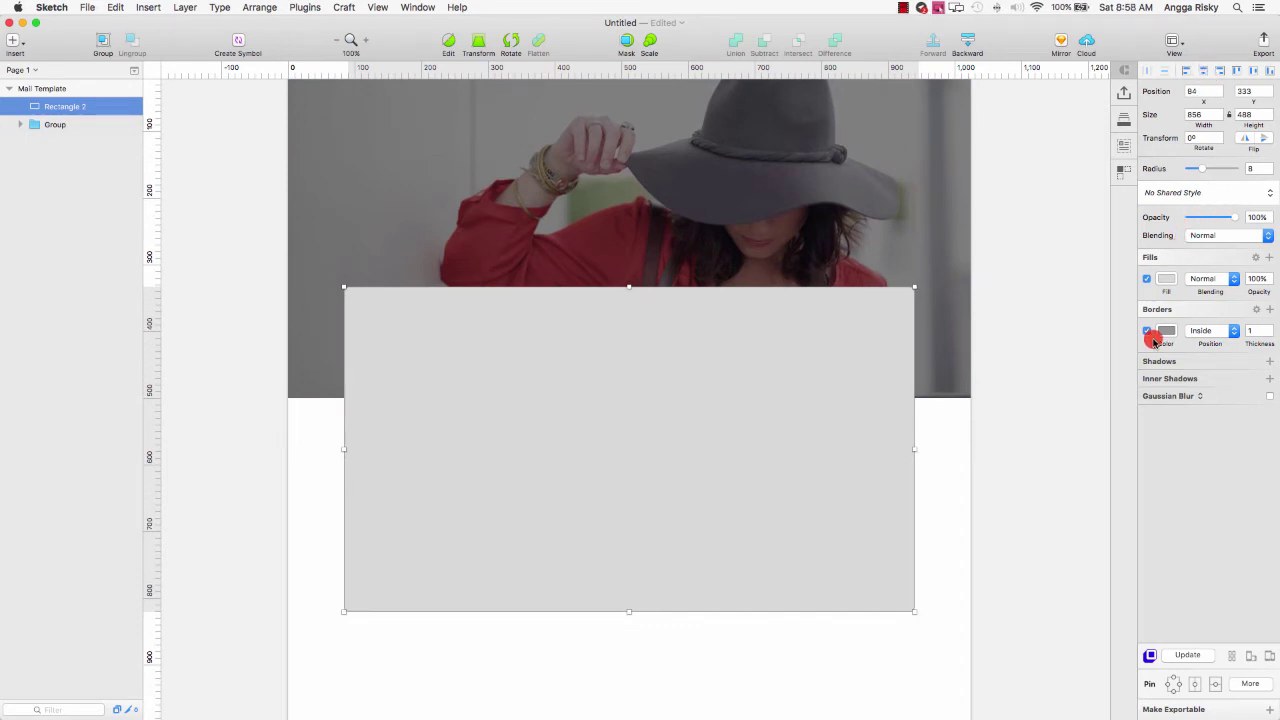
- Turn off the rounded rectangle's border and set its fill to white FFFFFF
left_click(1147, 331)
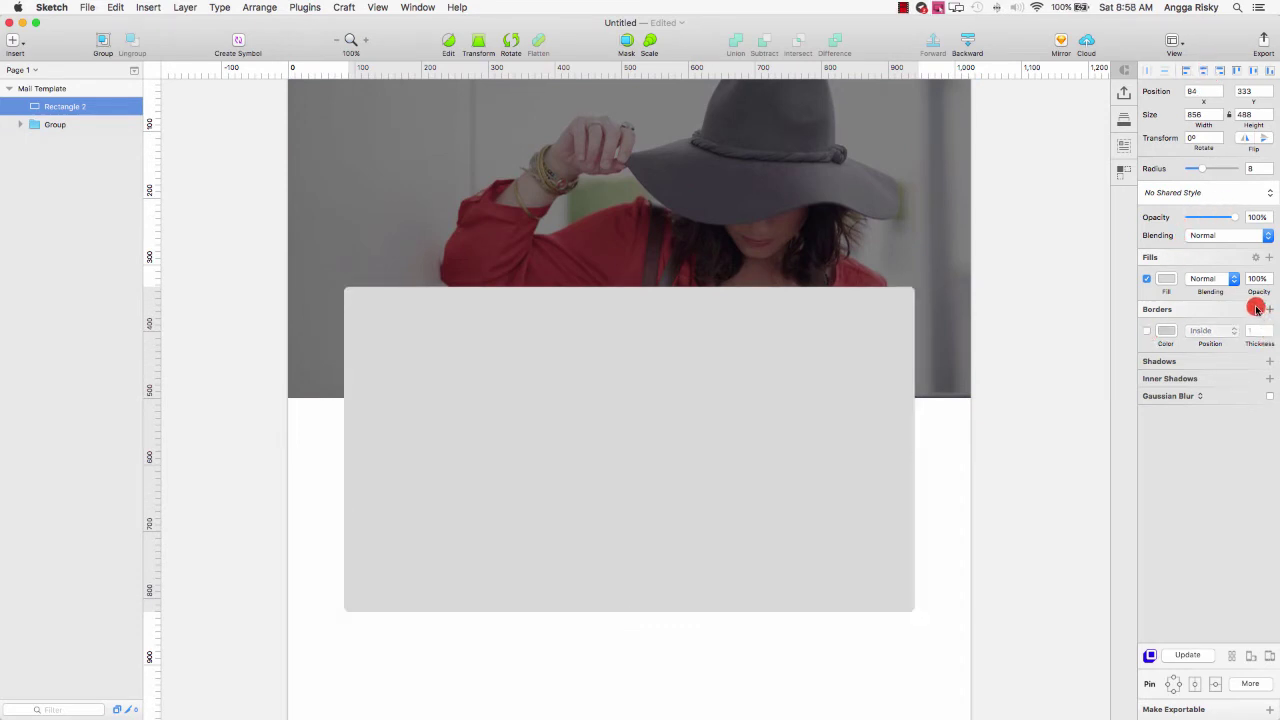
left_click(1166, 278)
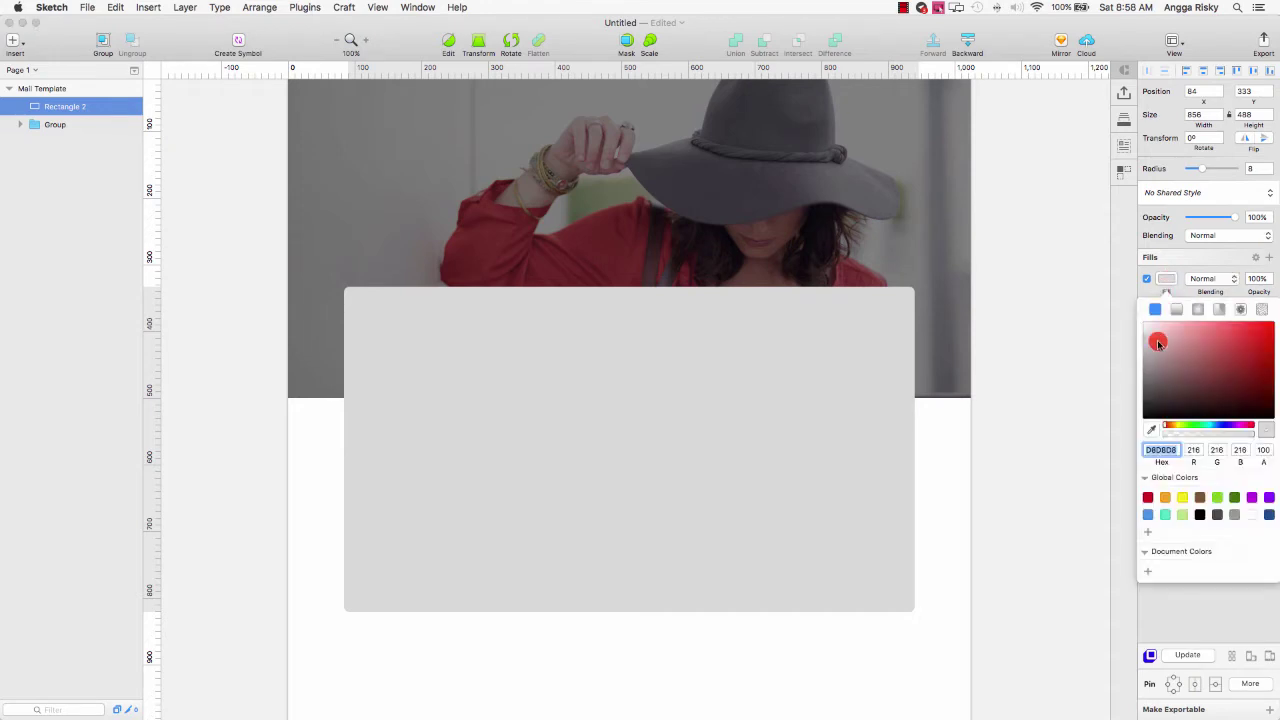
left_click_drag(1158, 343, 1131, 300)
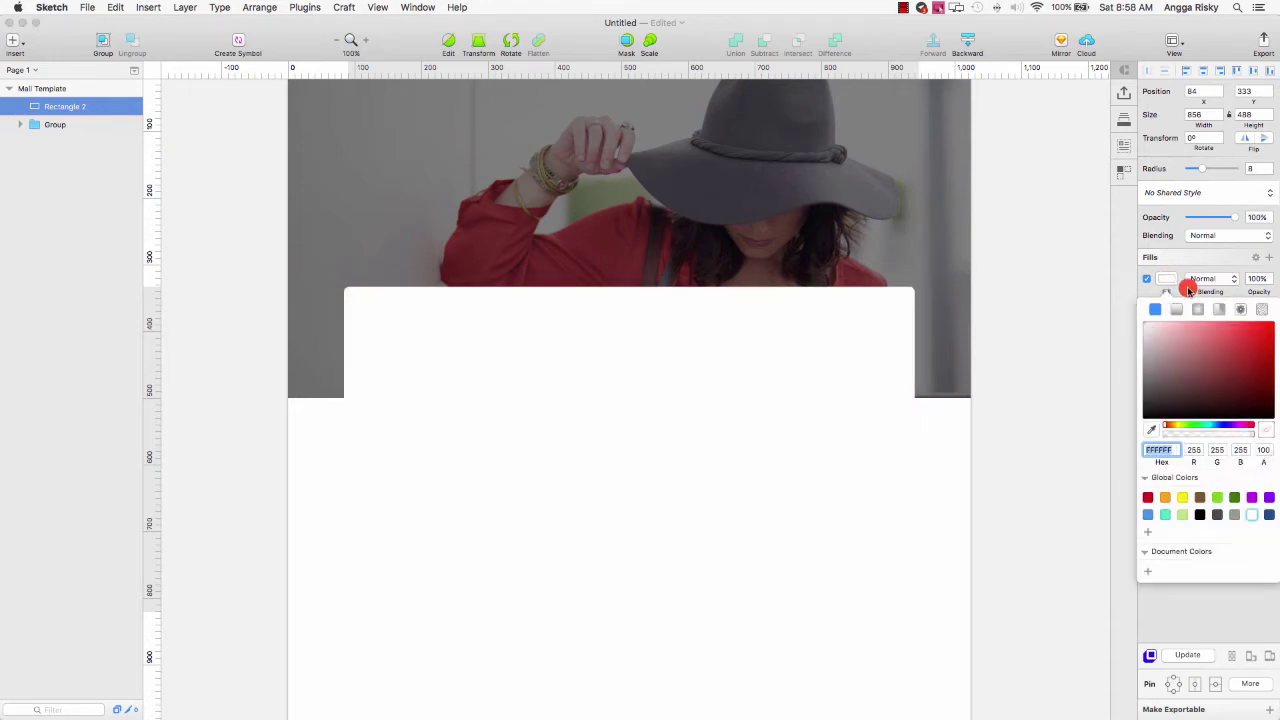
left_click(1166, 280)
scroll(1044, 266, "down", 3)
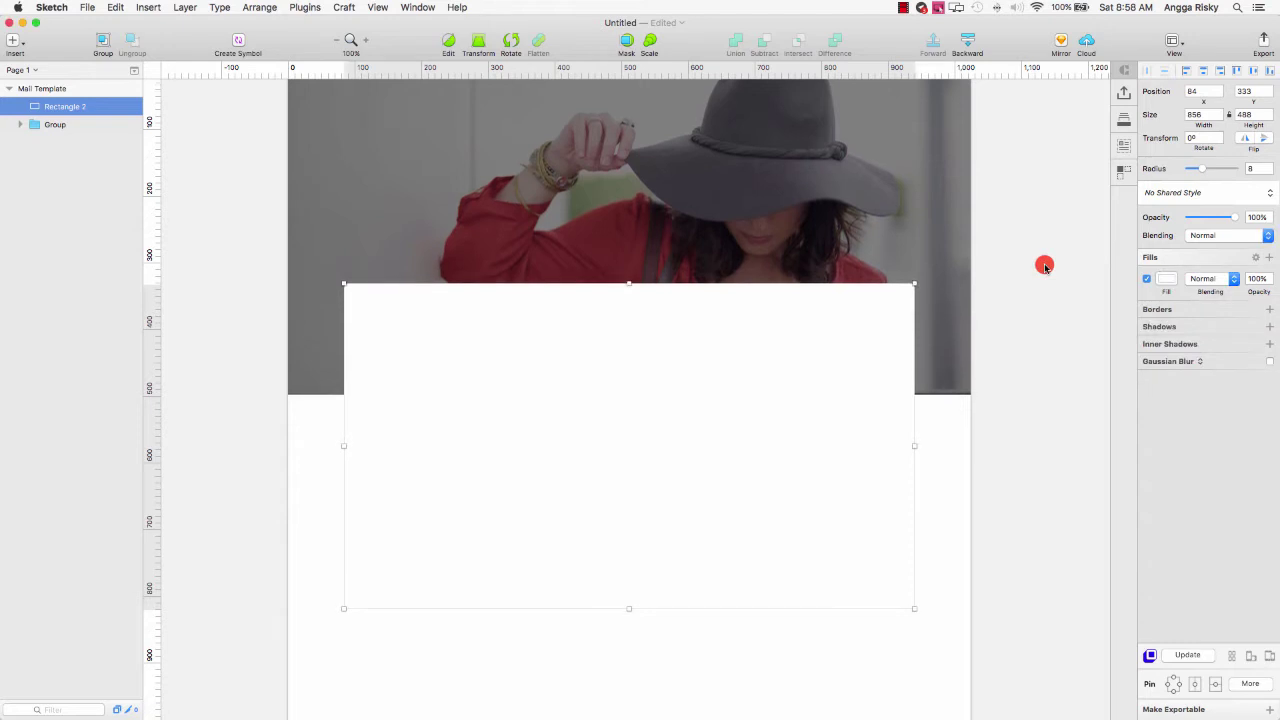
scroll(1044, 266, "up", 5)
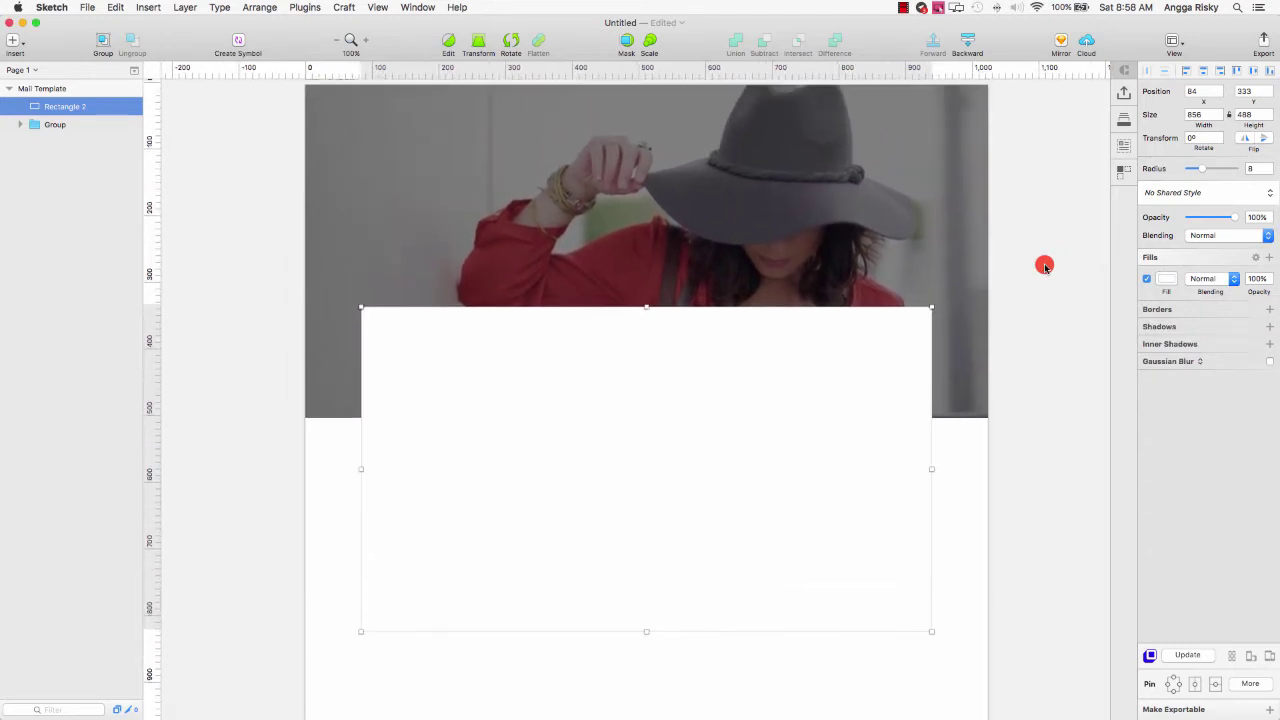
scroll(1044, 266, "up", 2)
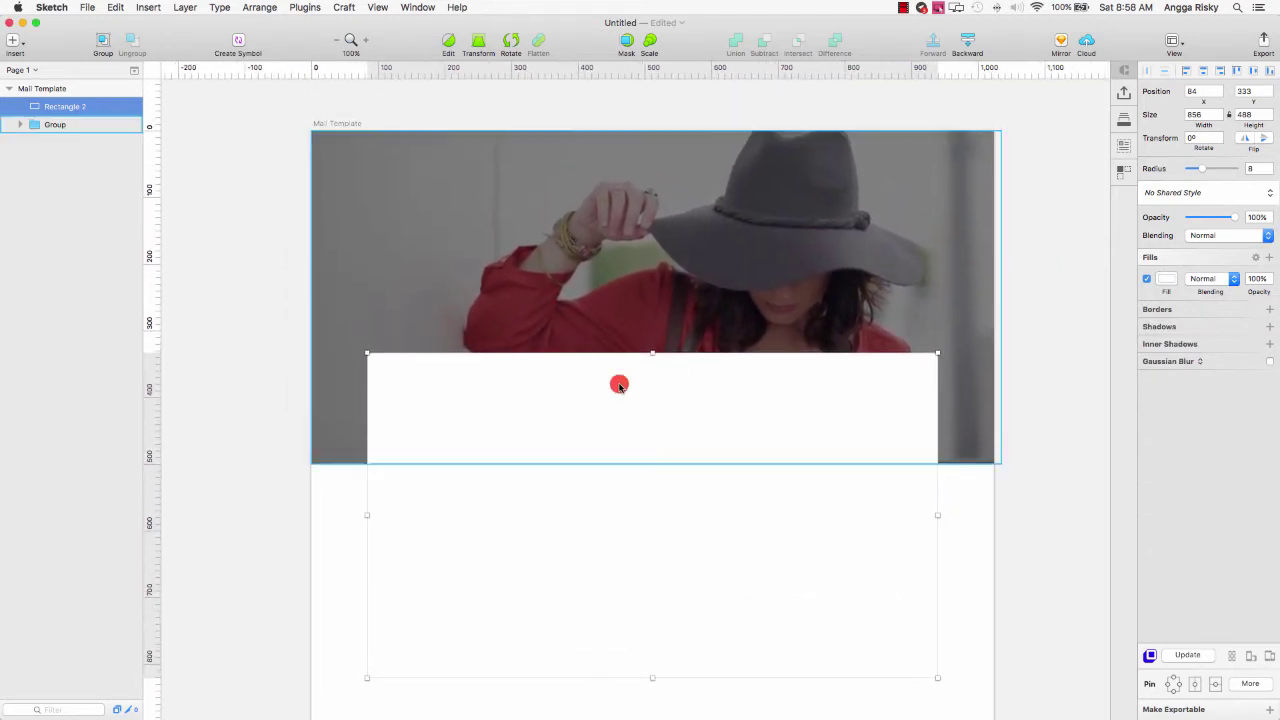
scroll(700, 430, "down", 2)
scroll(723, 406, "up", 3)
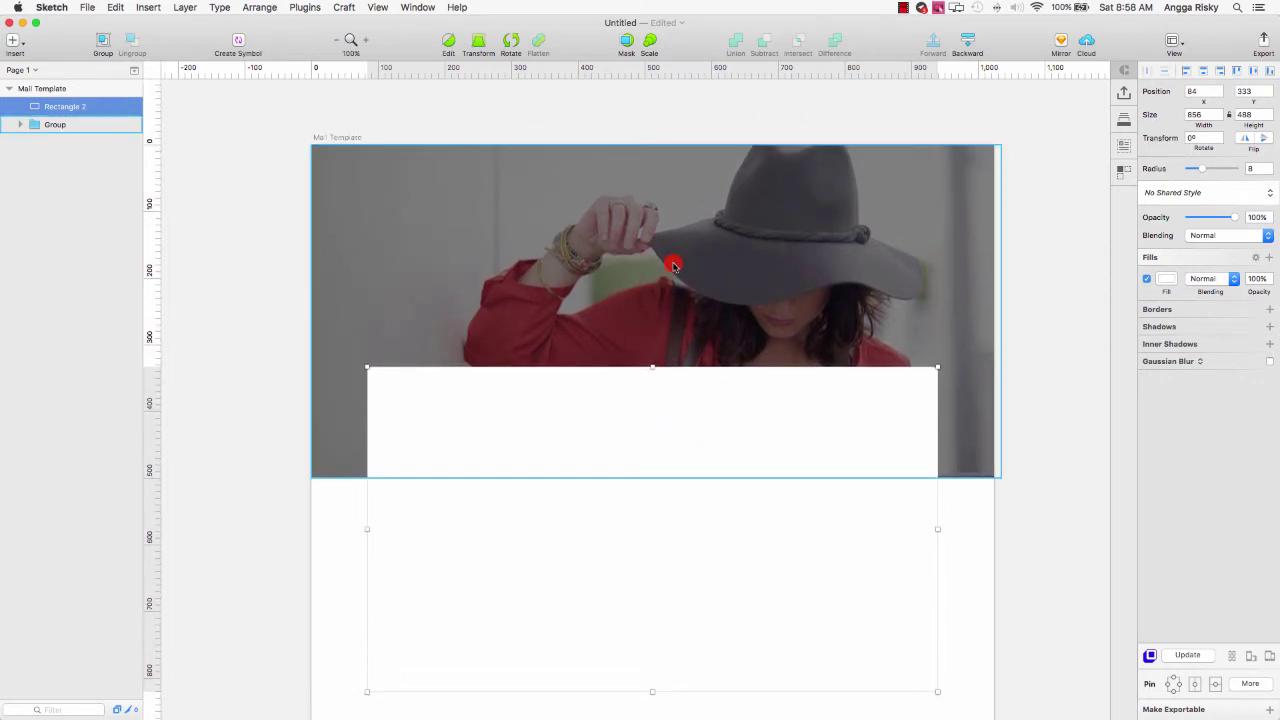
key("super+shift+2")
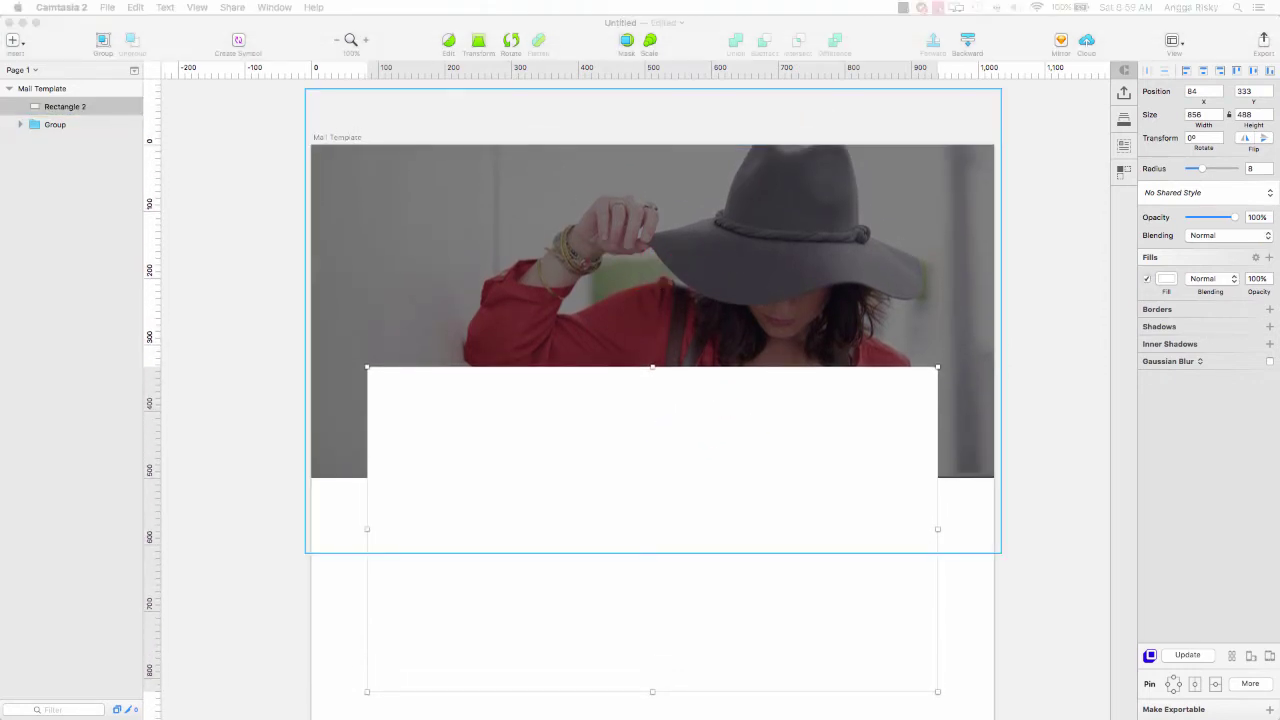
- Add a text layer reading "New Promo this Month! Limited Edition." over the header photo
left_click(243, 248)
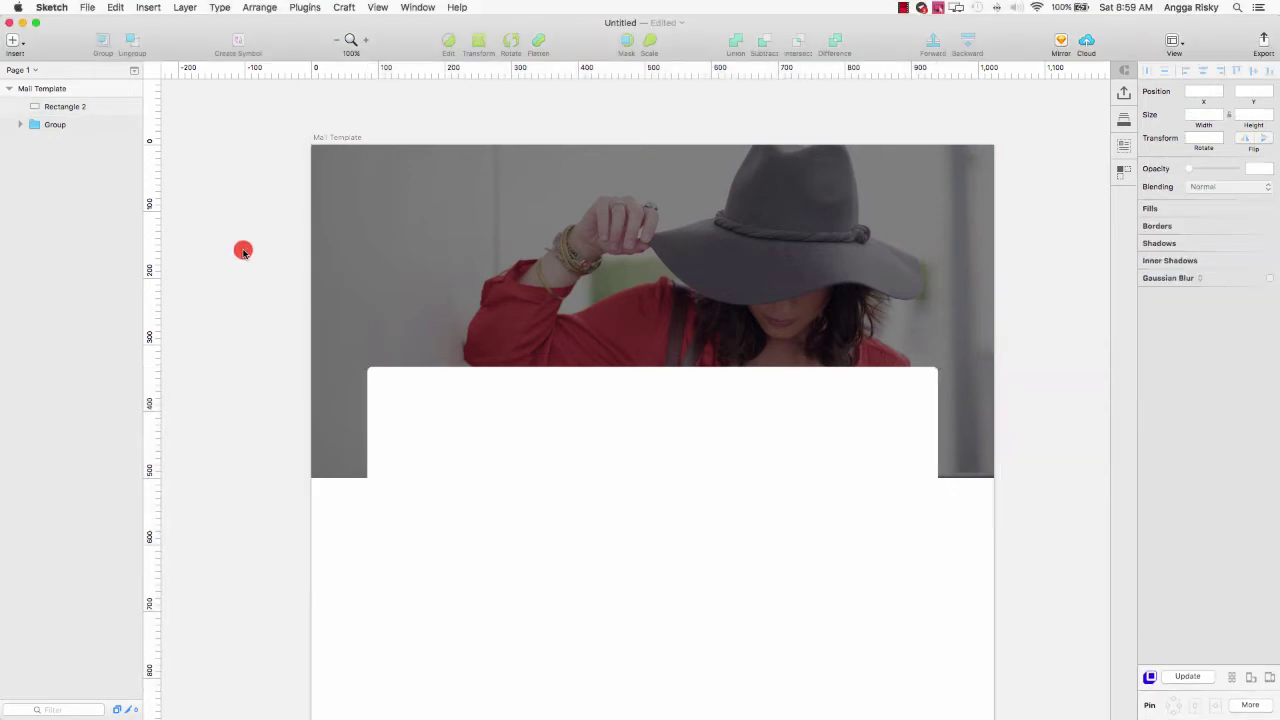
left_click(10, 42)
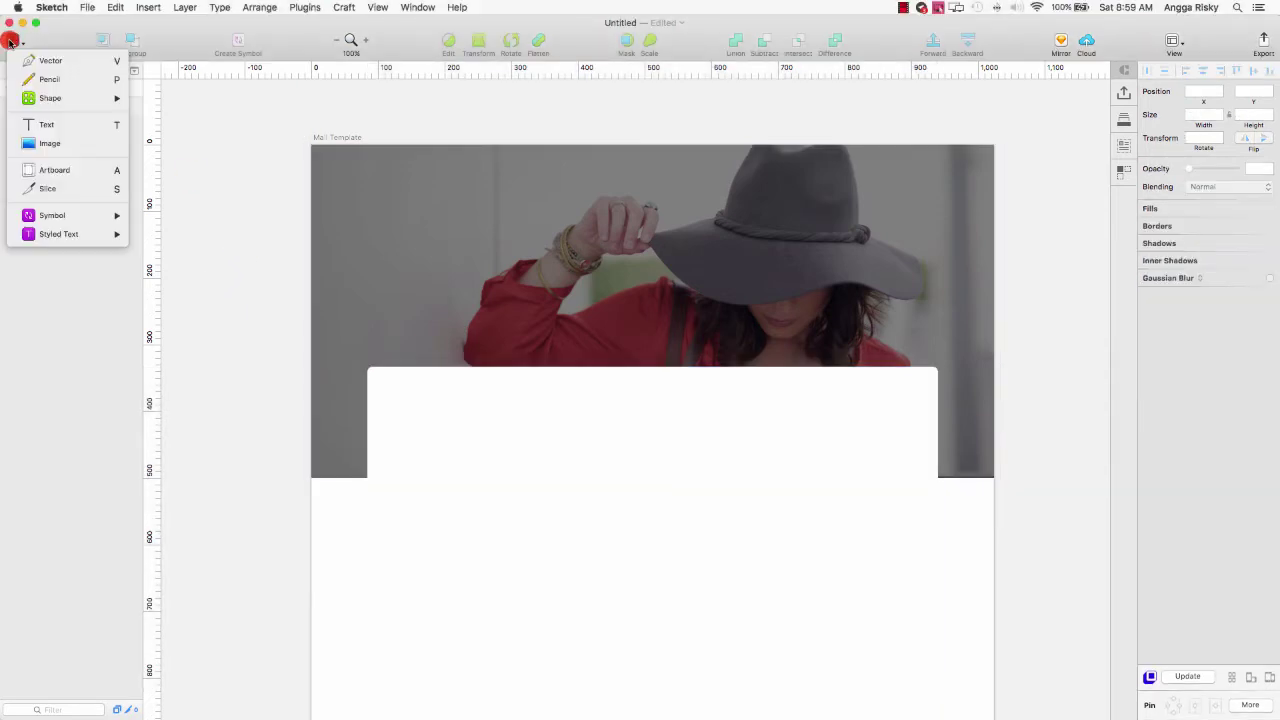
left_click(112, 125)
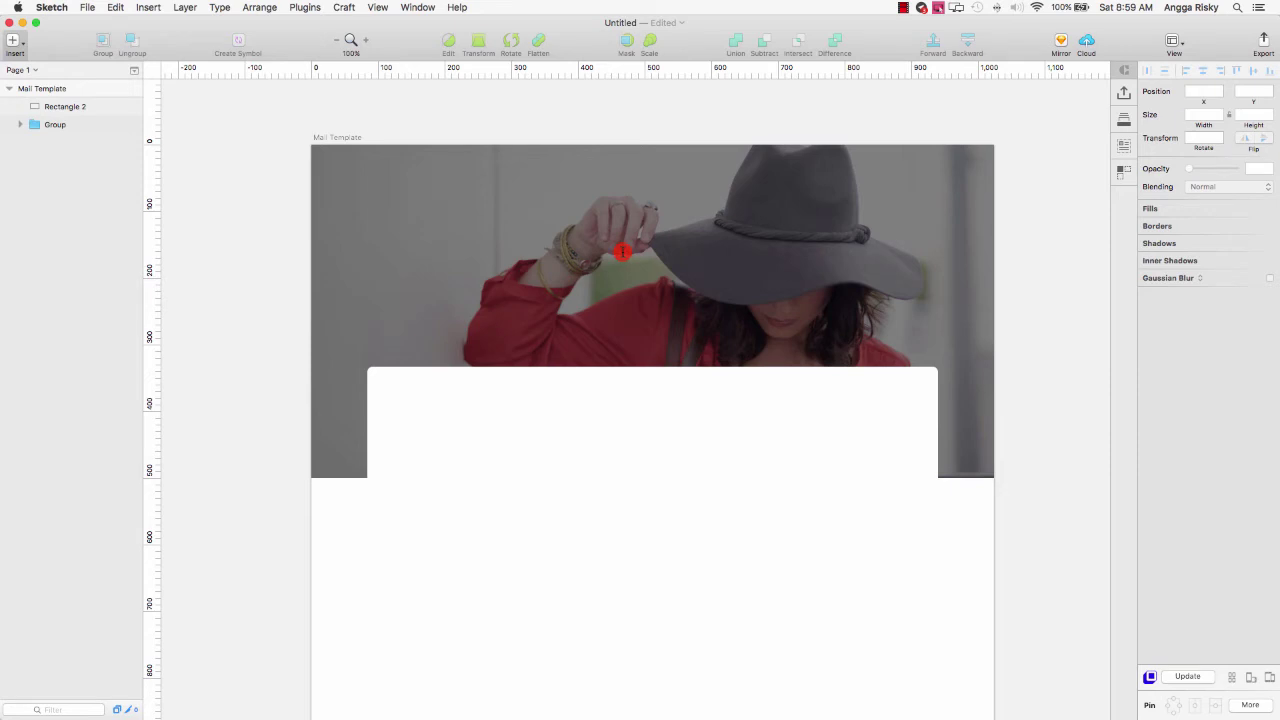
left_click(622, 252)
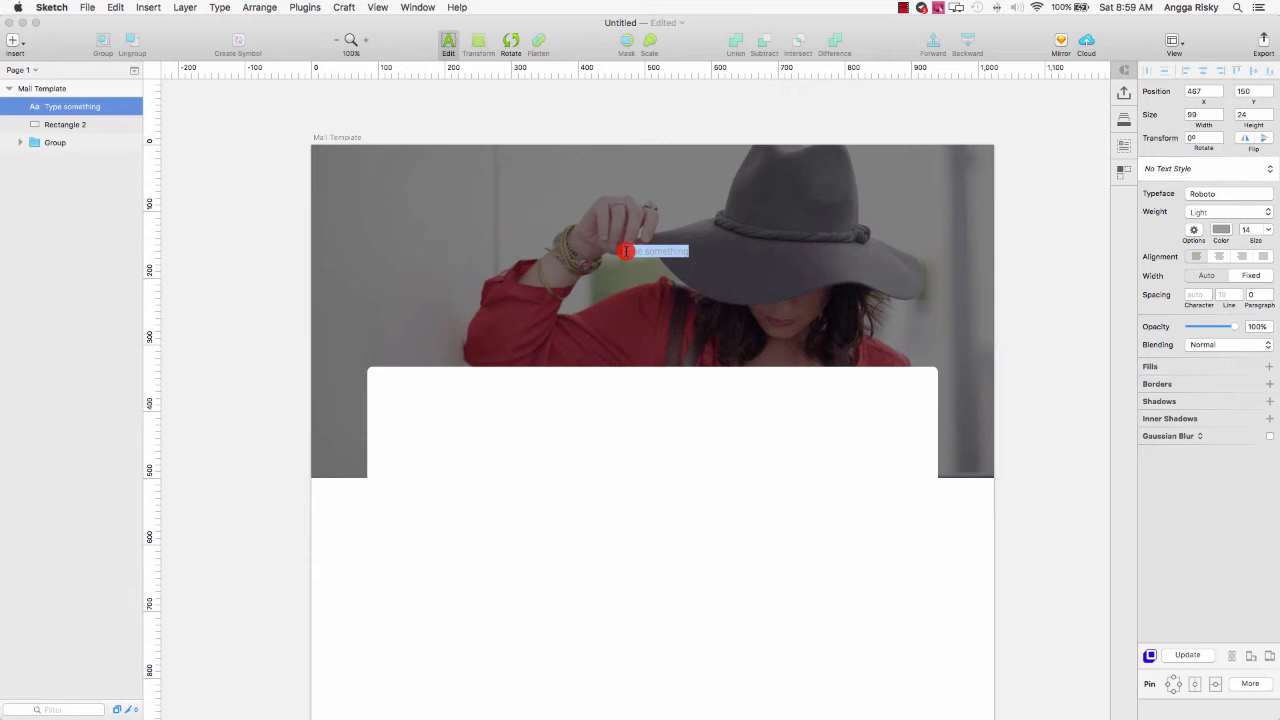
key("BackSpace")
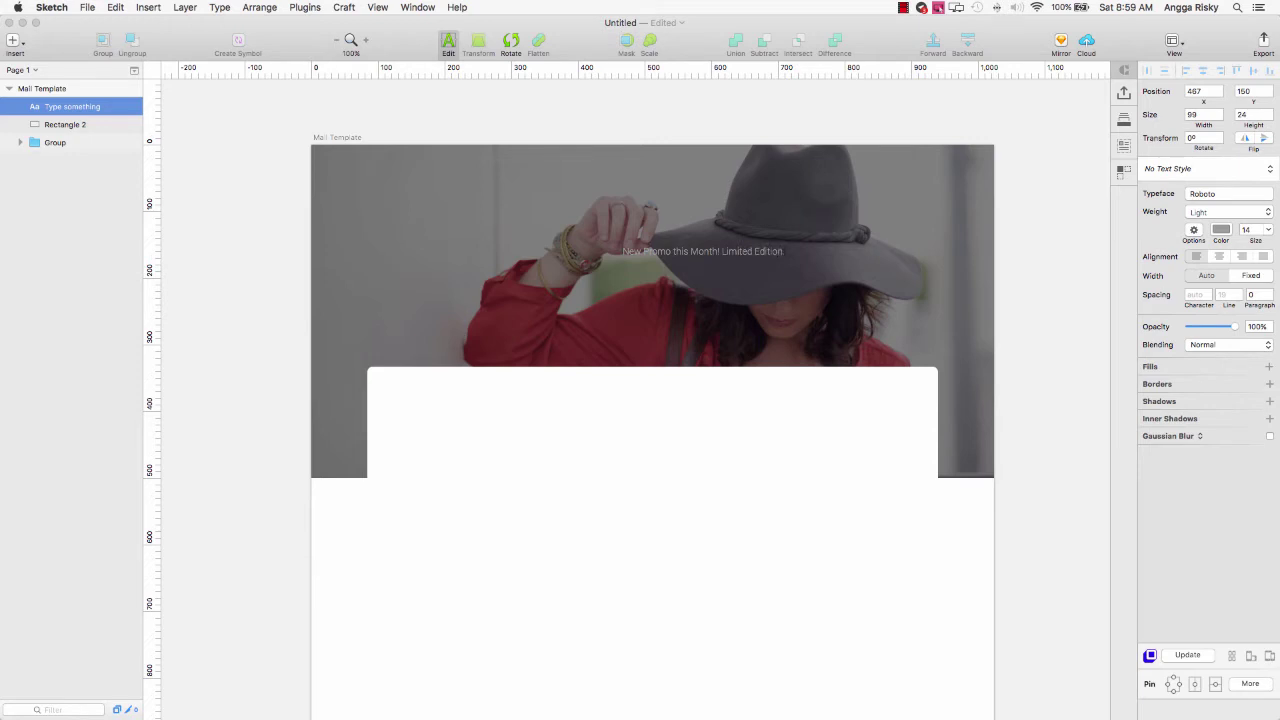
key("Escape")
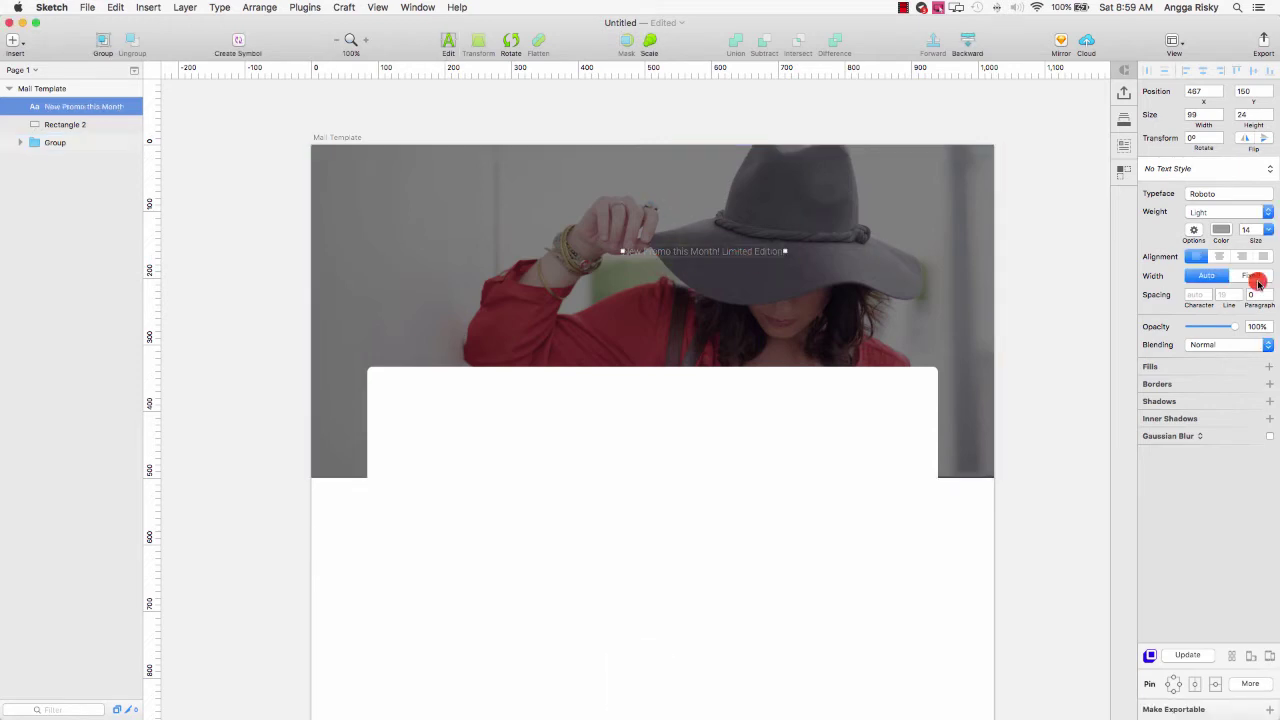
- Make the headline text white and center-aligned, with the weight set to Regular
left_click(1221, 230)
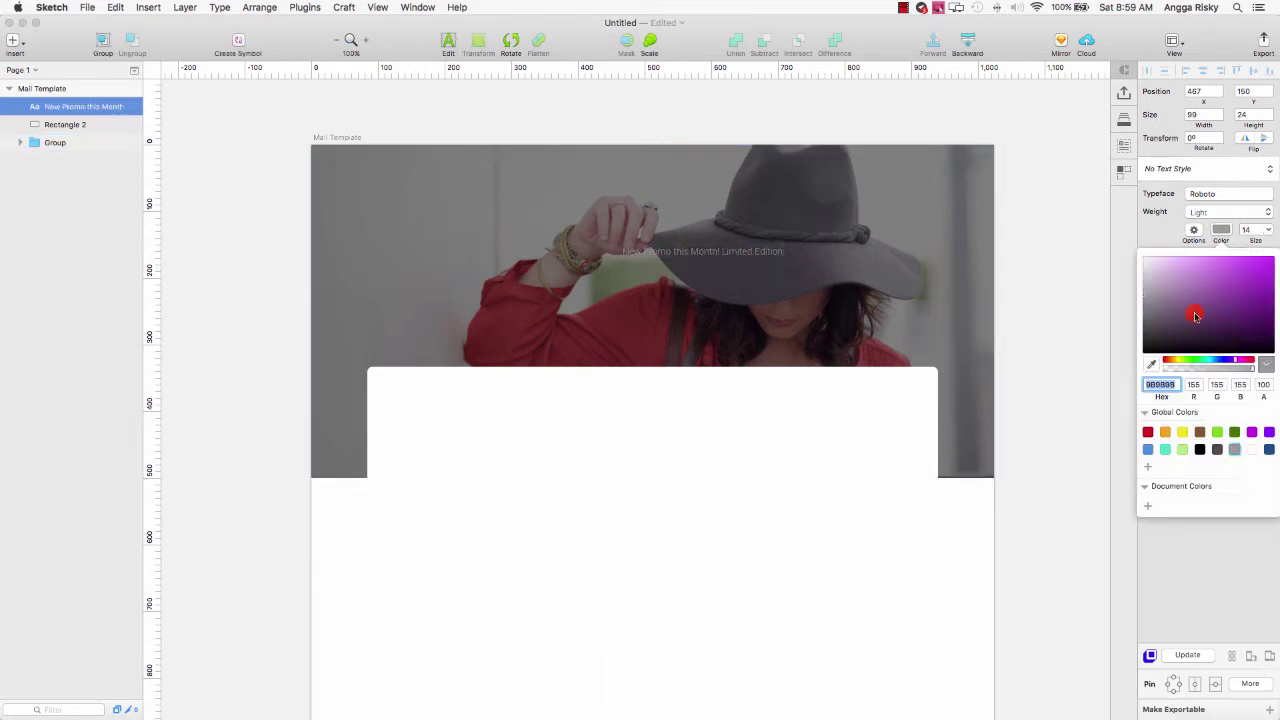
left_click_drag(1195, 316, 1114, 234)
left_click(1219, 231)
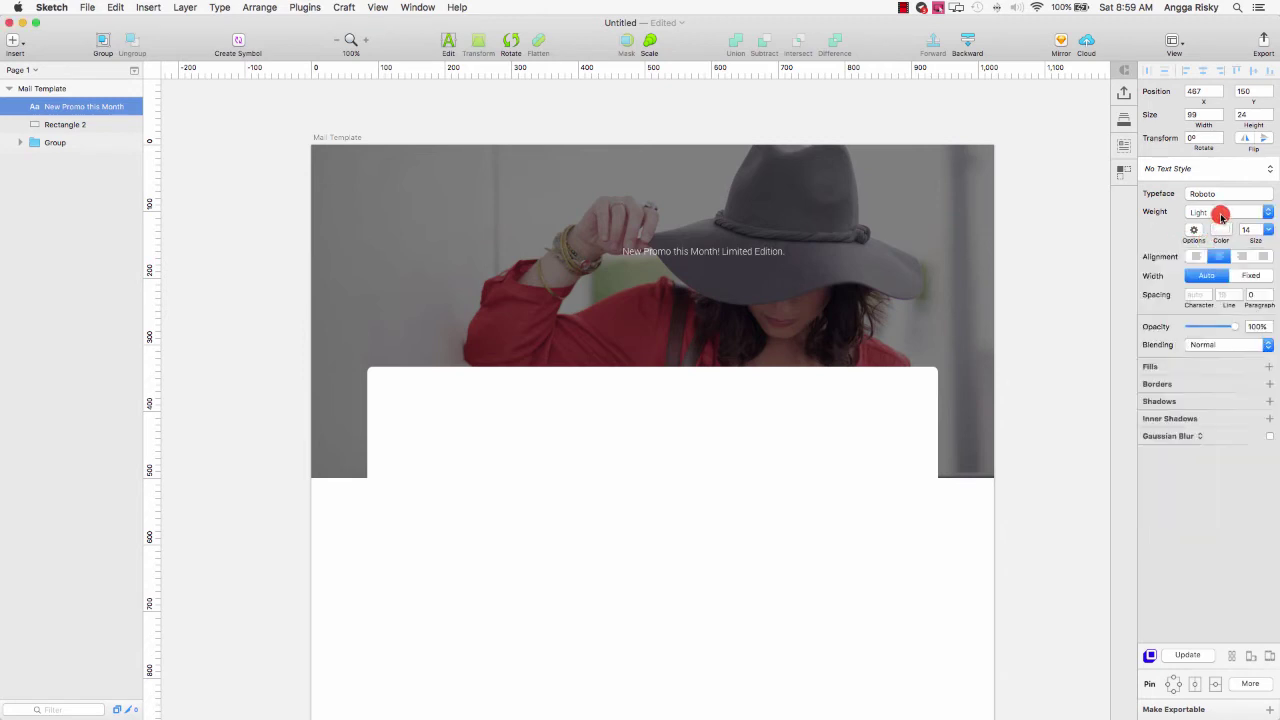
left_click(1221, 214)
left_click(1217, 183)
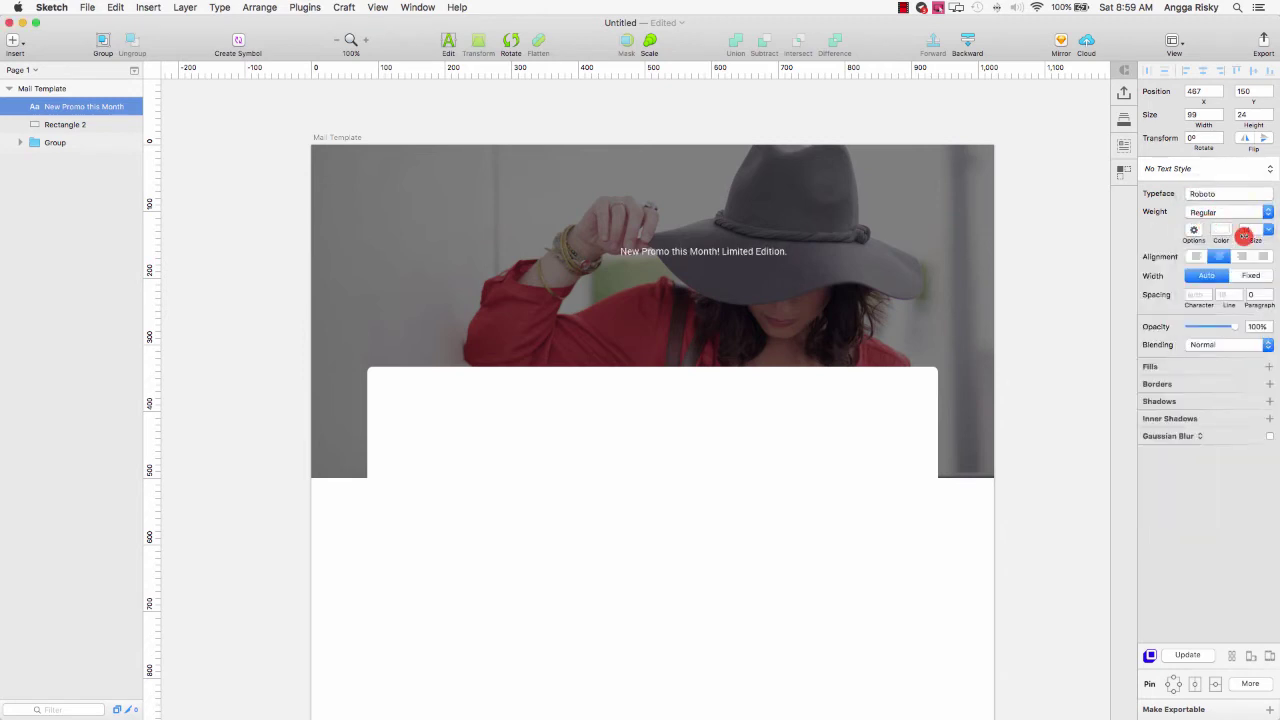
- Set the headline's font size to 36 and center it horizontally on the artboard
left_click(1267, 230)
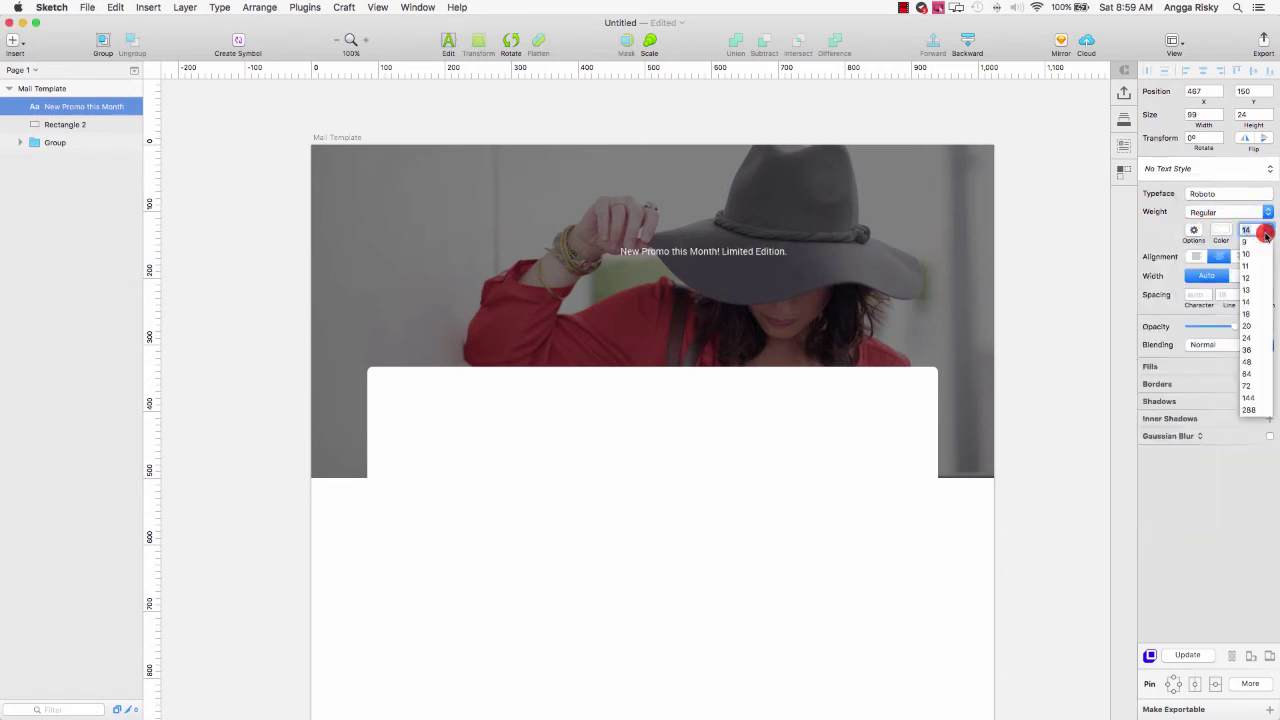
left_click(1250, 372)
left_click(1267, 230)
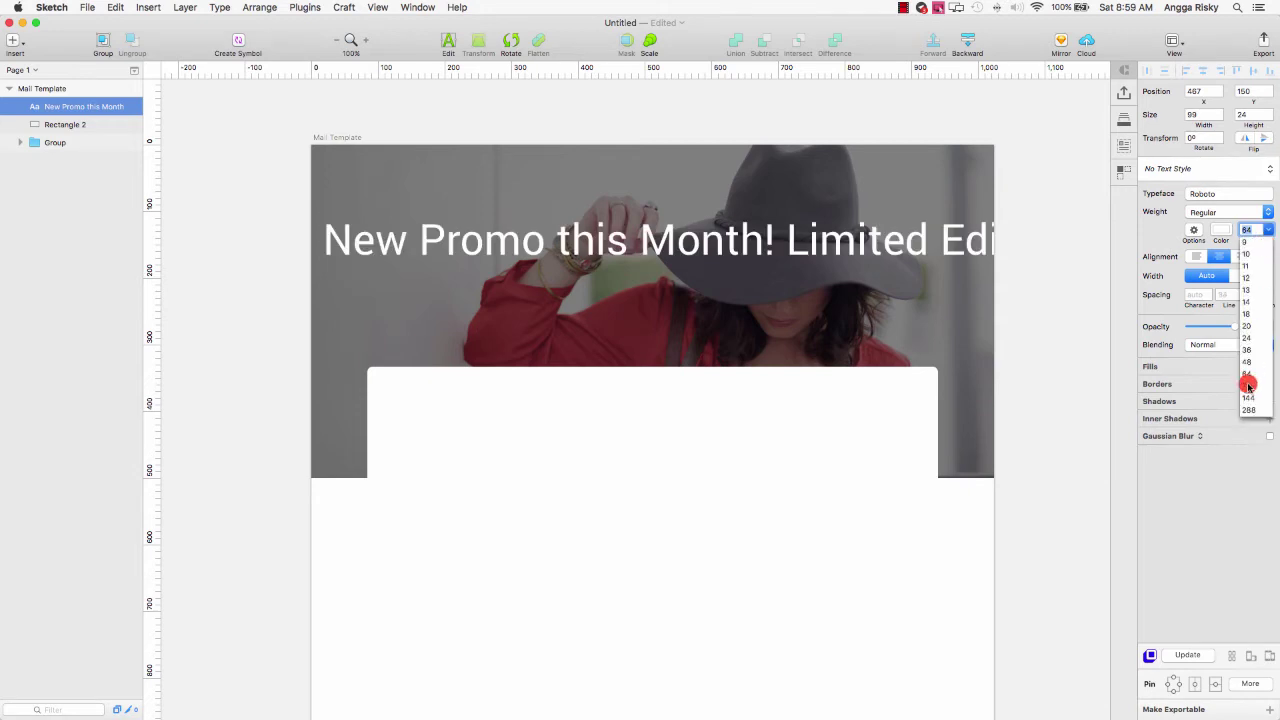
left_click(1251, 353)
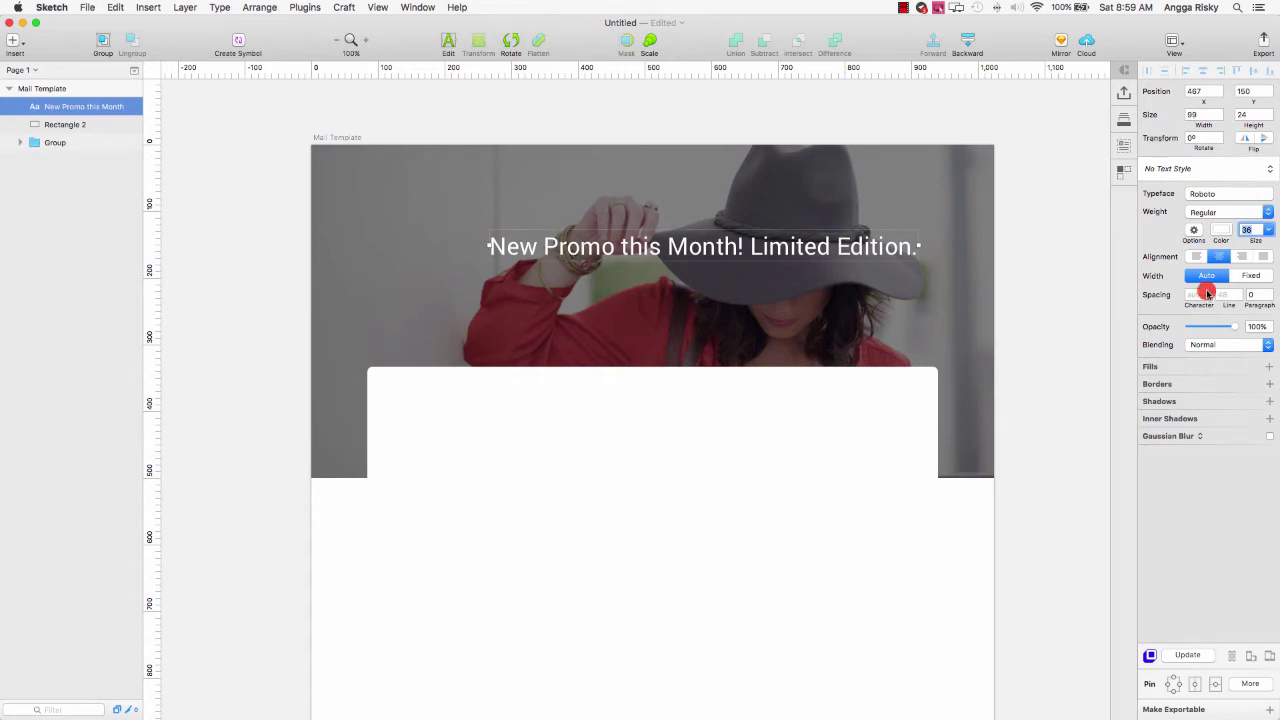
left_click(926, 280)
left_click(863, 246)
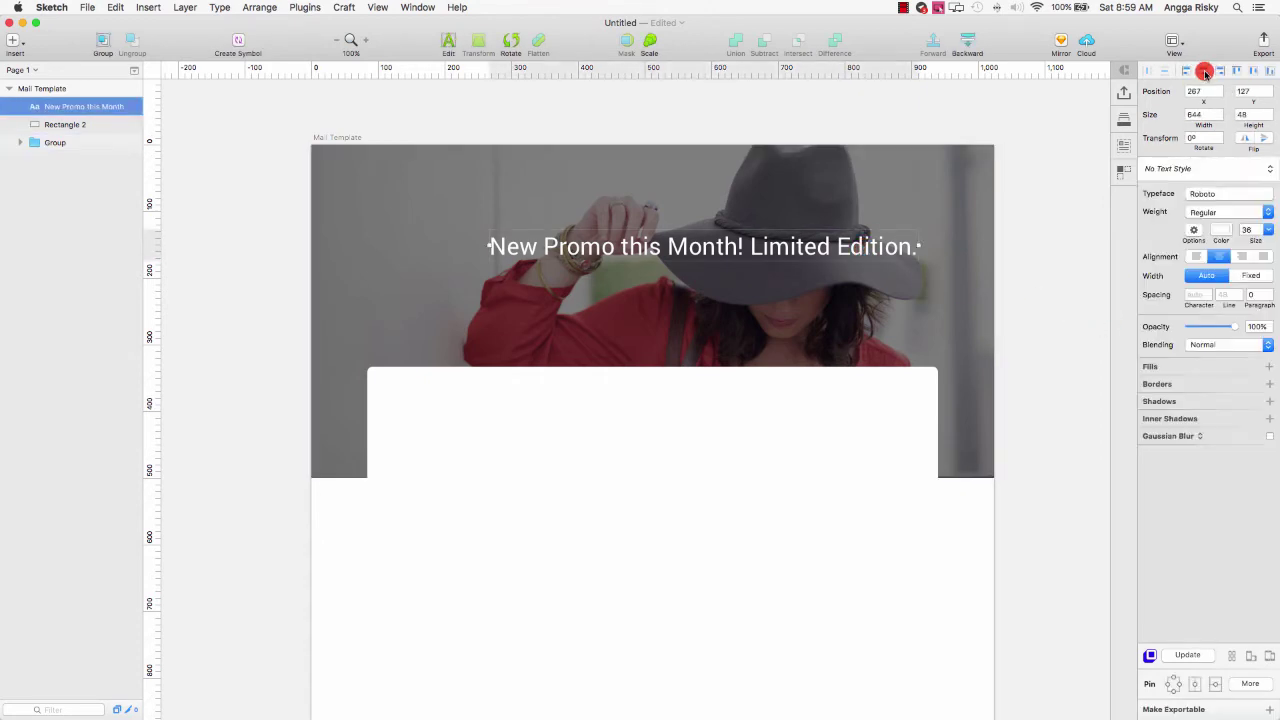
left_click(1203, 70)
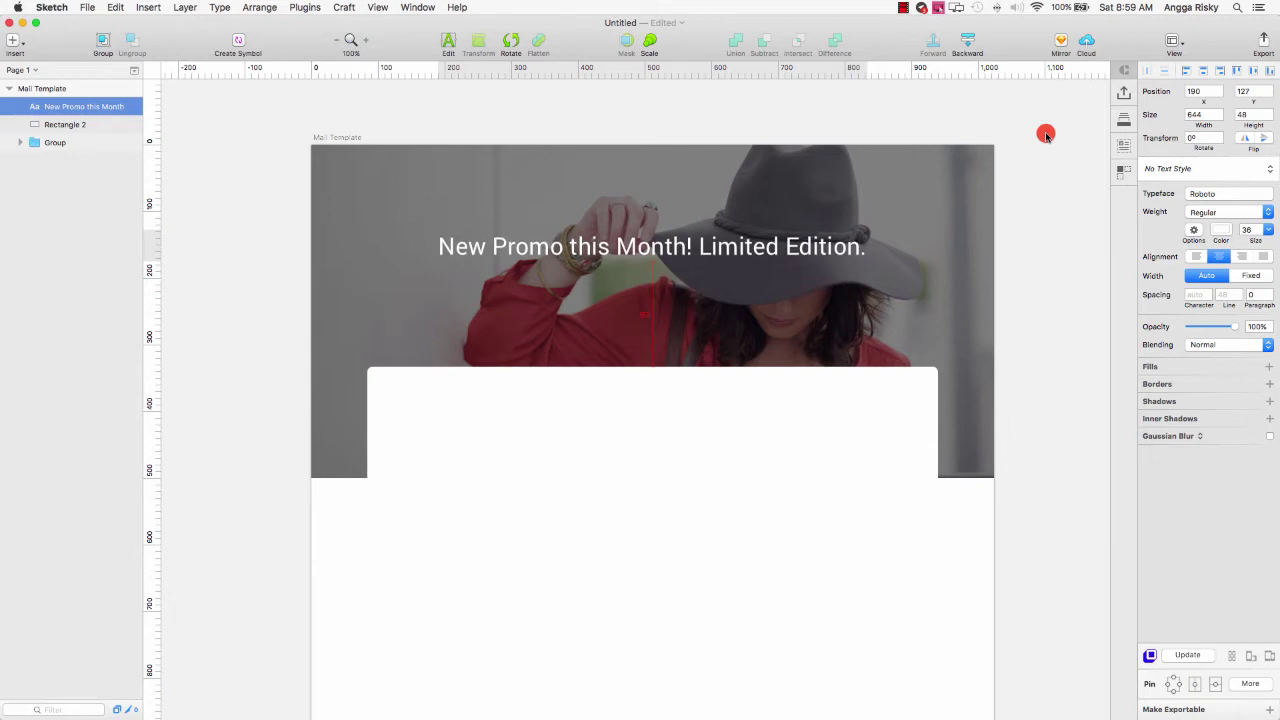
- Draw a horizontal line about 242 px long under the words "Limited Edition." in the headline
left_click(12, 40)
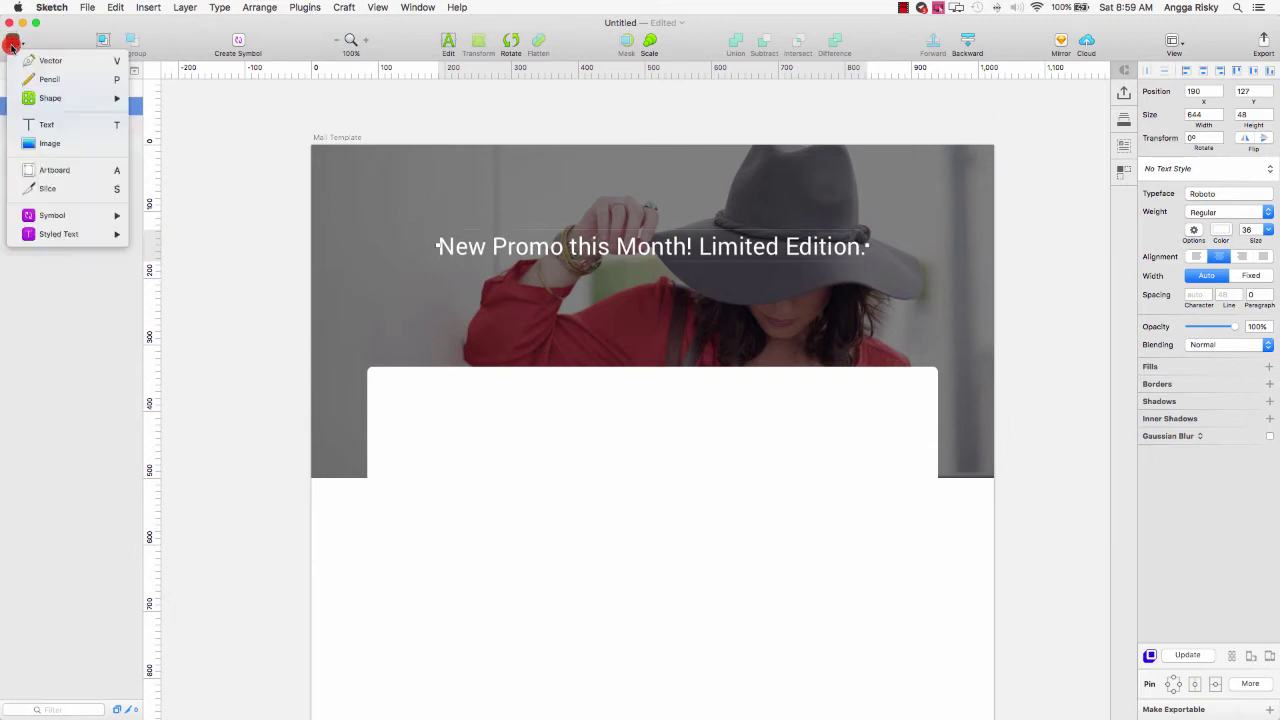
mouse_move(71, 103)
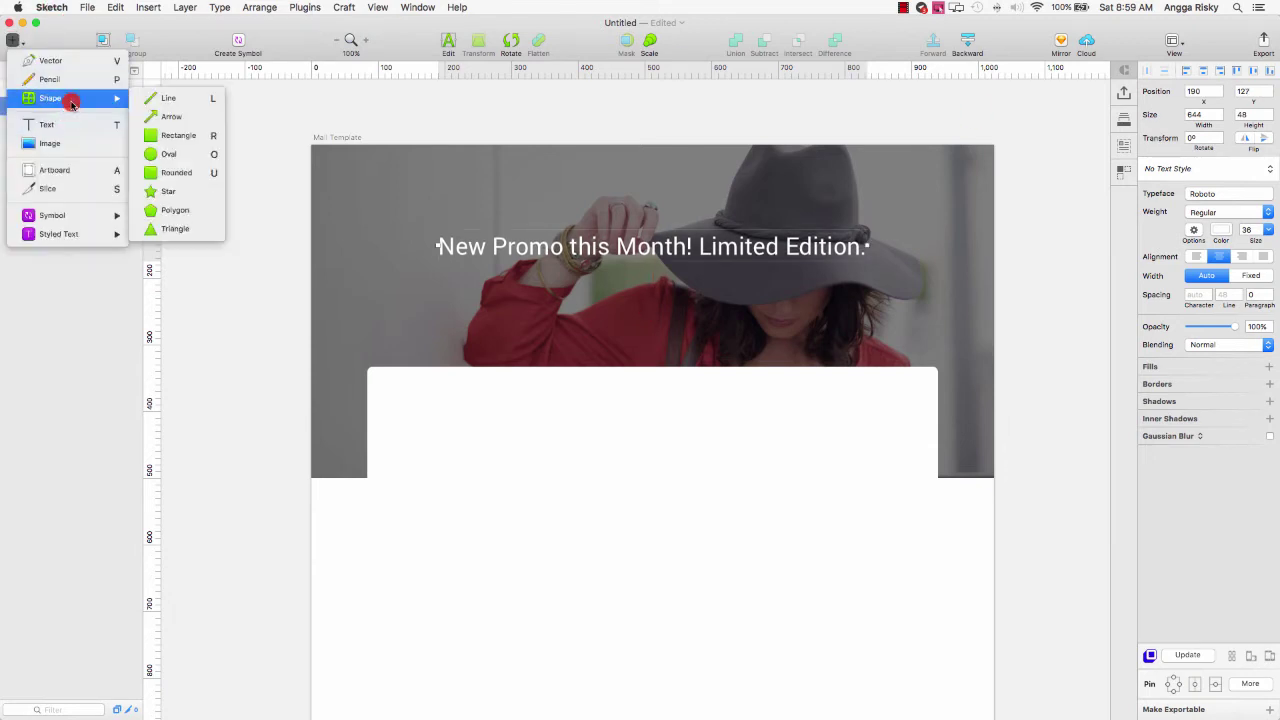
left_click(165, 98)
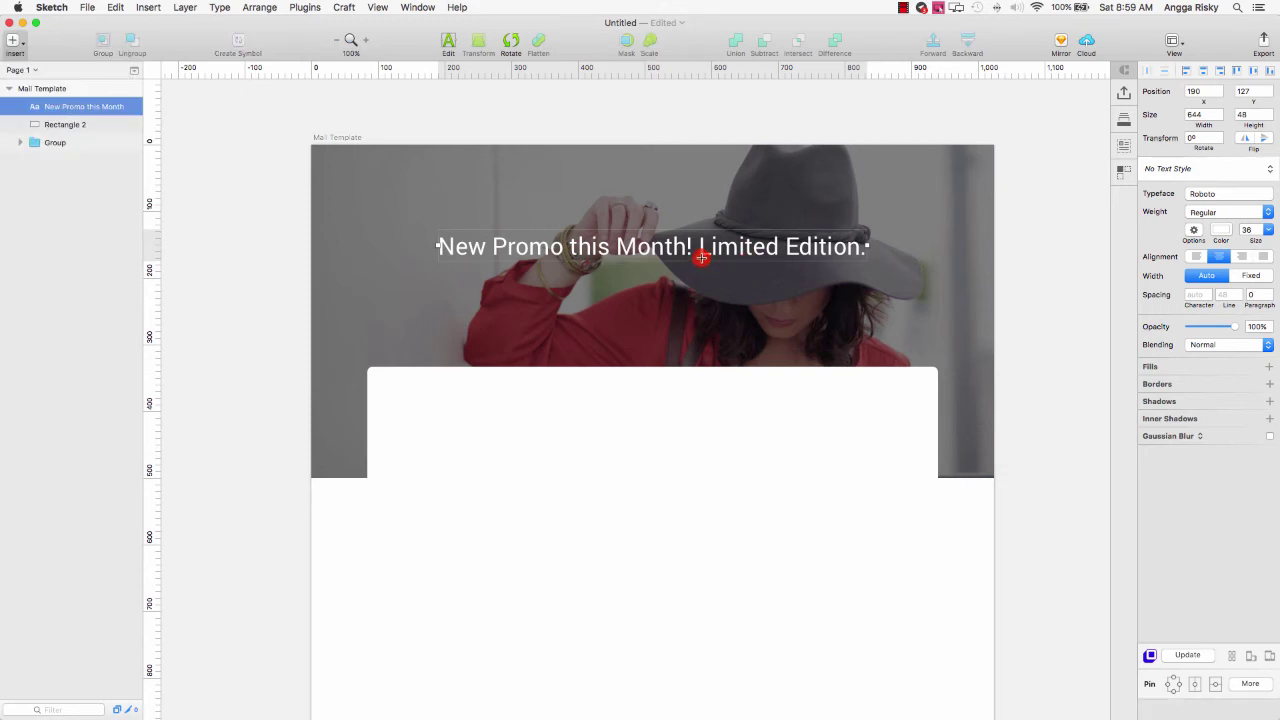
left_click_drag(703, 257, 846, 260)
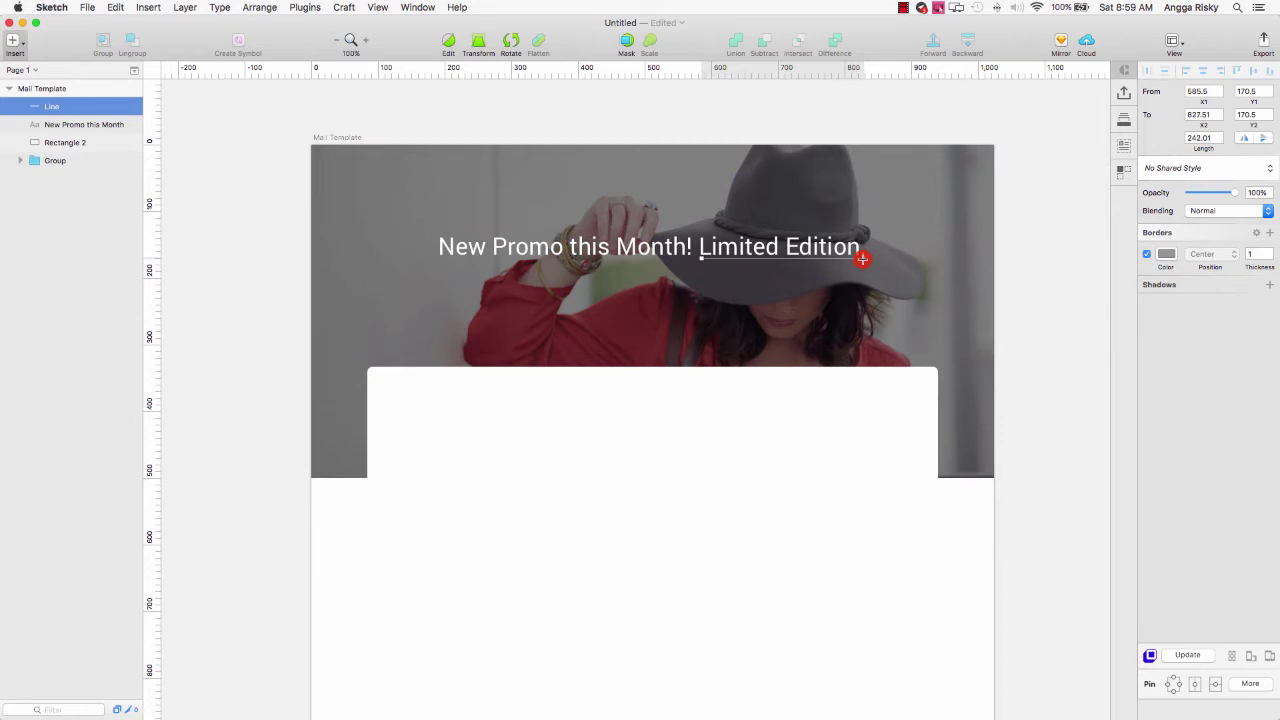
left_click_drag(862, 259, 866, 259)
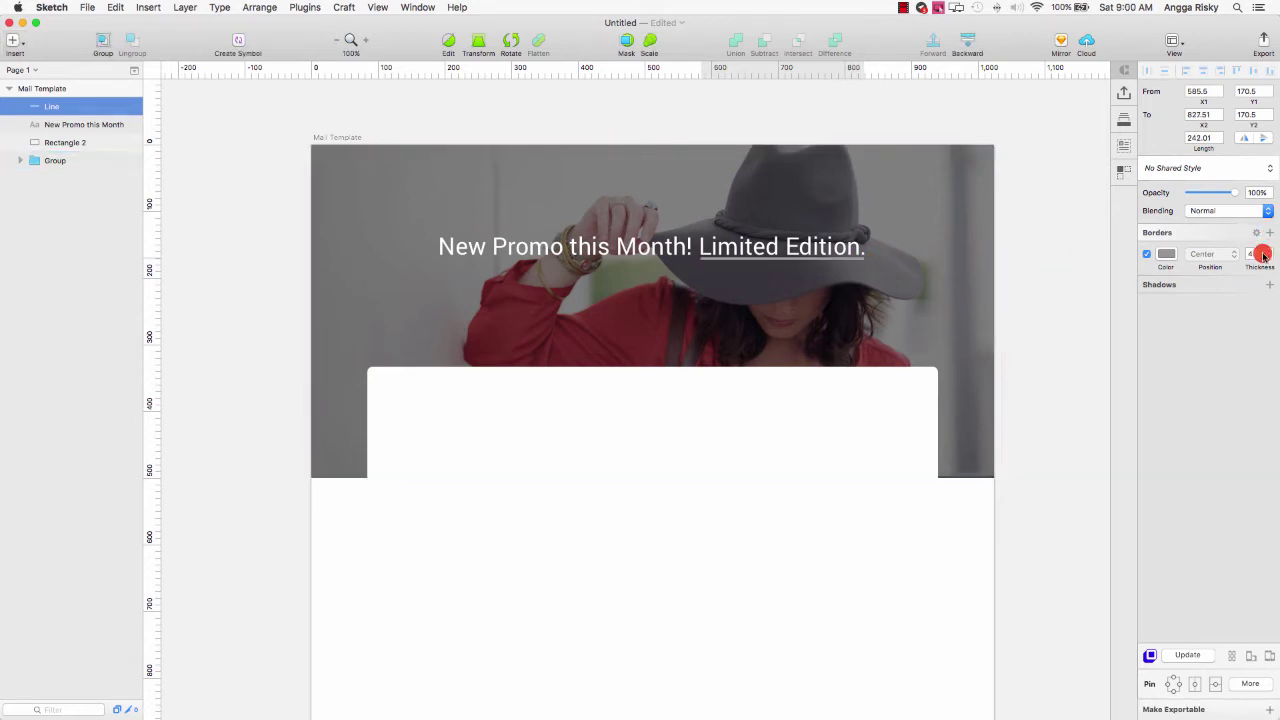
- Give the underline a thickness of 4 and a white FFFFFF border color
left_click(1166, 254)
left_click_drag(1177, 320, 1140, 286)
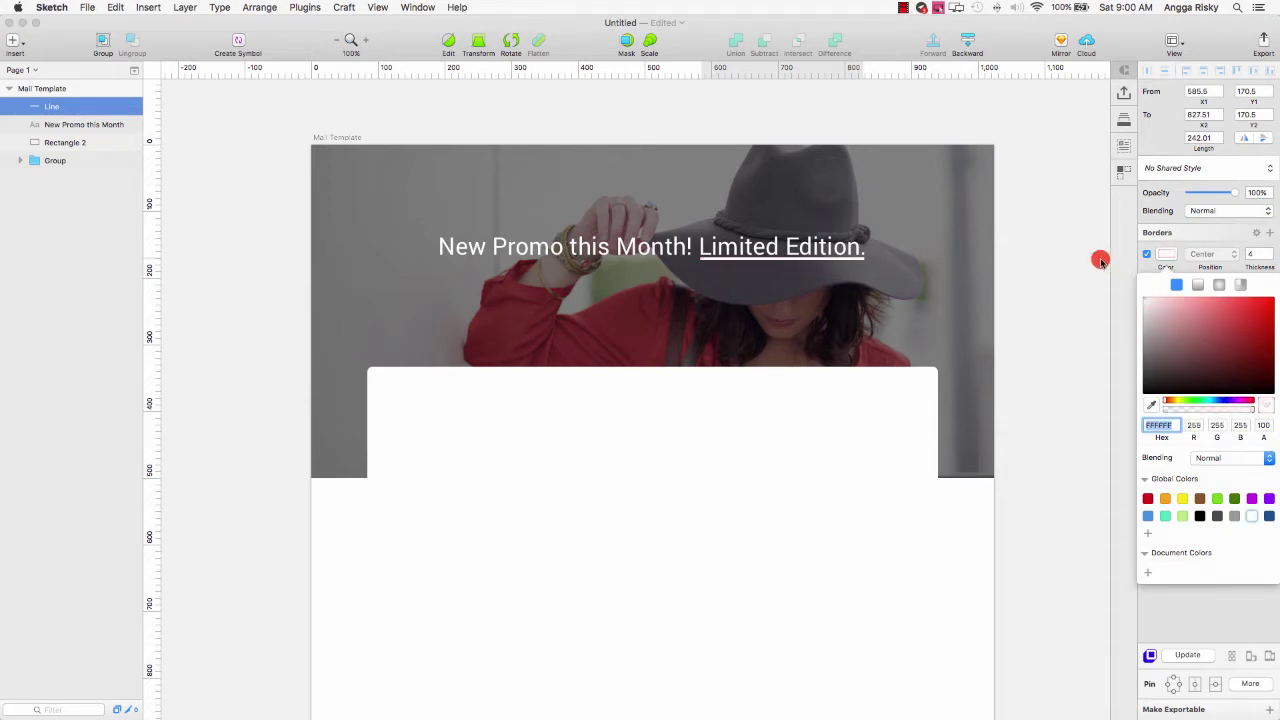
left_click(1156, 252)
left_click(1083, 240)
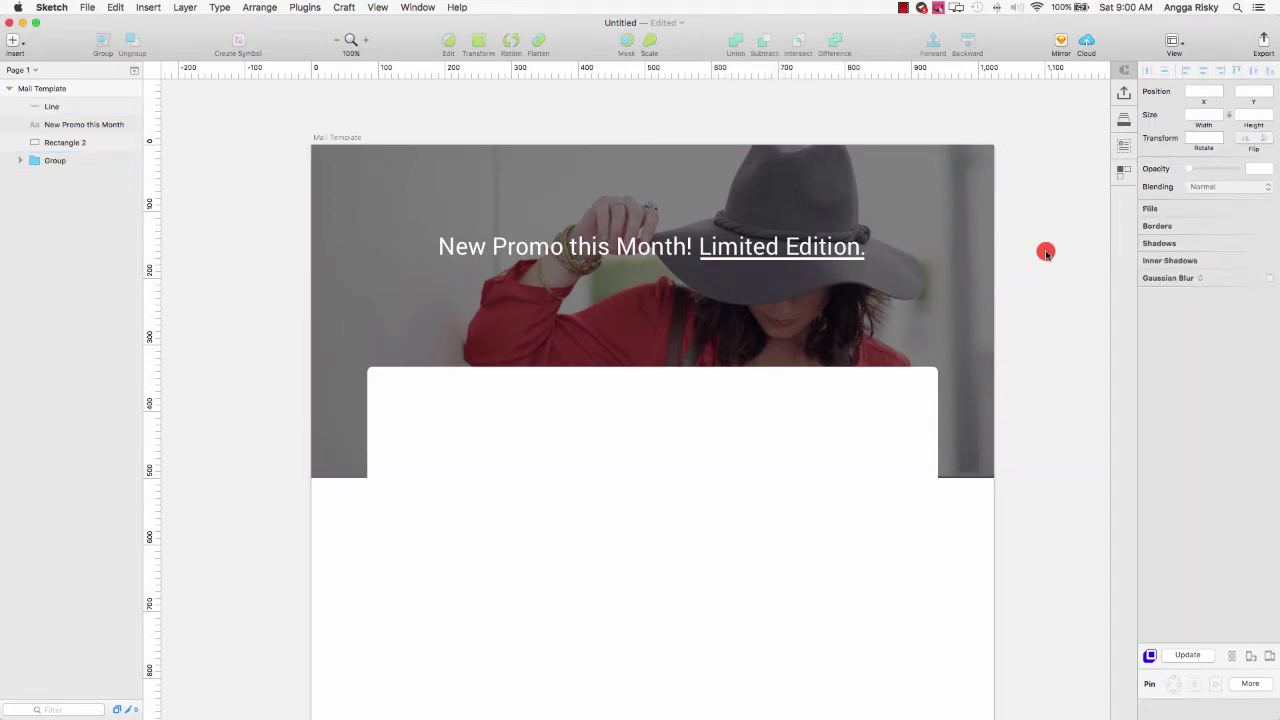
- Turn on the Mail Template artboard's background color and set it to 34495e
scroll(1052, 252, "down", 2)
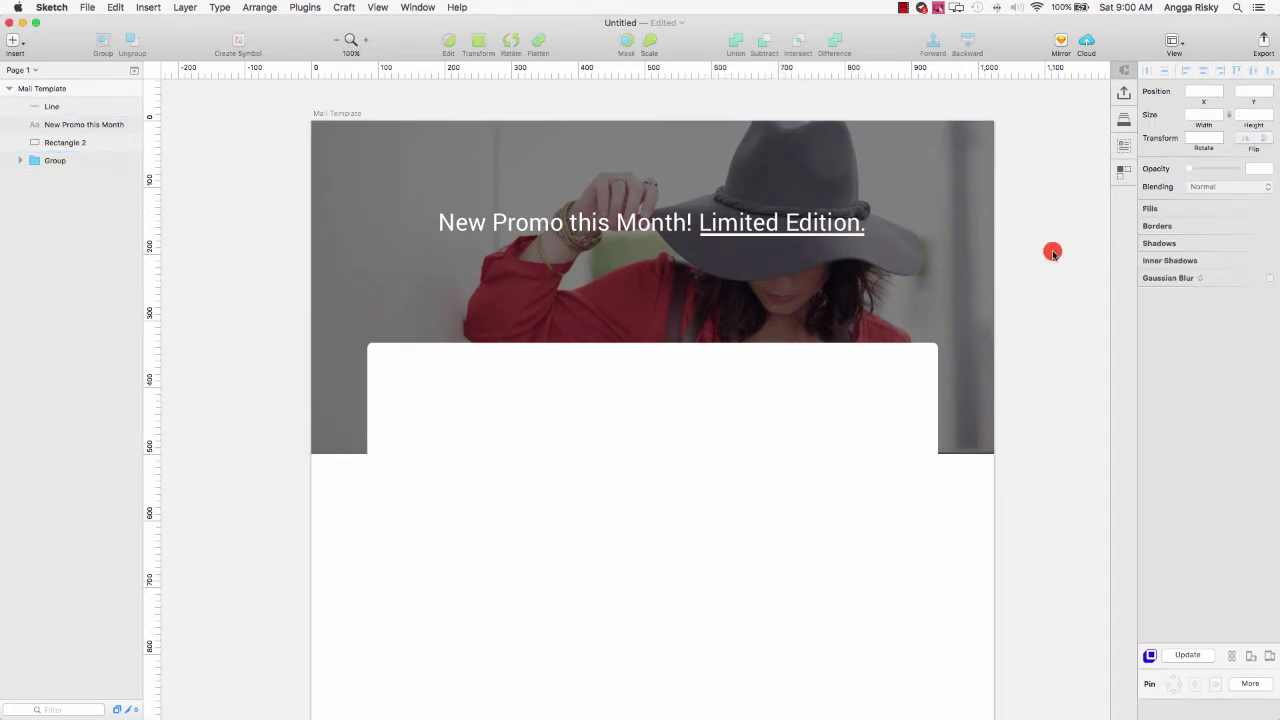
scroll(1052, 252, "down", 8)
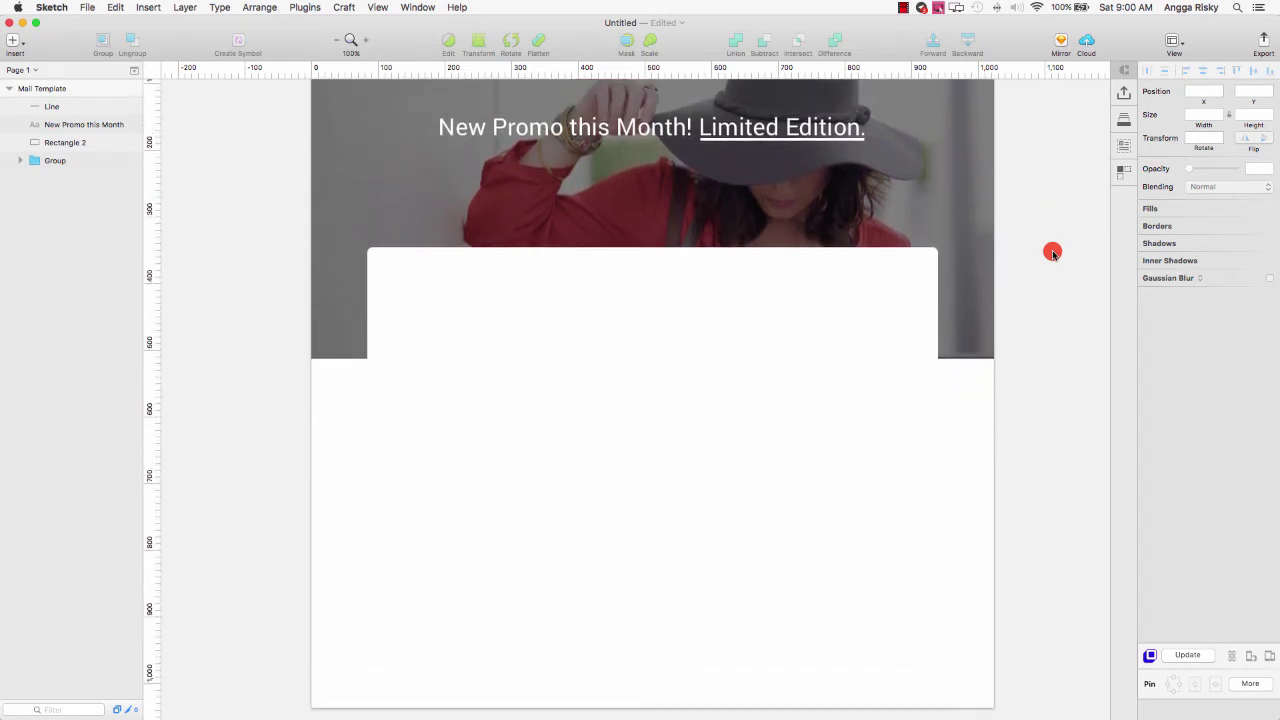
scroll(437, 129, "up", 8)
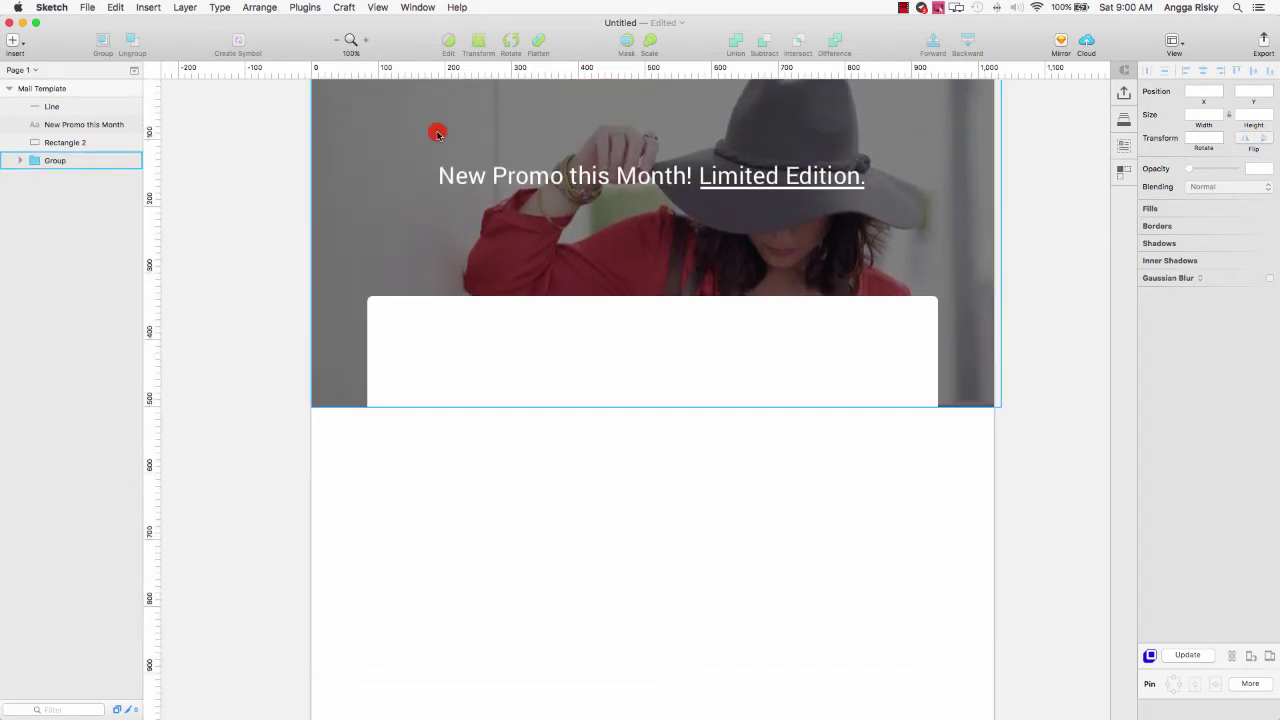
left_click(77, 89)
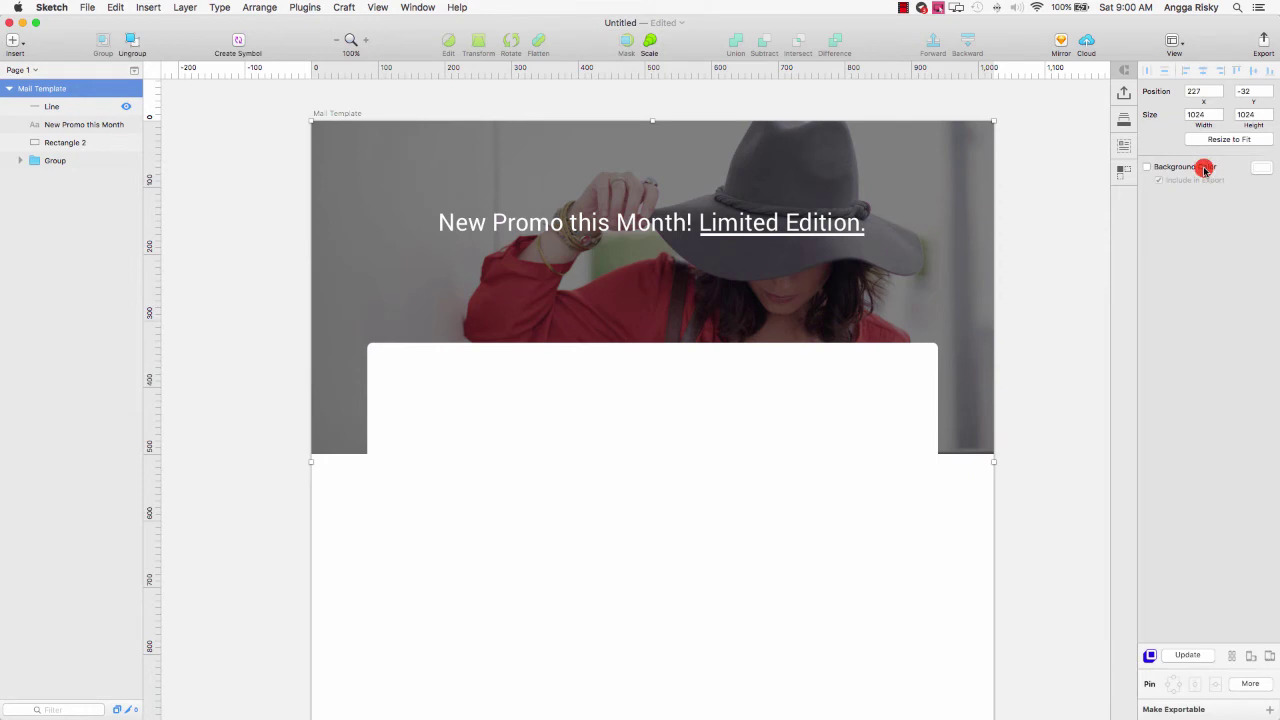
left_click(1204, 169)
left_click(1266, 168)
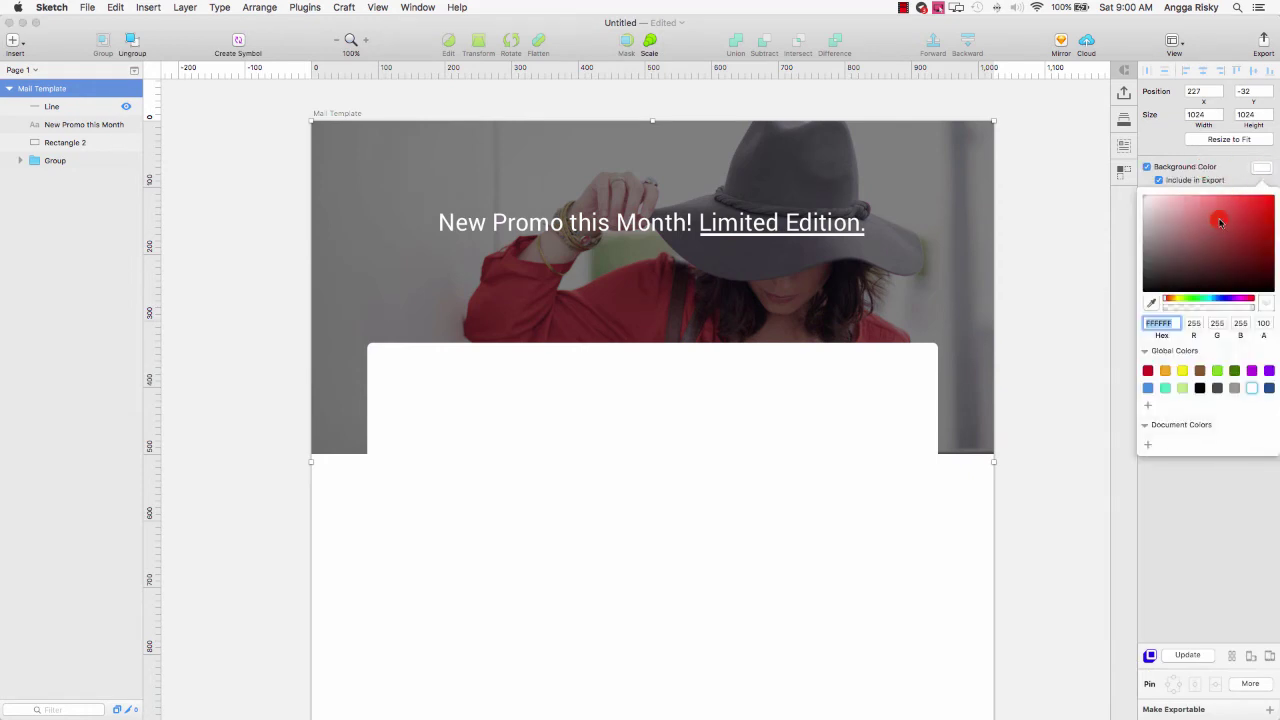
left_click(1155, 335)
type("34495e")
key("Return")
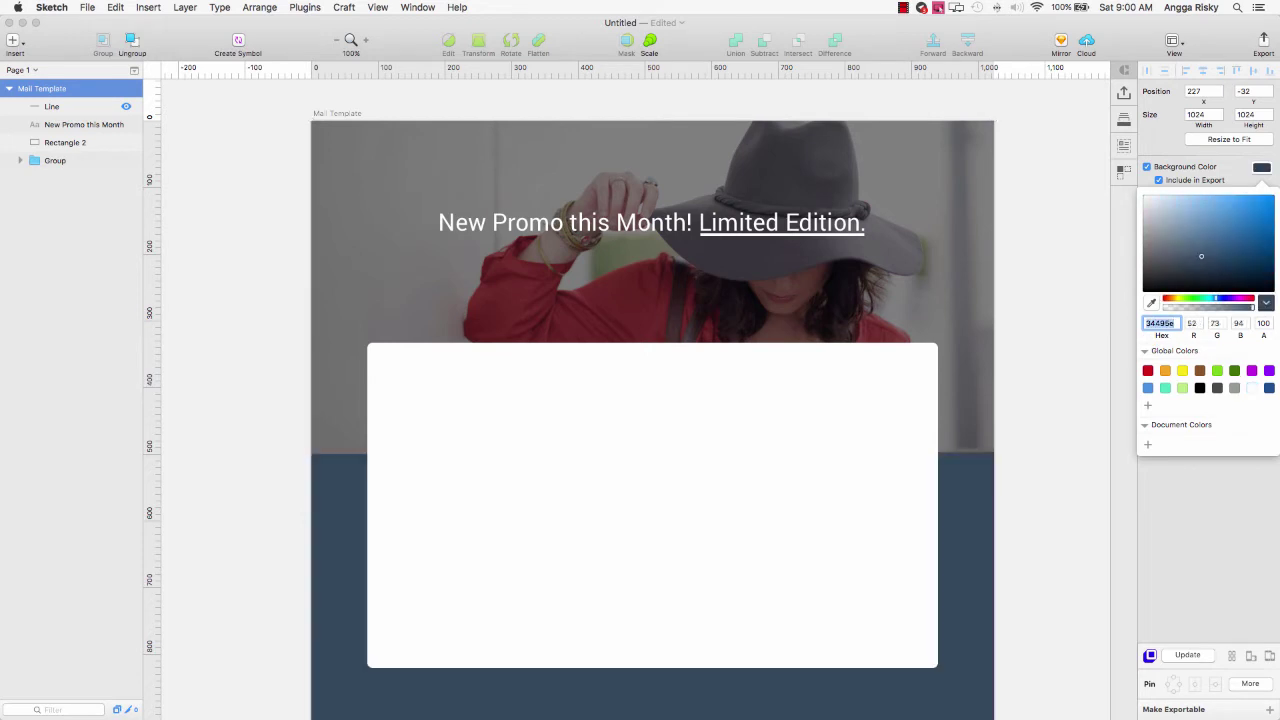
left_click(1151, 325)
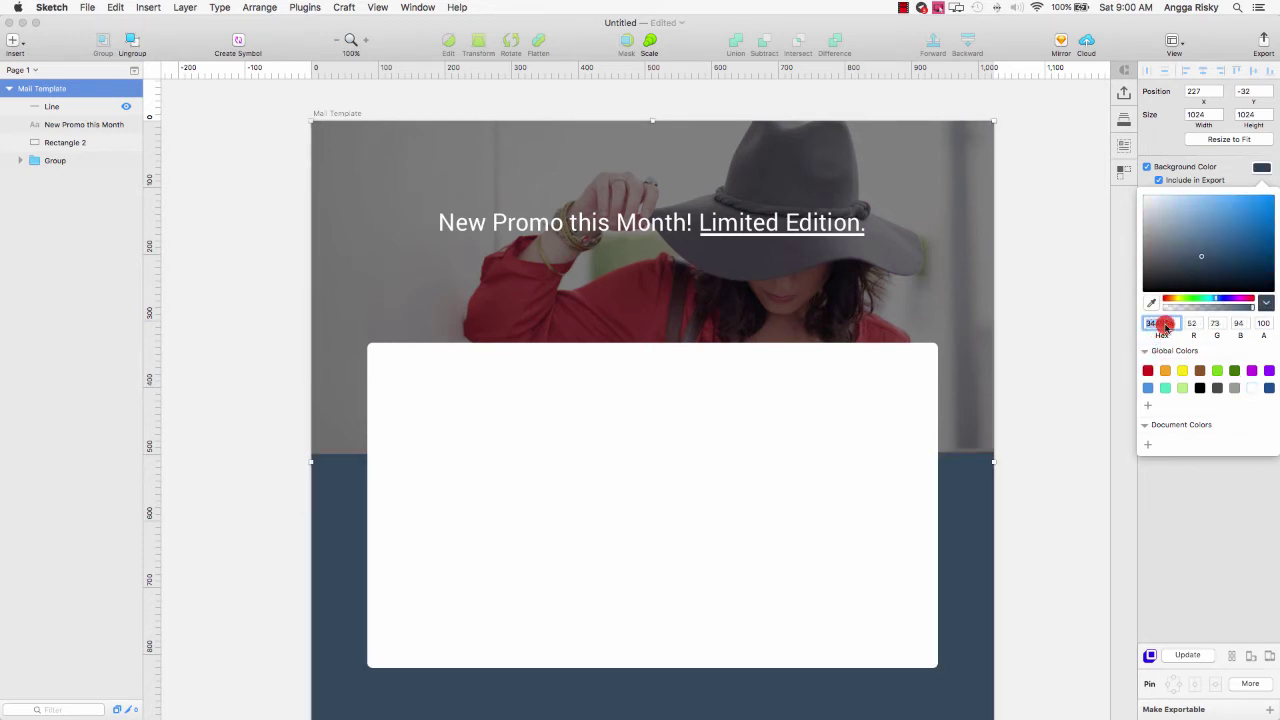
left_click(975, 272)
left_click(1043, 297)
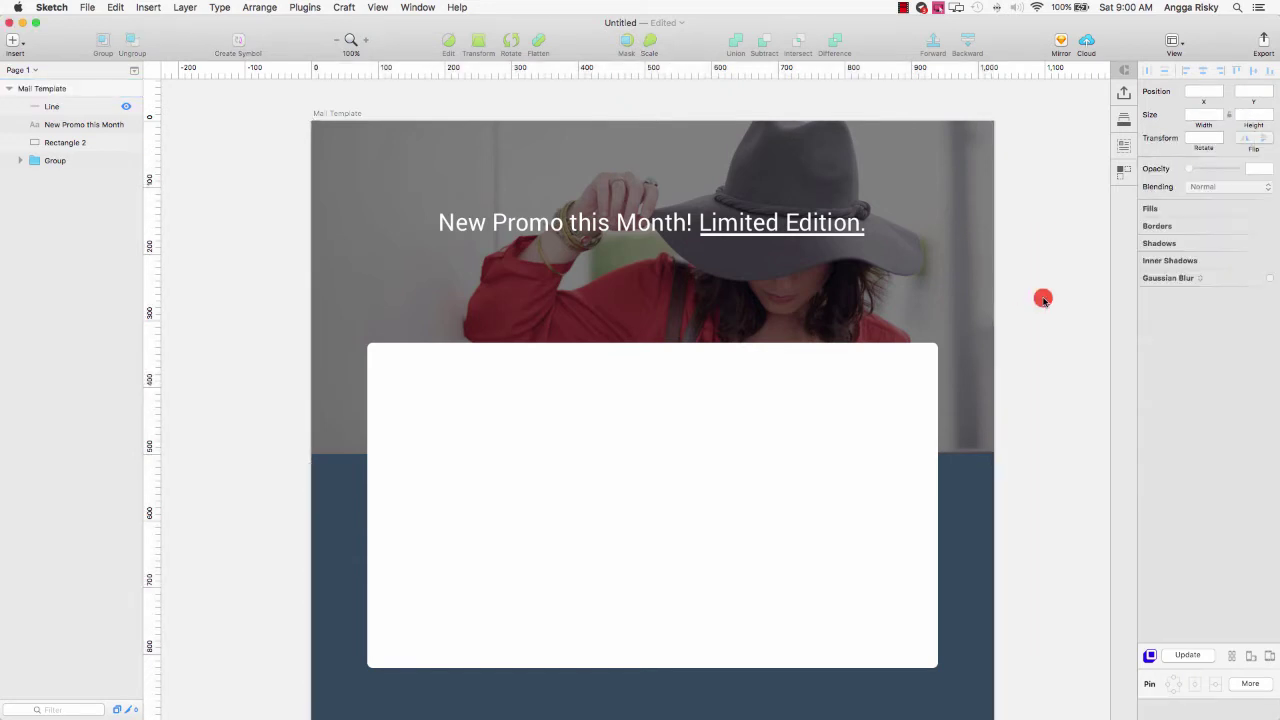
scroll(1043, 298, "down", 5)
scroll(1043, 298, "up", 6)
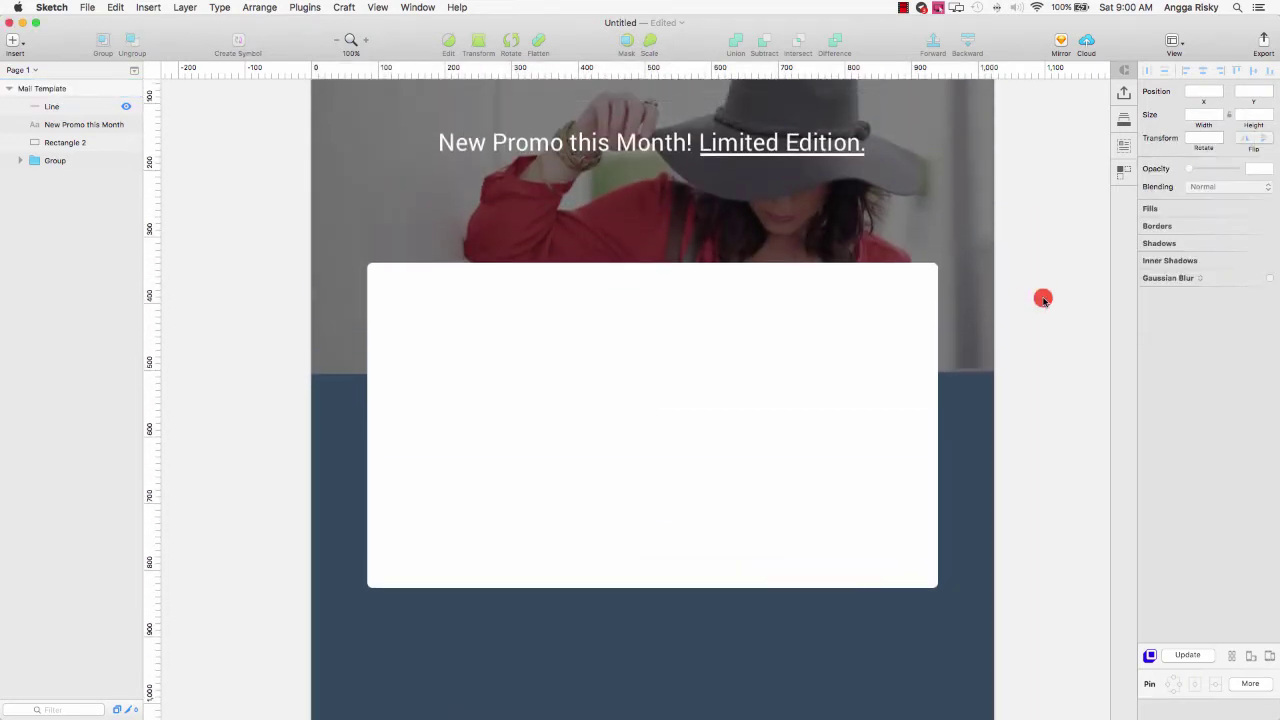
scroll(997, 357, "down", 2)
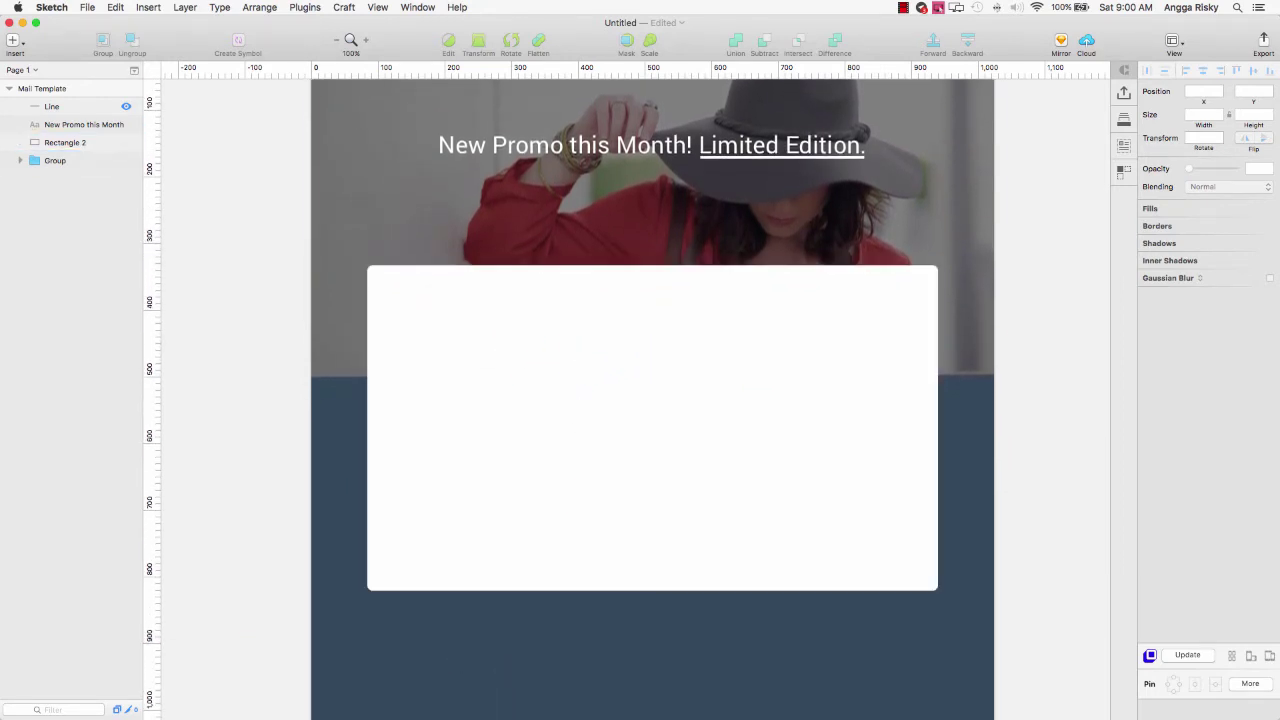
- Switch to Chrome, open the lipsum.com page and copy the "What is Lorem Ipsum?" paragraph from "is simply dummy text" to its end
key("super+Tab")
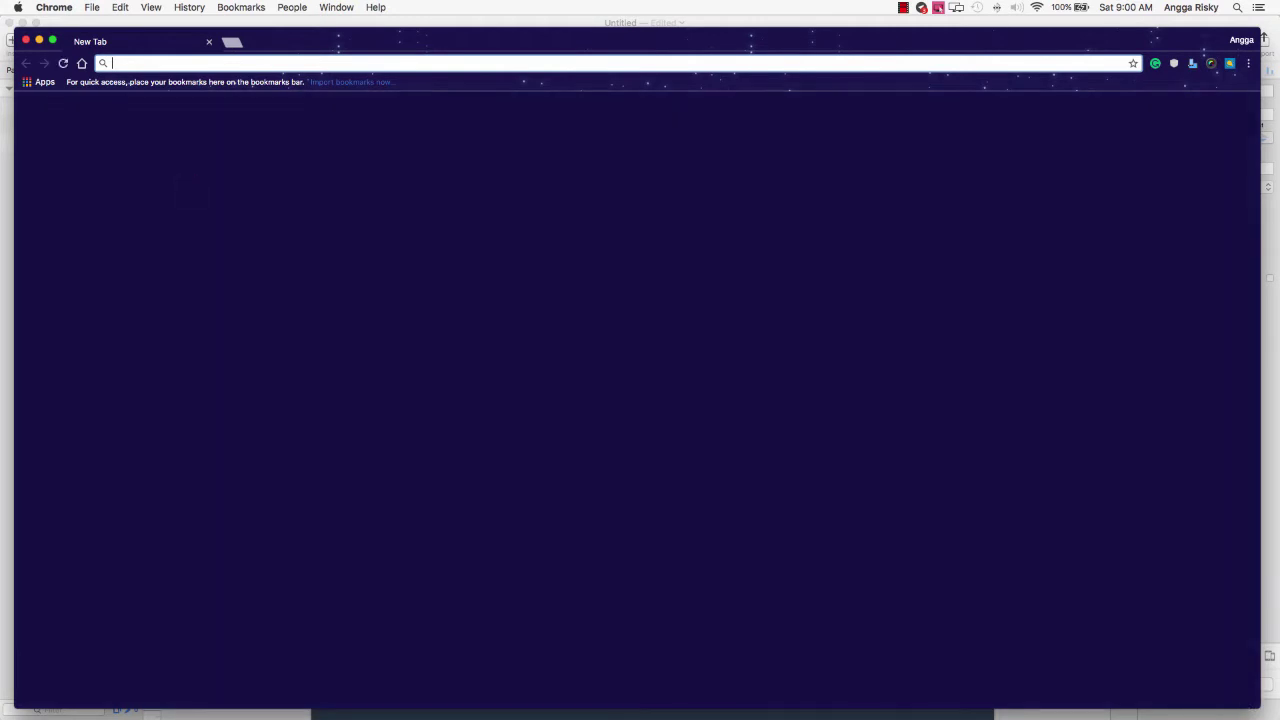
type("lipsum.org")
key("Return")
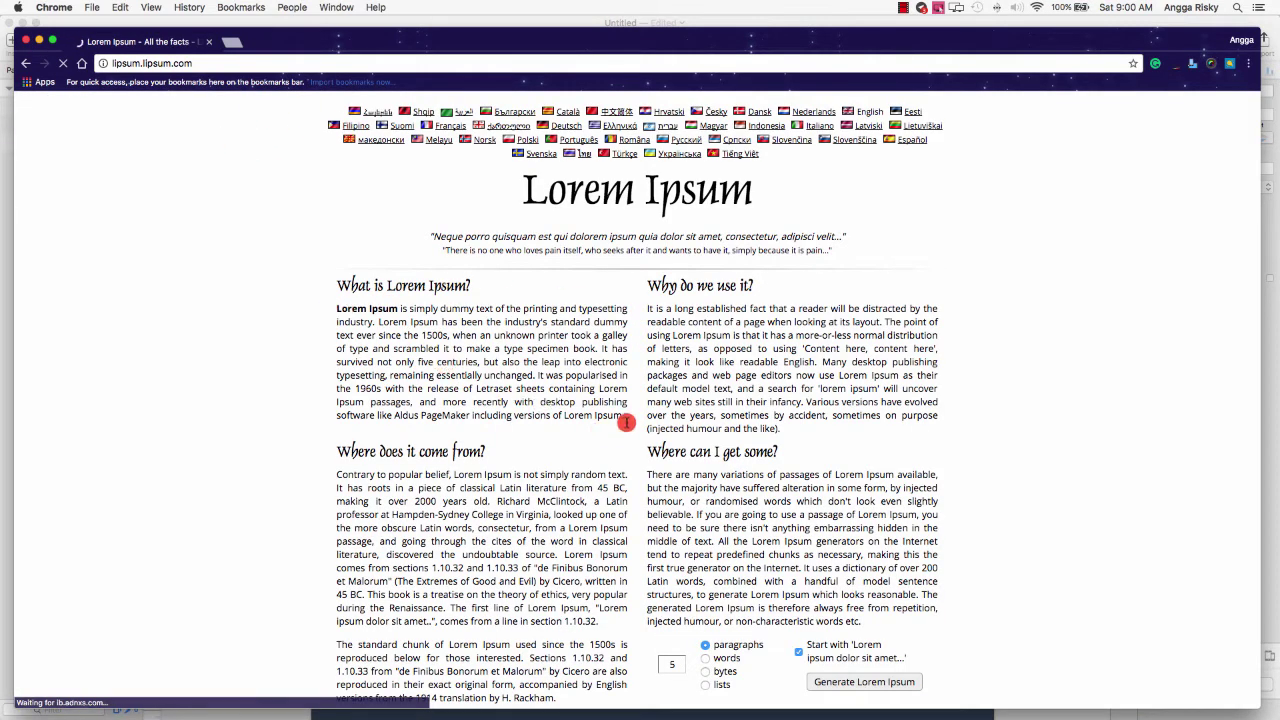
left_click_drag(626, 422, 400, 380)
right_click(444, 388)
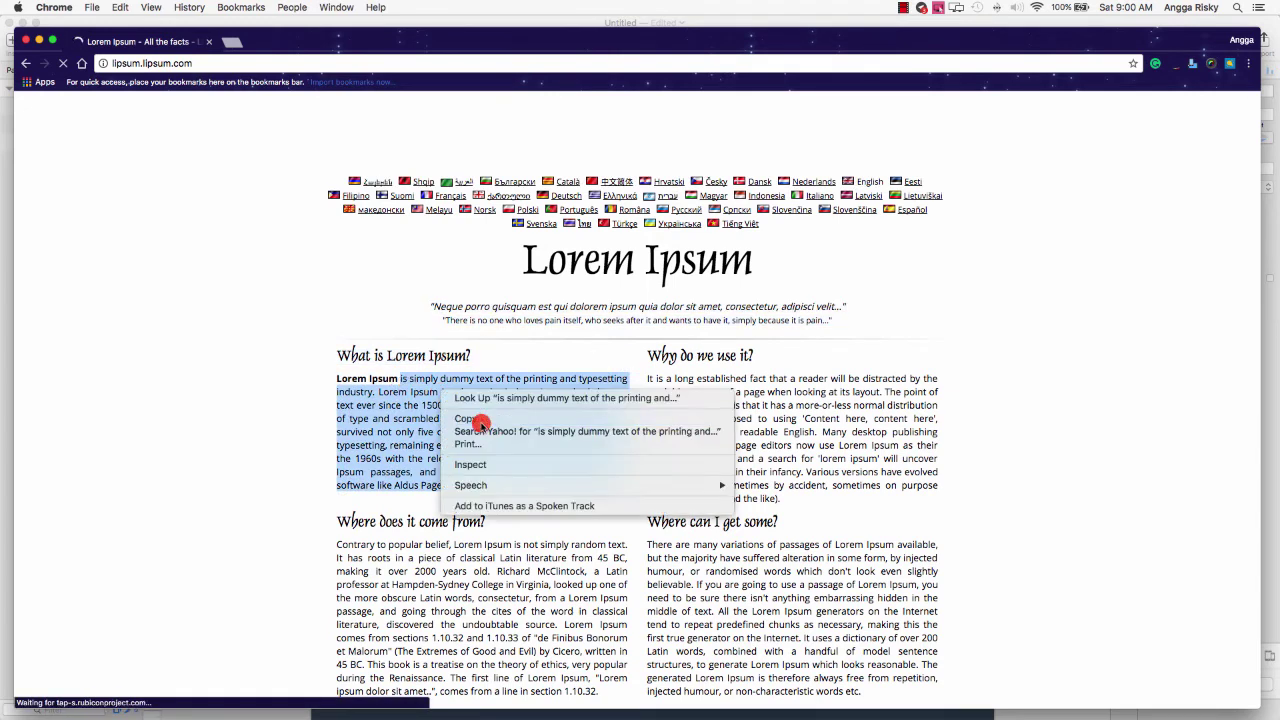
left_click(470, 419)
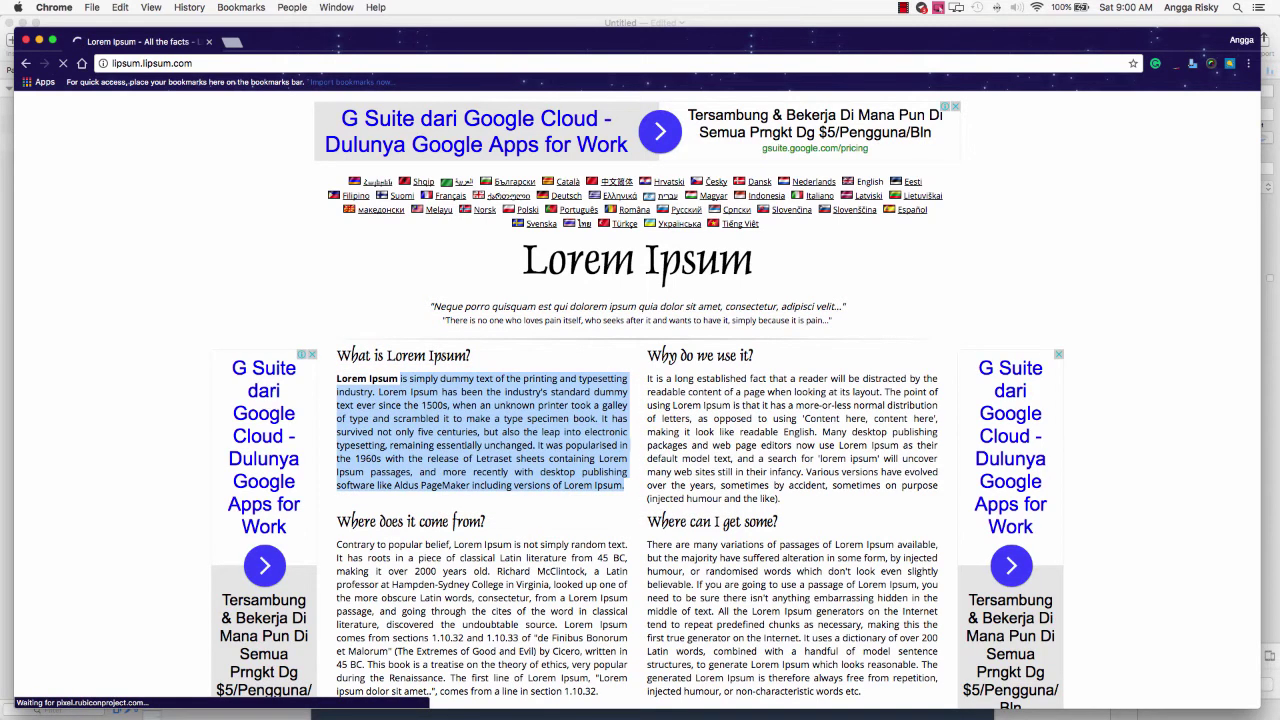
- Switch to Sketch and add the text "Dear Name," near the upper-left corner of the white letter panel
key("super+Tab")
left_click(461, 414)
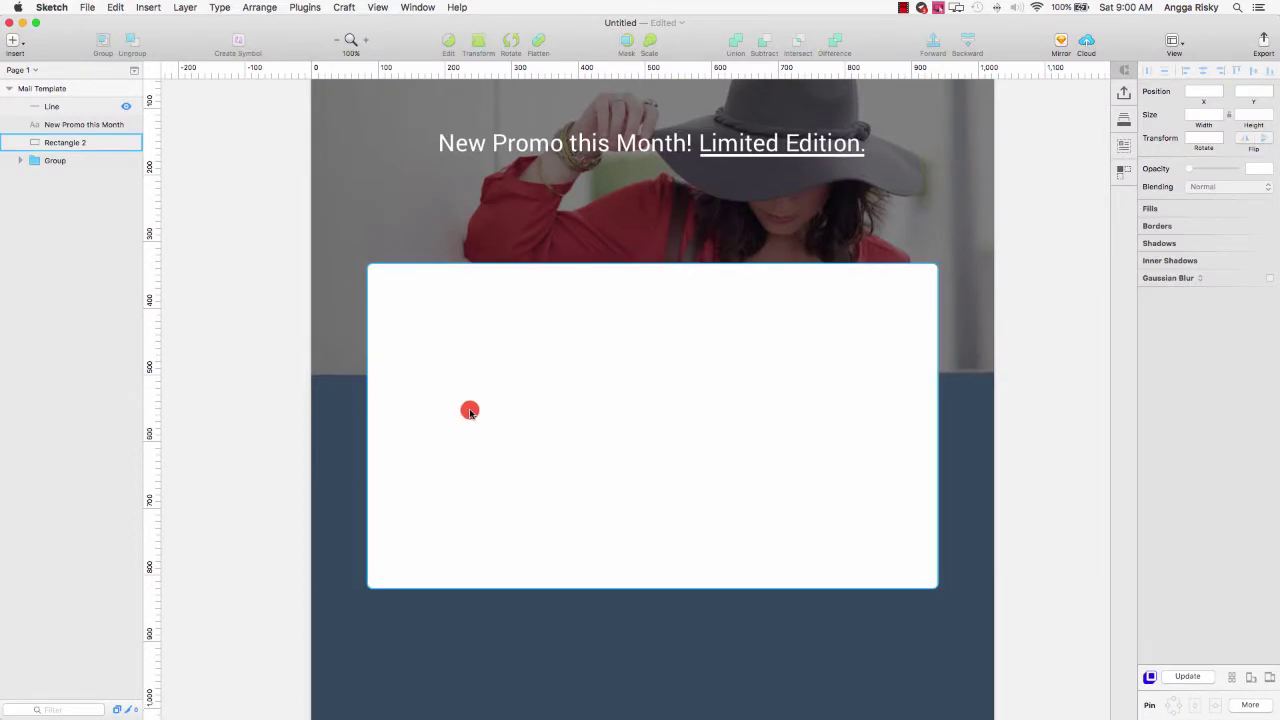
key("Escape")
left_click(15, 47)
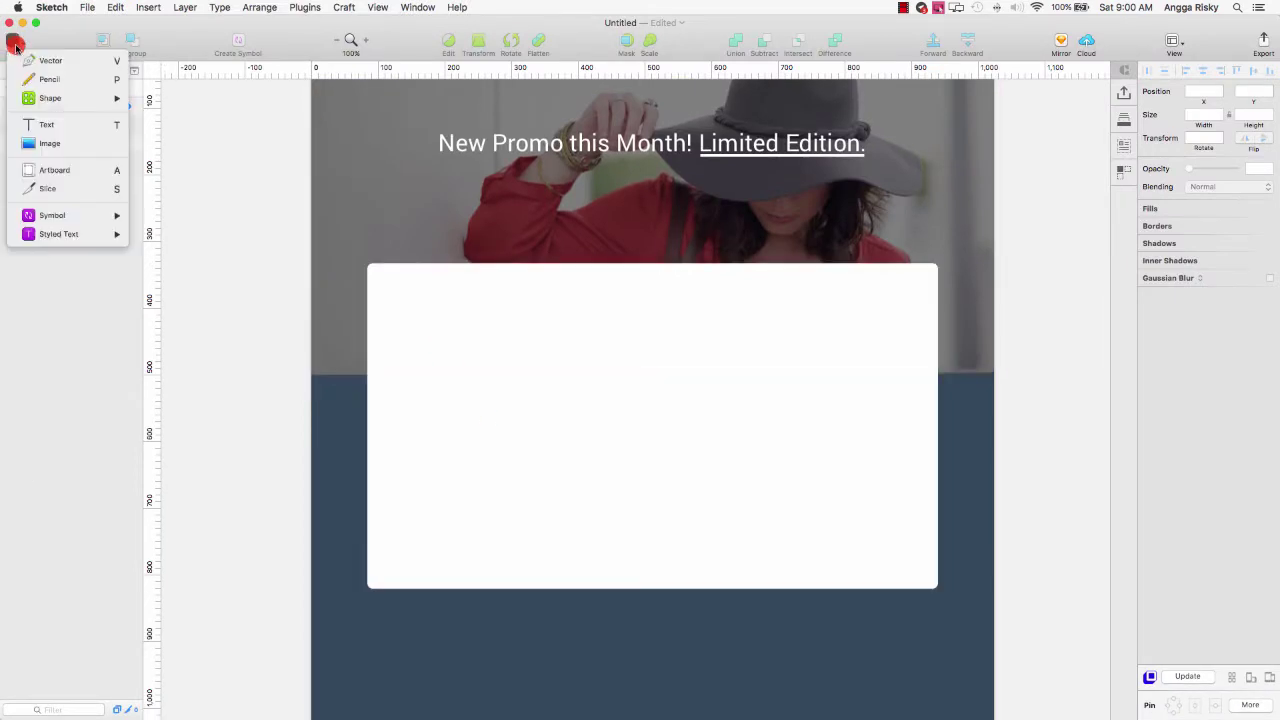
left_click(63, 123)
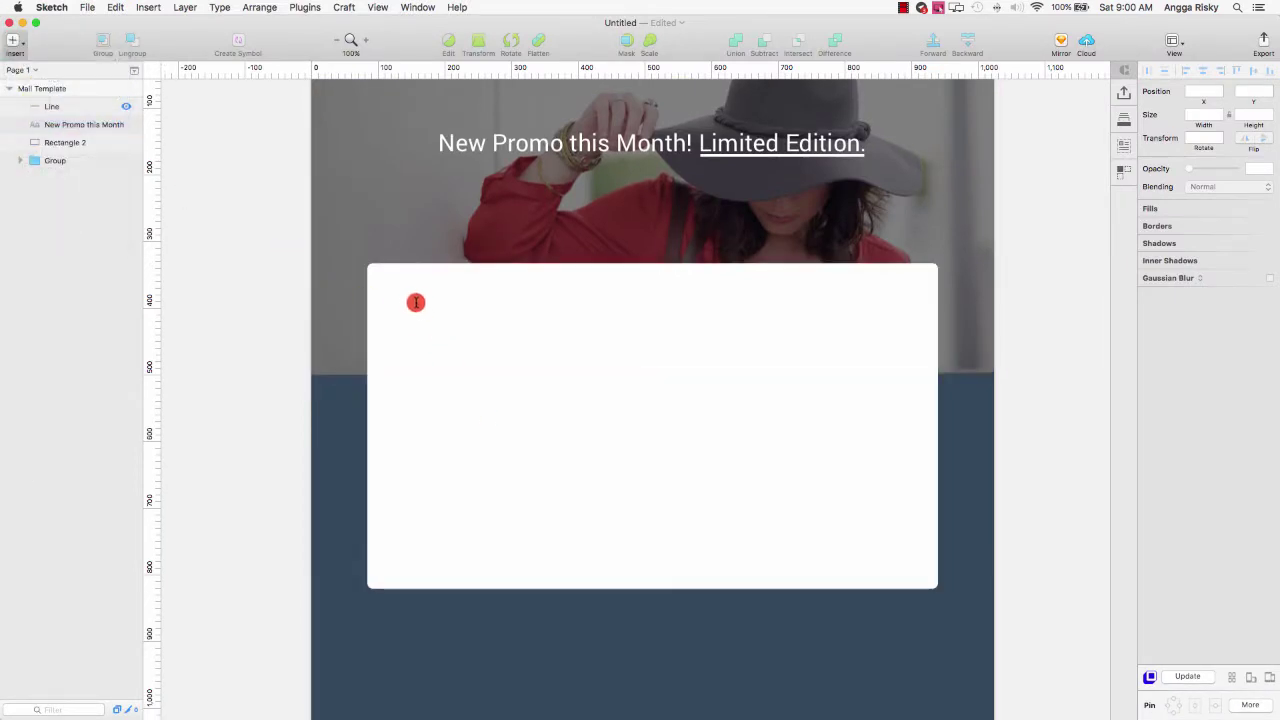
left_click(385, 282)
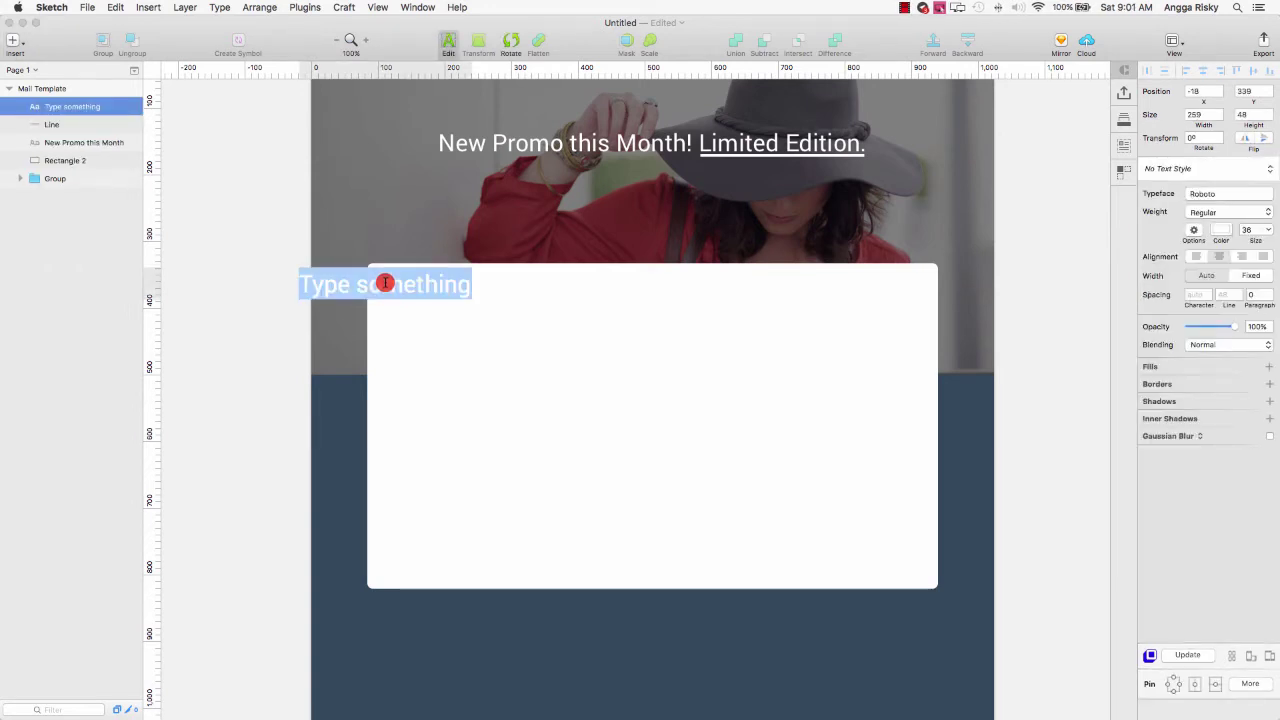
type("Desc")
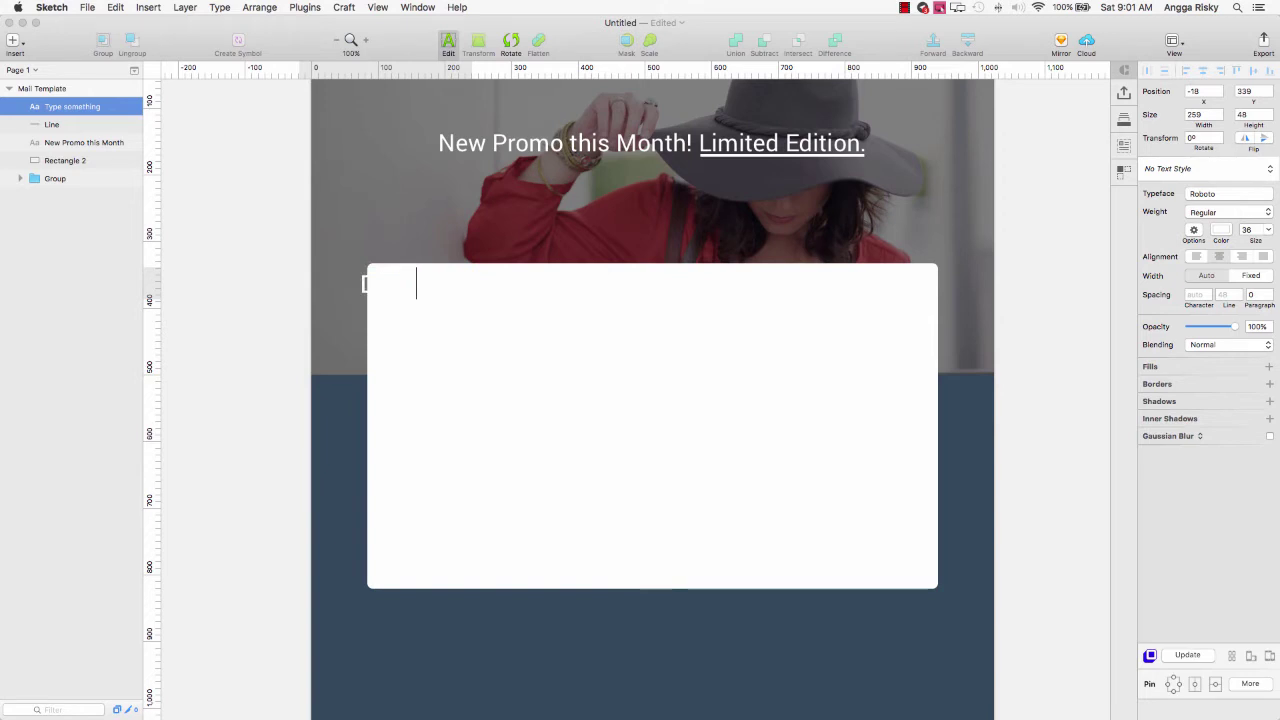
type(" Name,")
key("Escape")
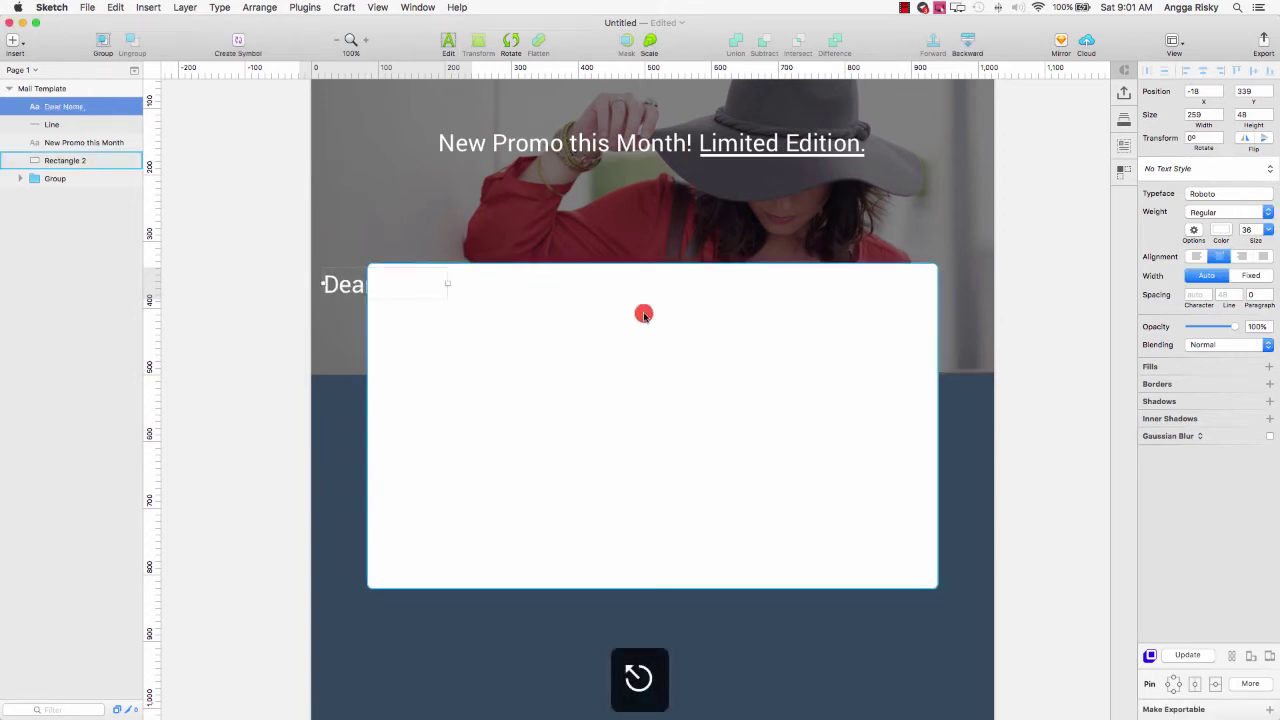
- Style the "Dear Name," greeting with dark grey 4A4A4A, Light weight and font size 18
left_click(1222, 233)
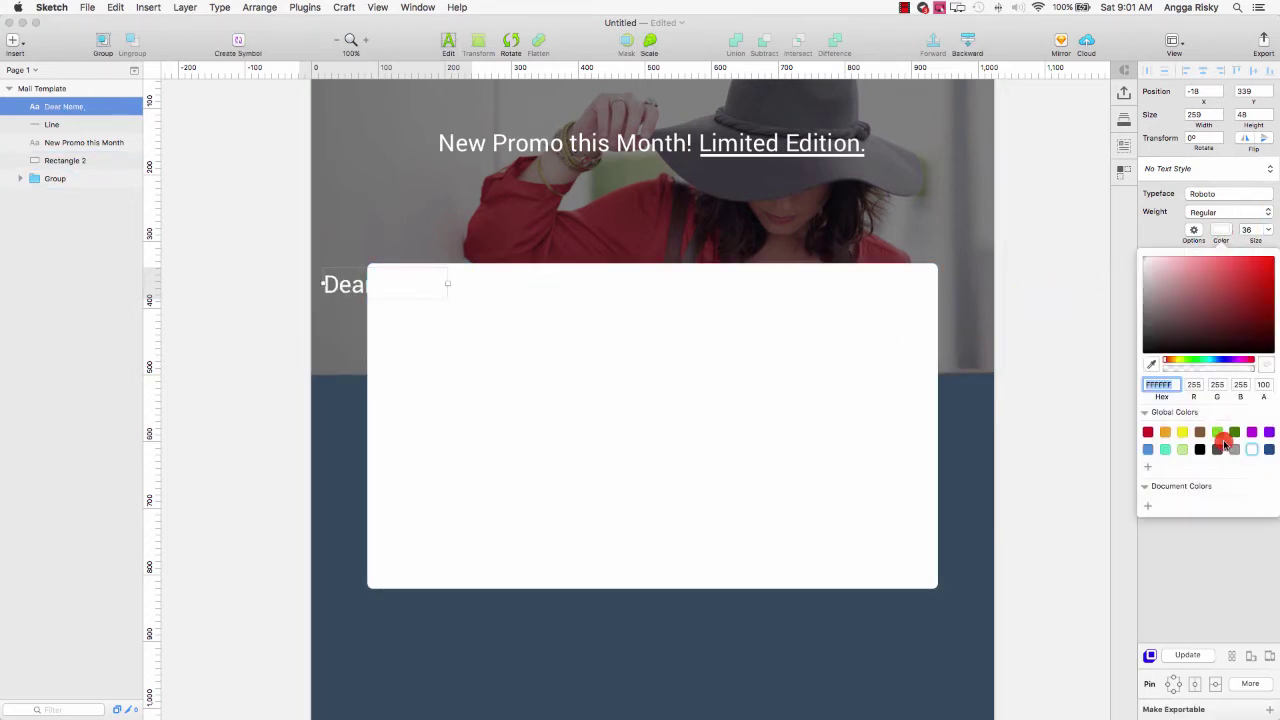
left_click(1219, 450)
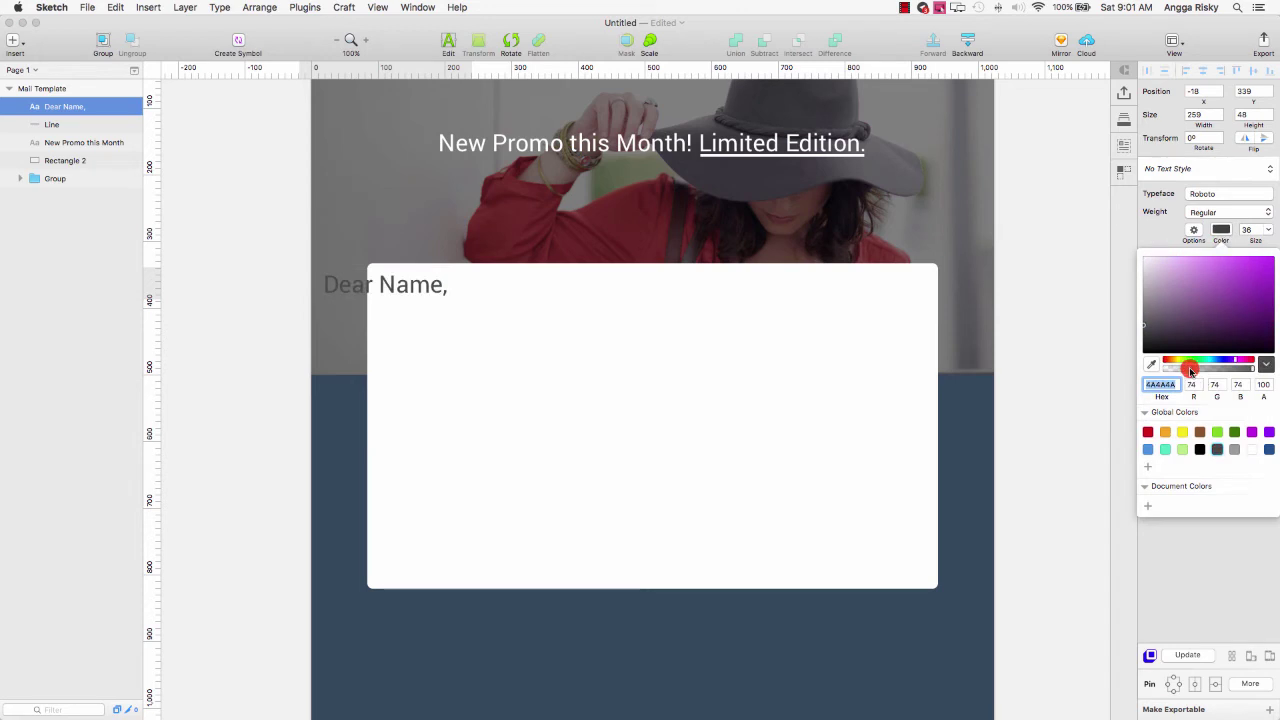
left_click(1266, 213)
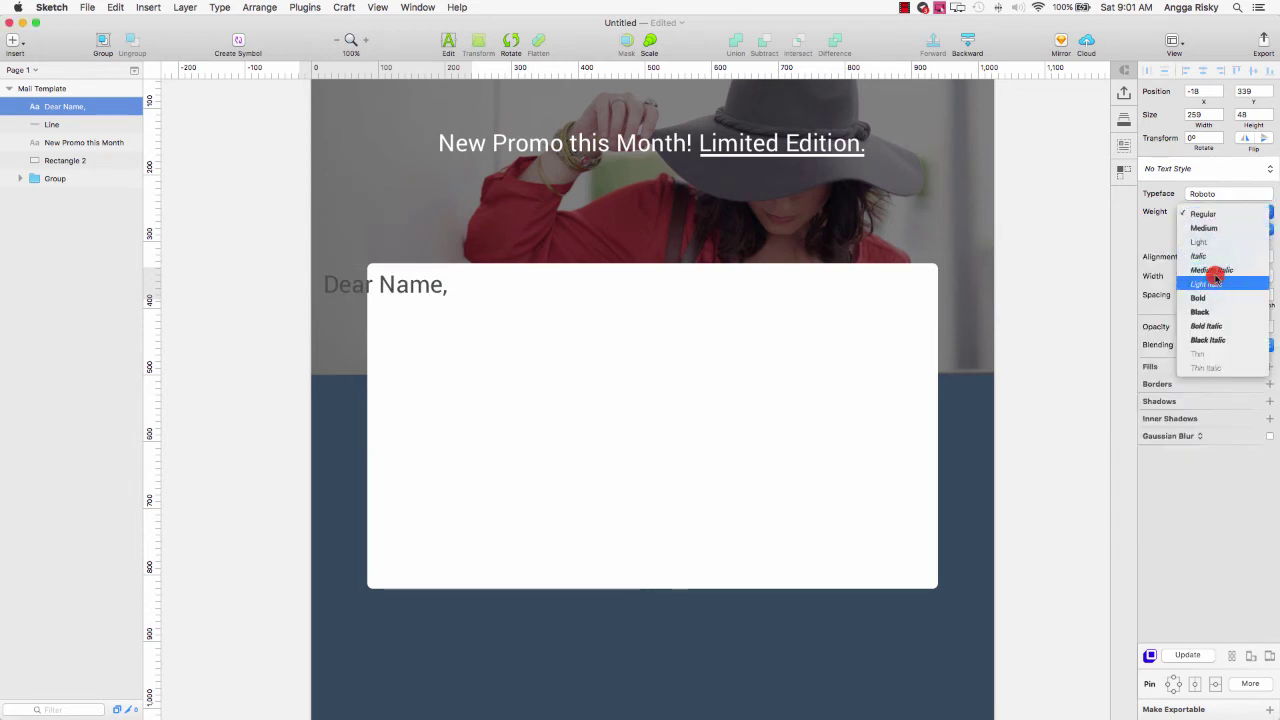
left_click(1212, 243)
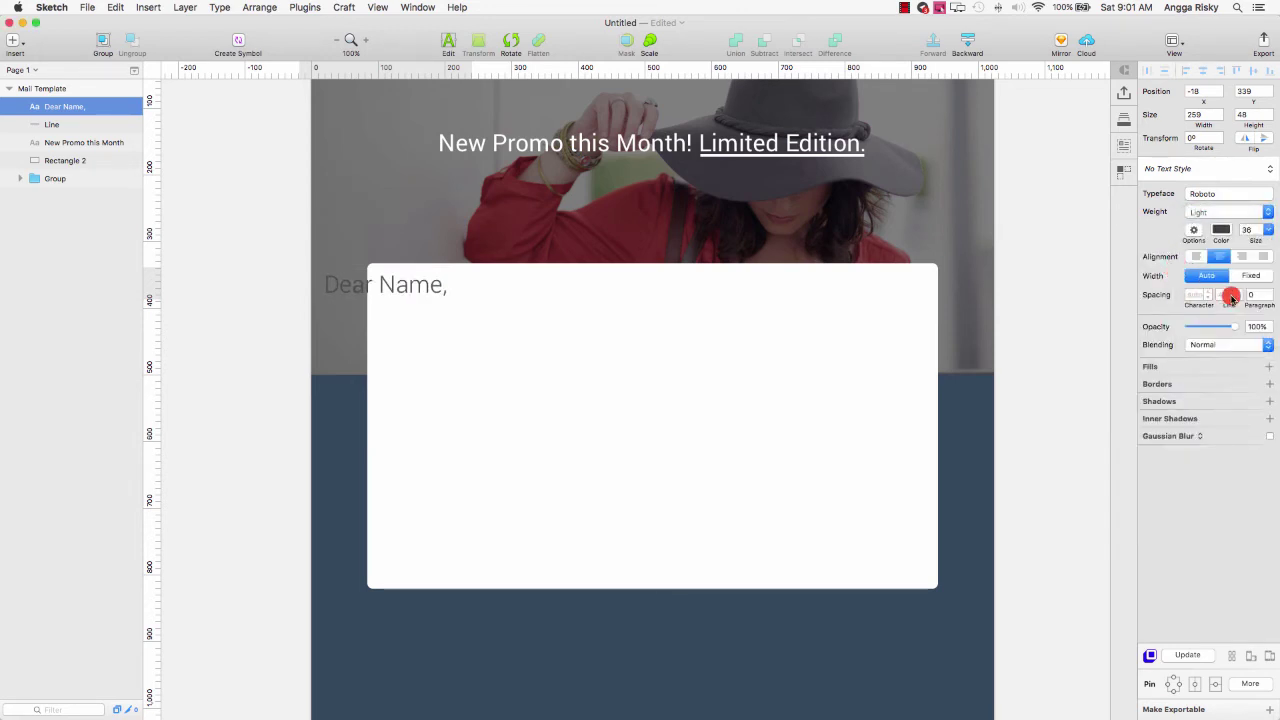
left_click(1267, 231)
left_click(1248, 325)
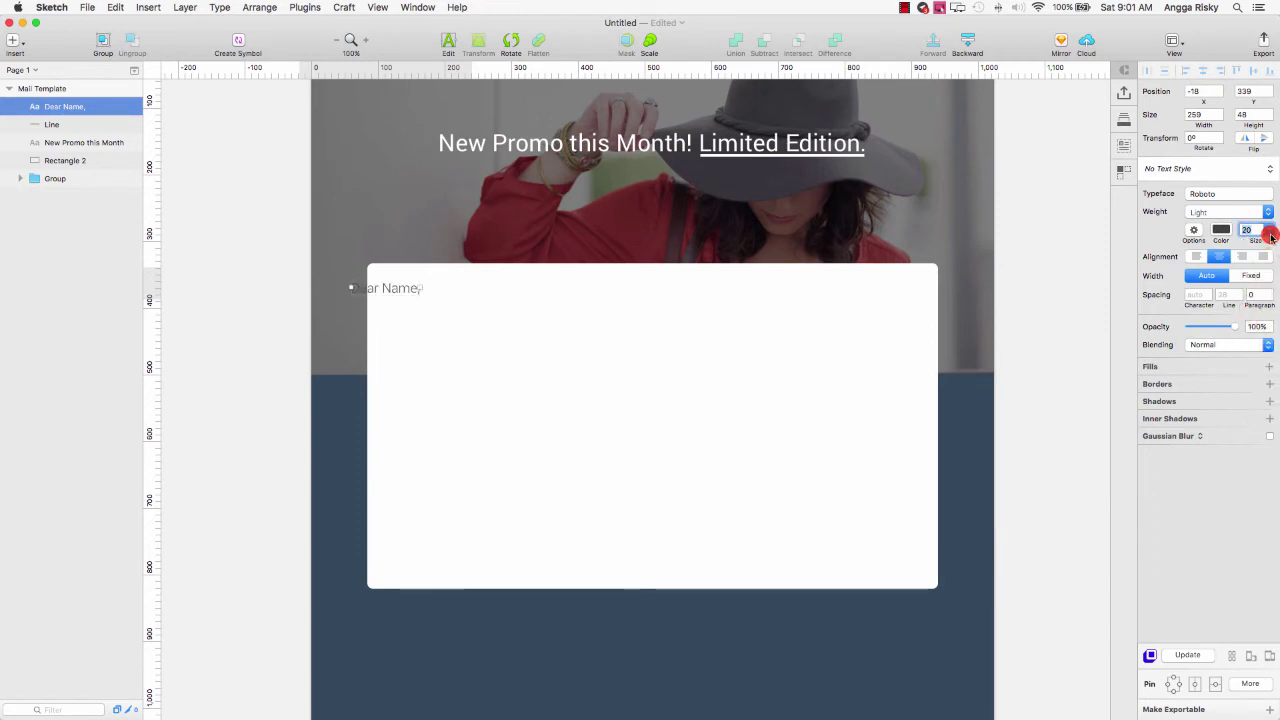
left_click(1268, 233)
left_click(1258, 314)
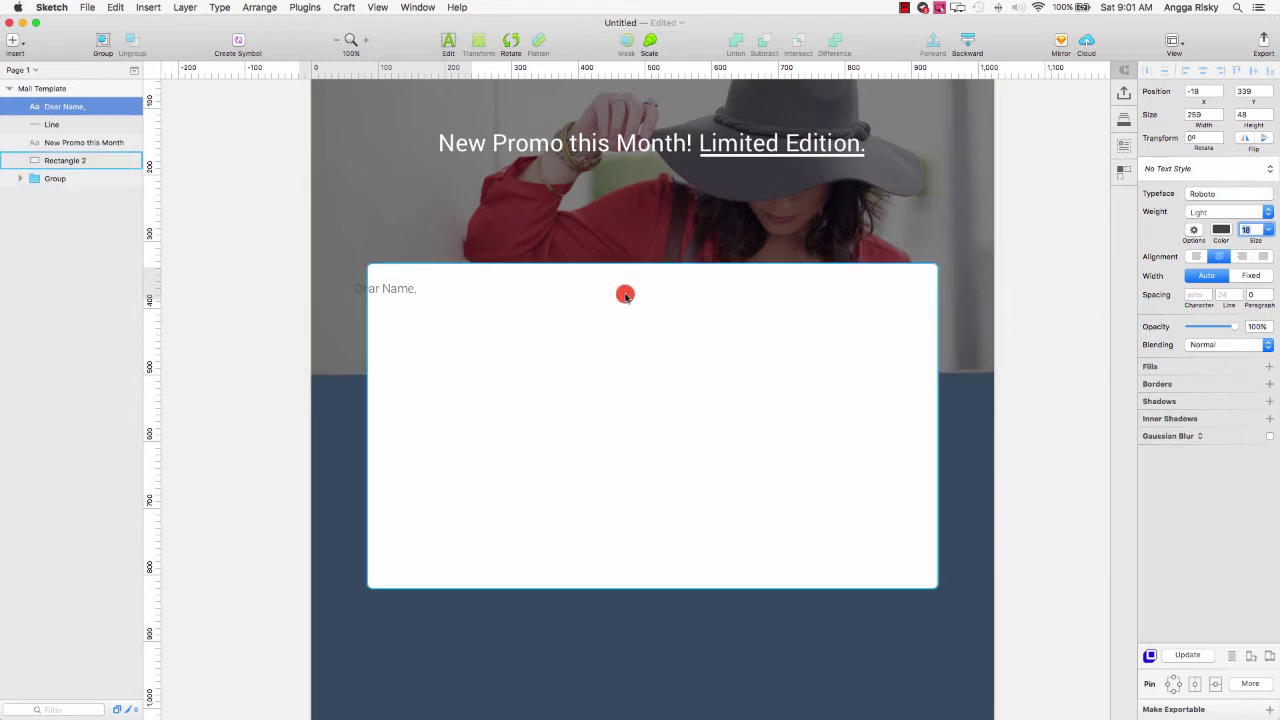
- Move the greeting inside the white panel's upper-left corner, to about X 117 and Y 353
left_click_drag(403, 292, 414, 272)
key("shift+Down")
key("shift+Down")
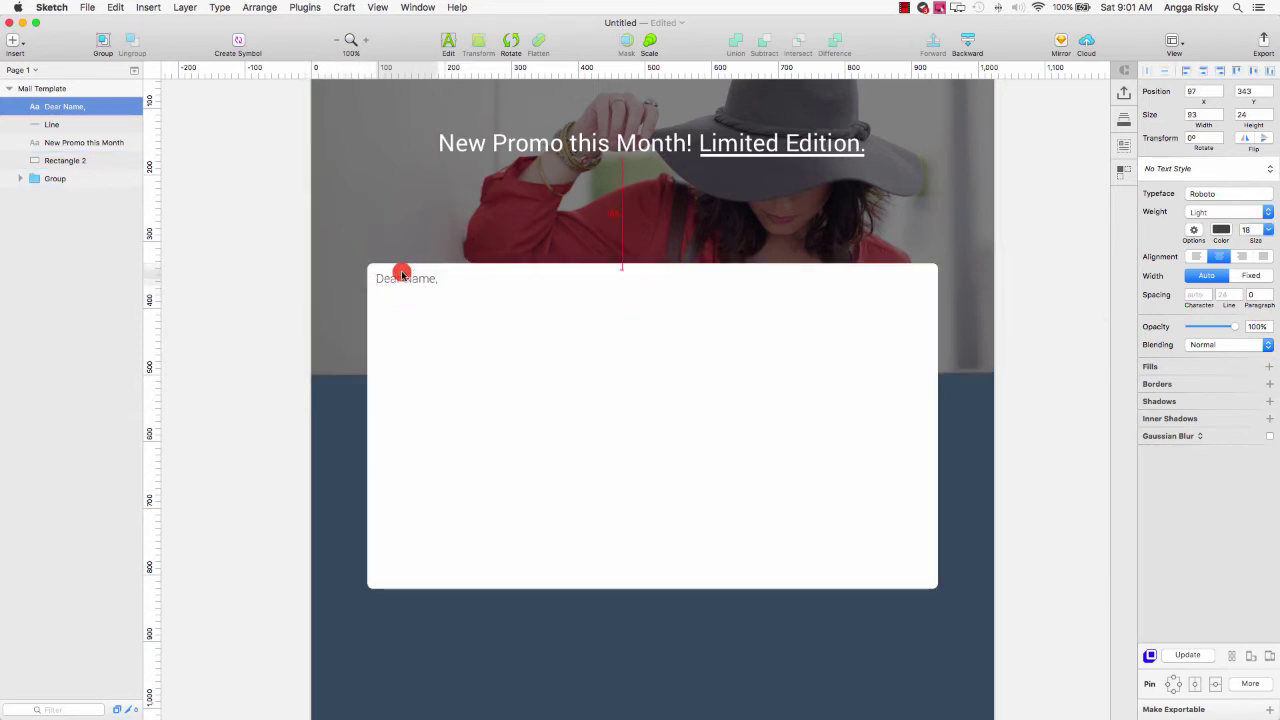
key("shift+Right")
key("shift+Right")
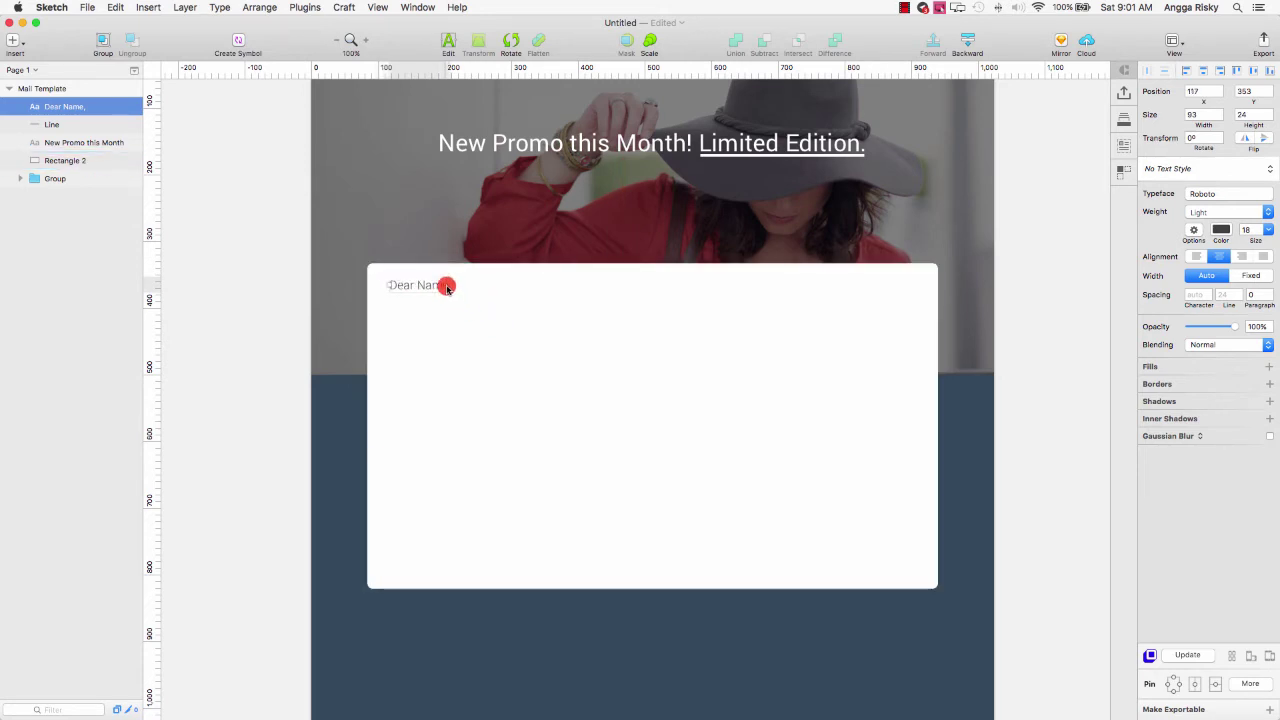
- Left-align the greeting text and paste the copied lorem ipsum paragraph beneath it, leaving one blank line between
double_click(446, 287)
key("Right")
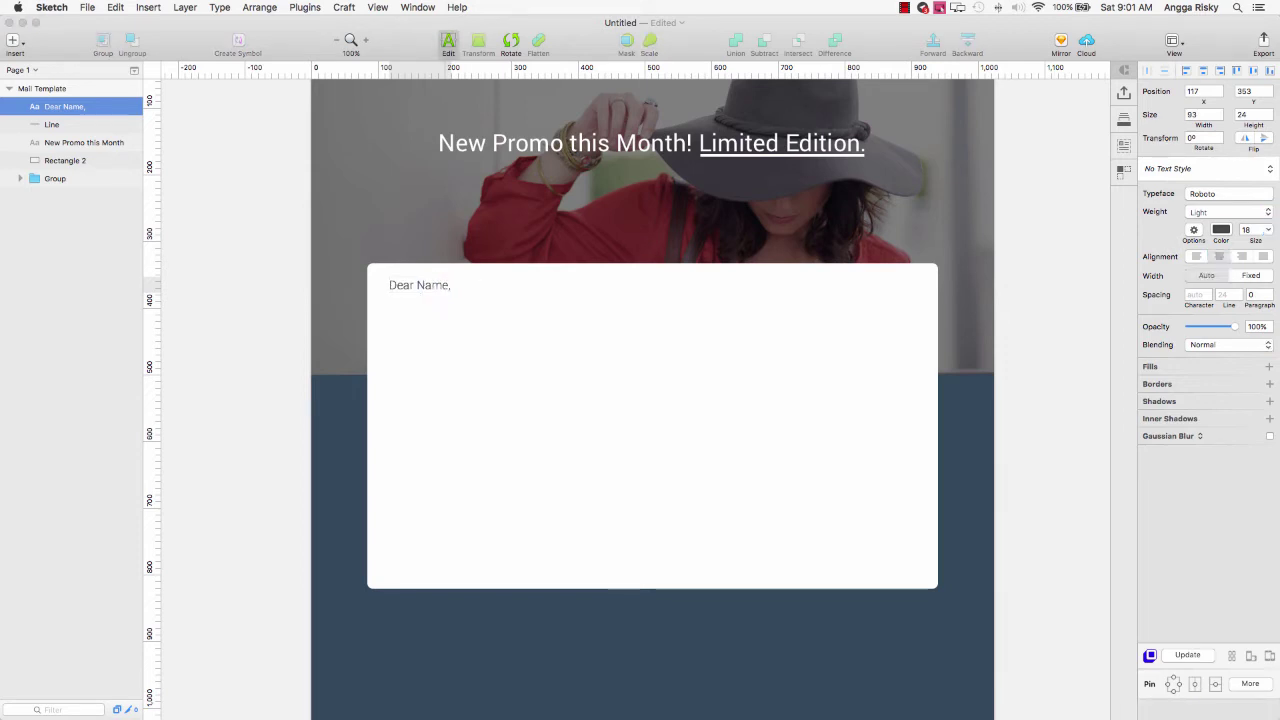
left_click(1203, 259)
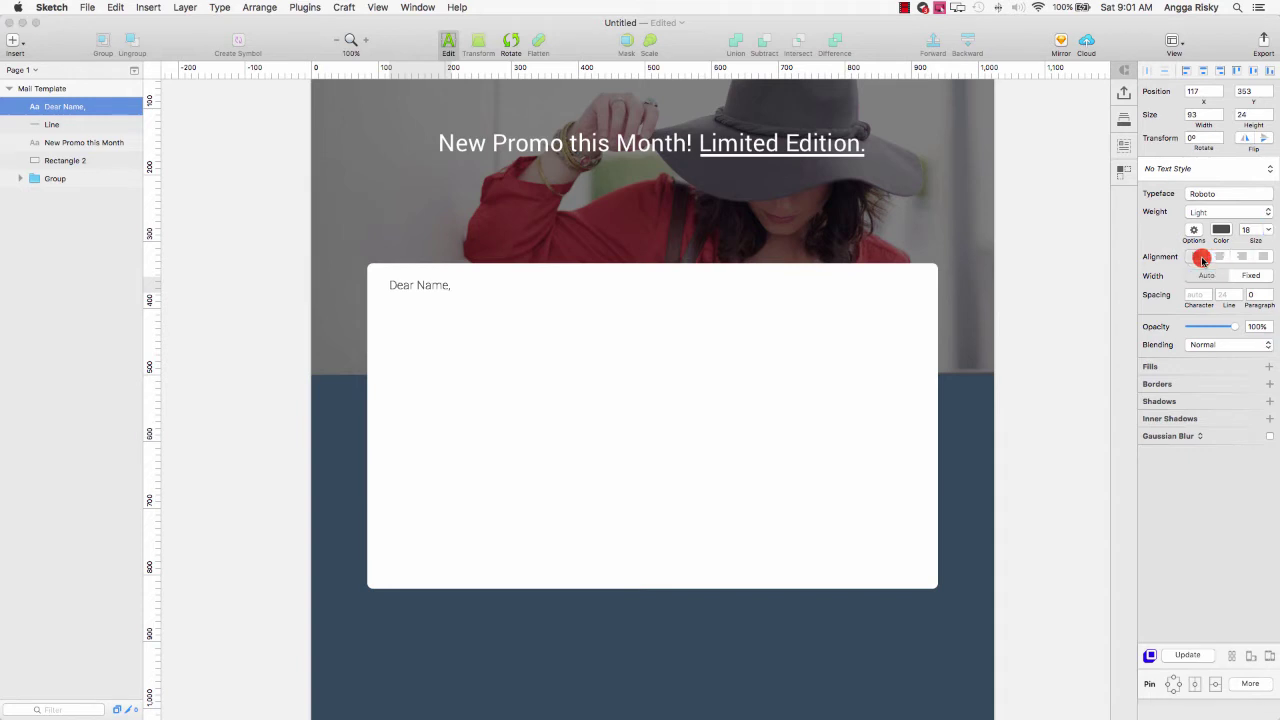
key("Return")
key("super+v")
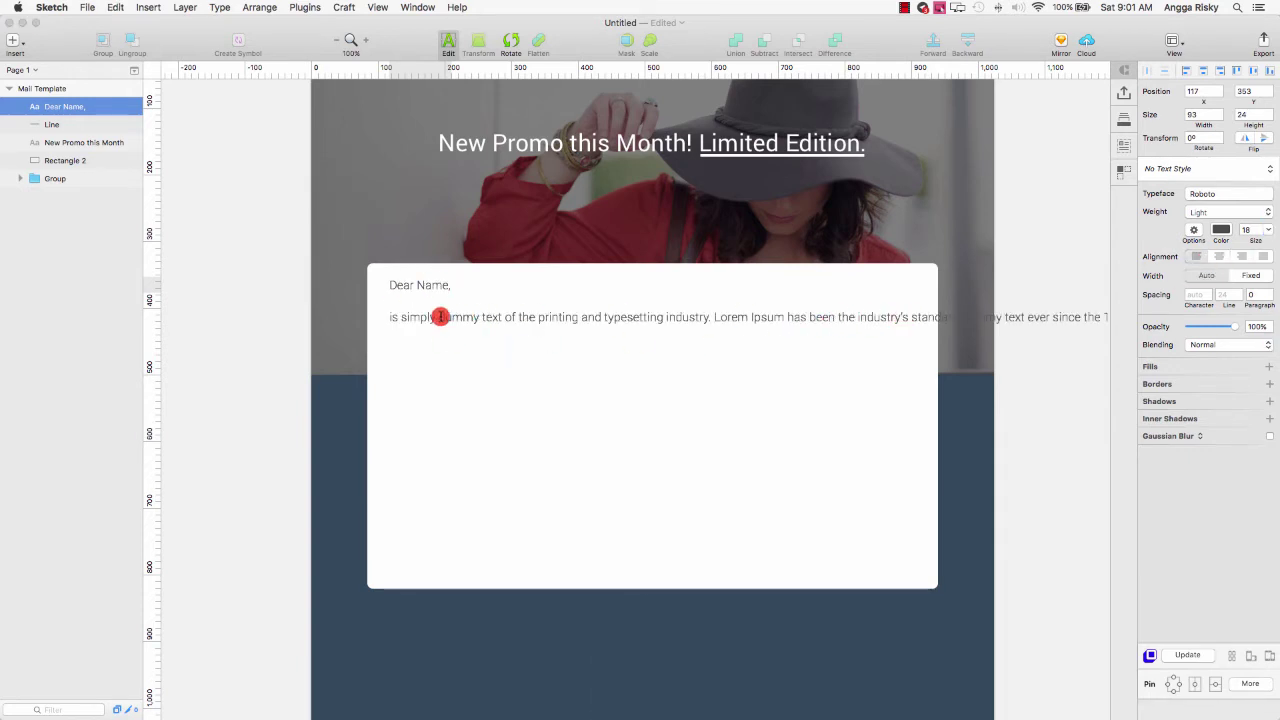
key("Escape")
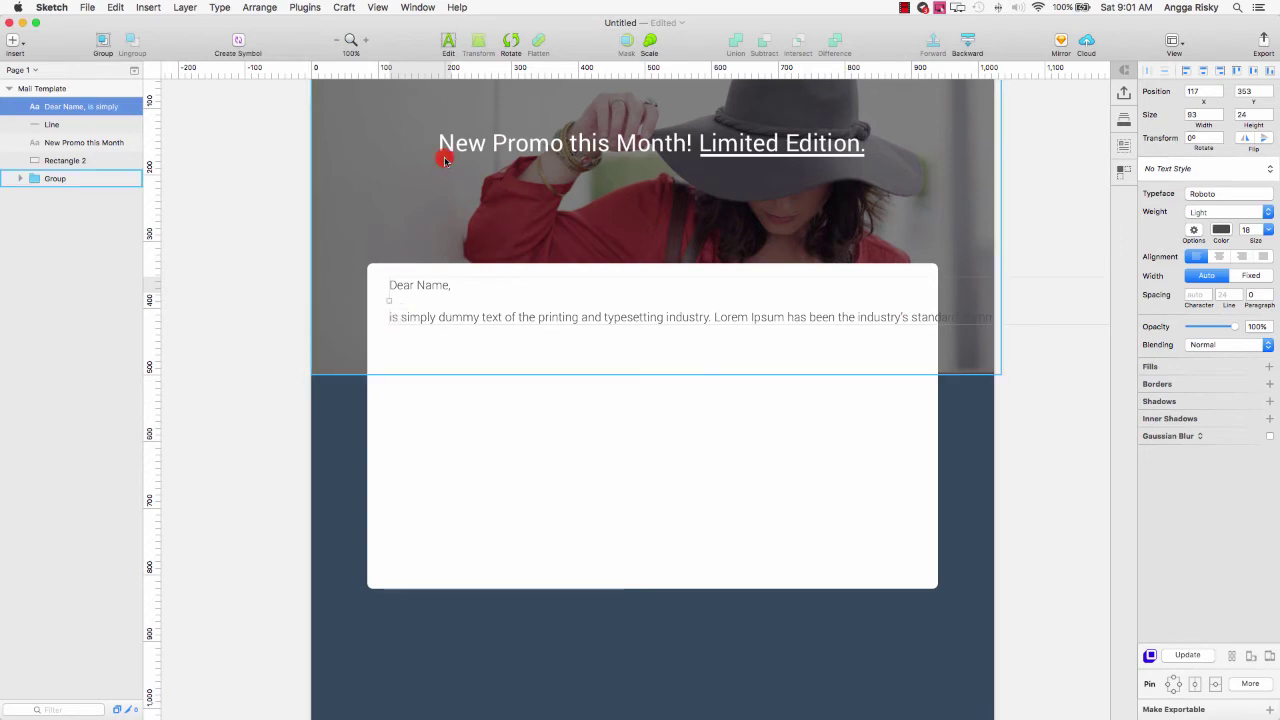
- Insert "New Promo" in front of "is simply dummy text" at the start of the body paragraph
left_click(446, 42)
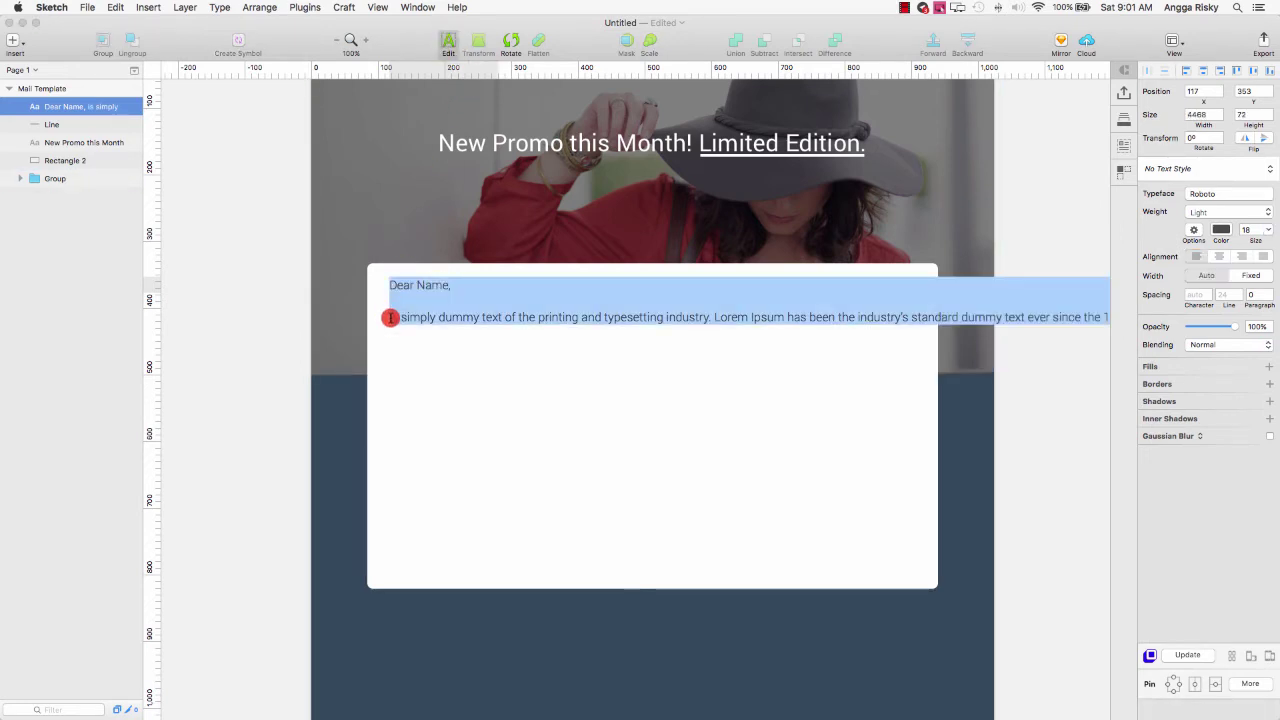
left_click(390, 317)
type("New Promo")
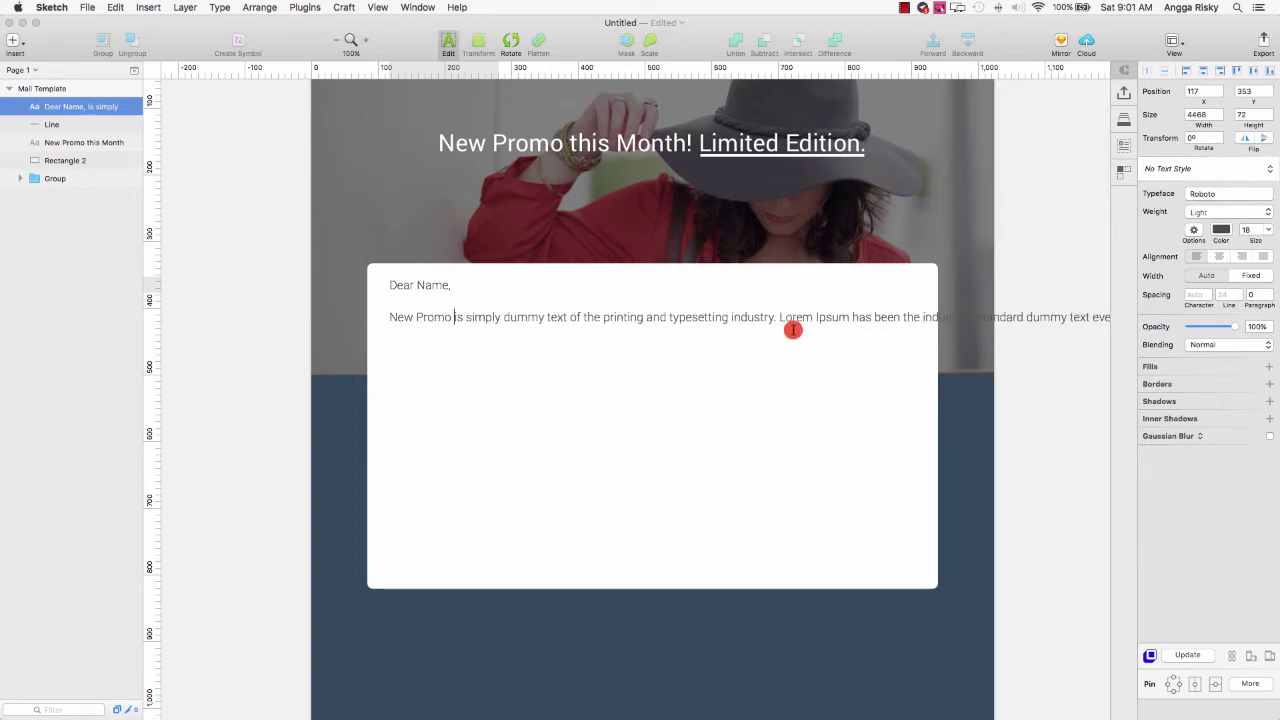
- Break the body paragraph into lines that fit the white panel, after "has been", "took a galley" and "five centuries, but"
left_click(902, 317)
key("Return")
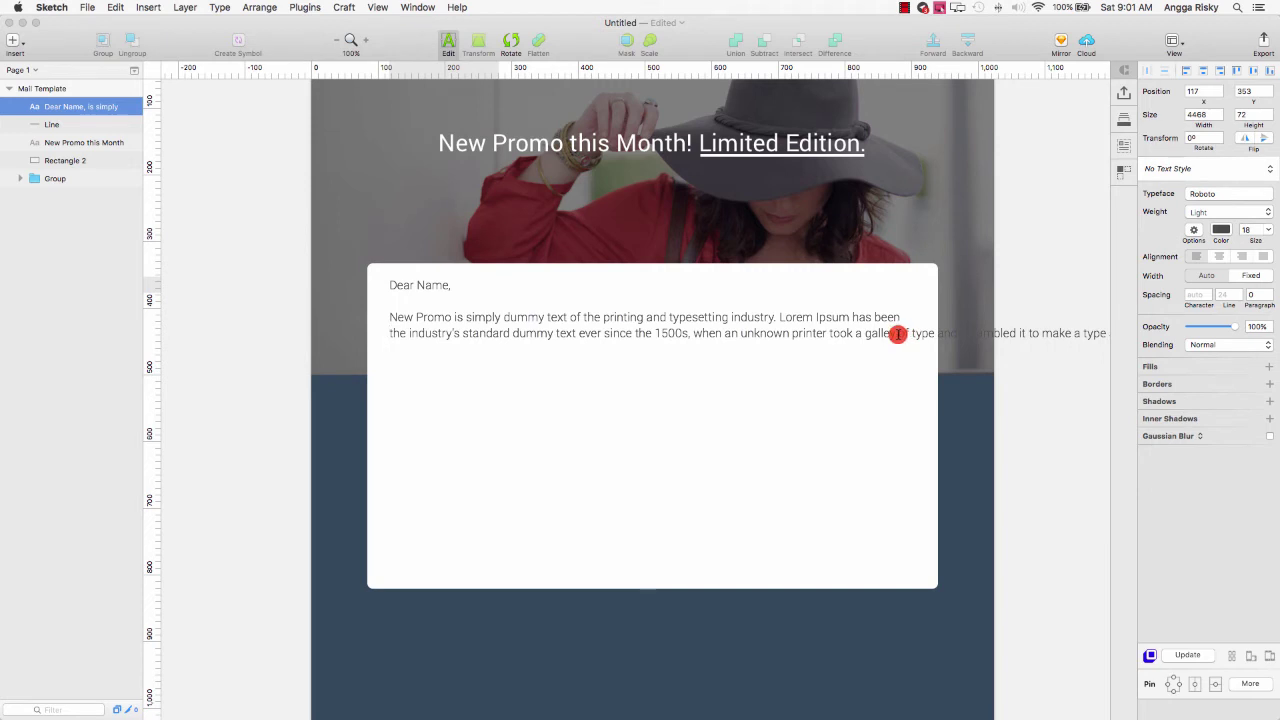
left_click(898, 334)
key("Return")
left_click(906, 349)
key("Return")
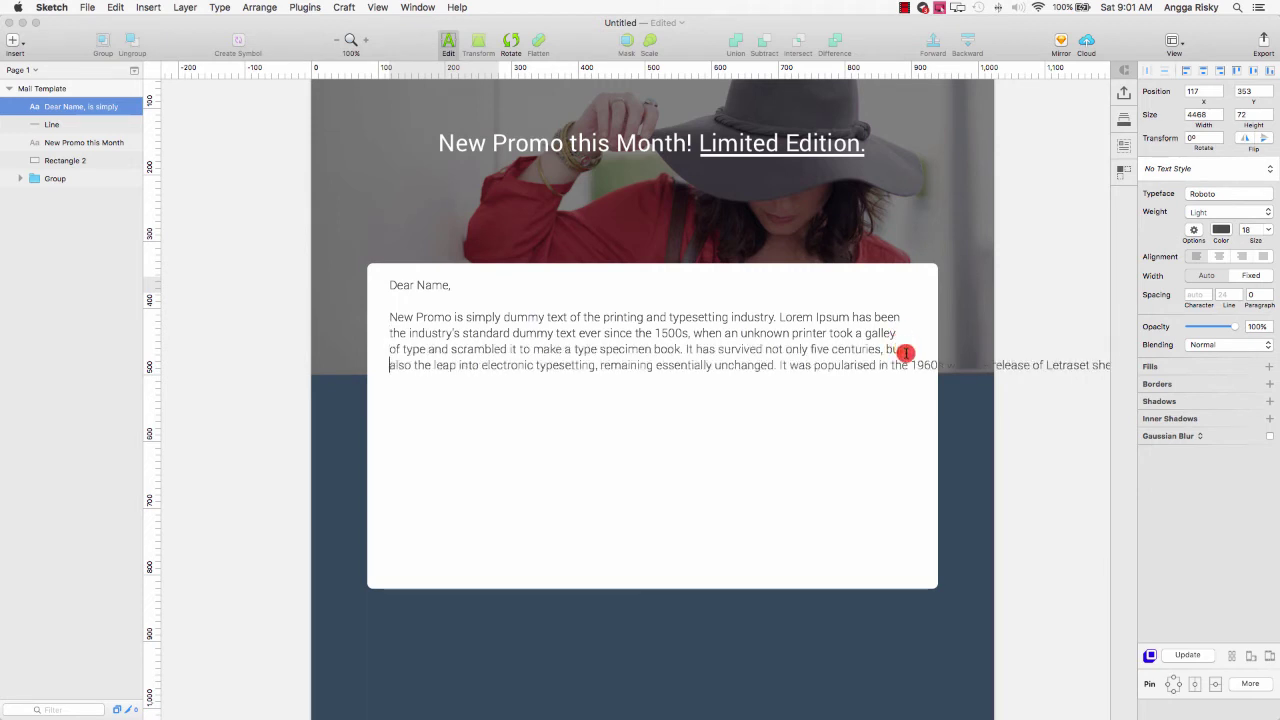